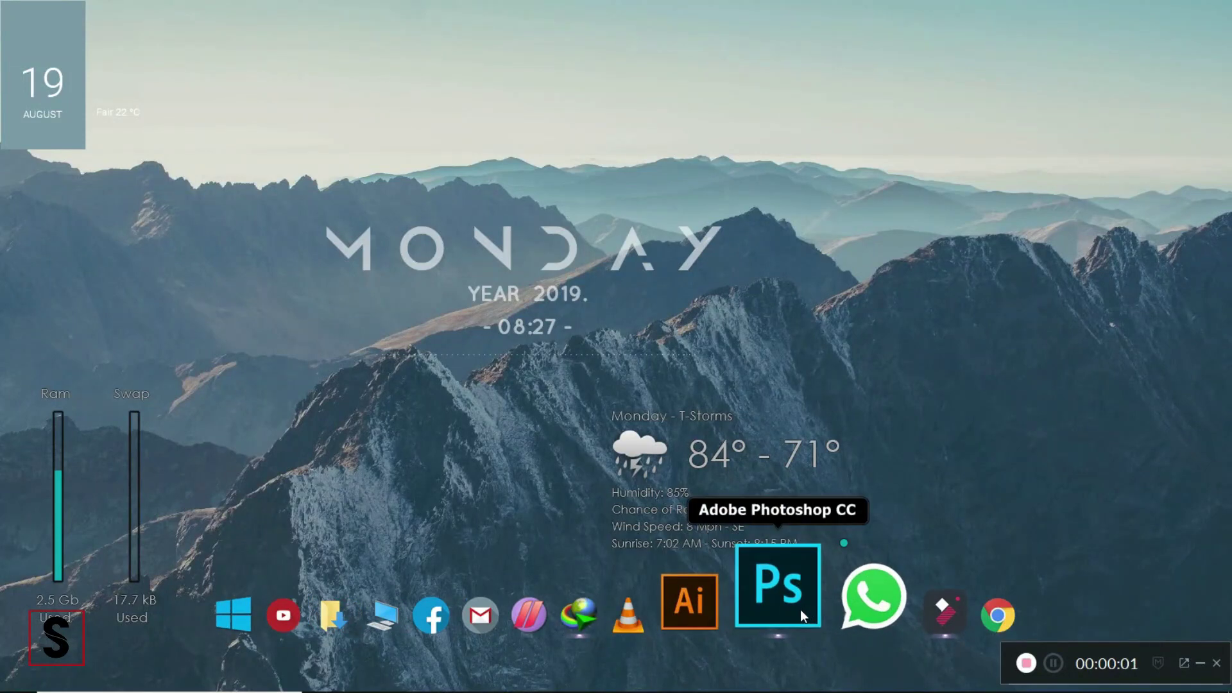
Launch Photoshop from the dock, then minimise it back to the Windows desktop.
{"action": "left_click", "coordinate": [799, 610]}
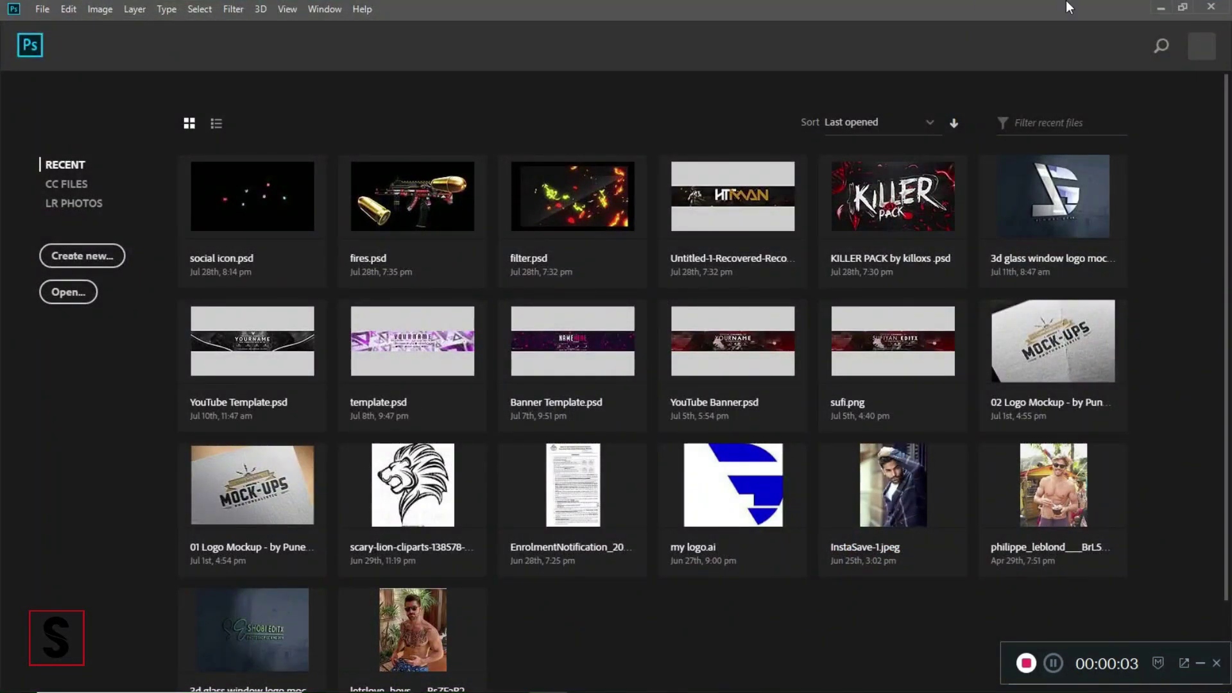
{"action": "left_click", "coordinate": [1153, 7]}
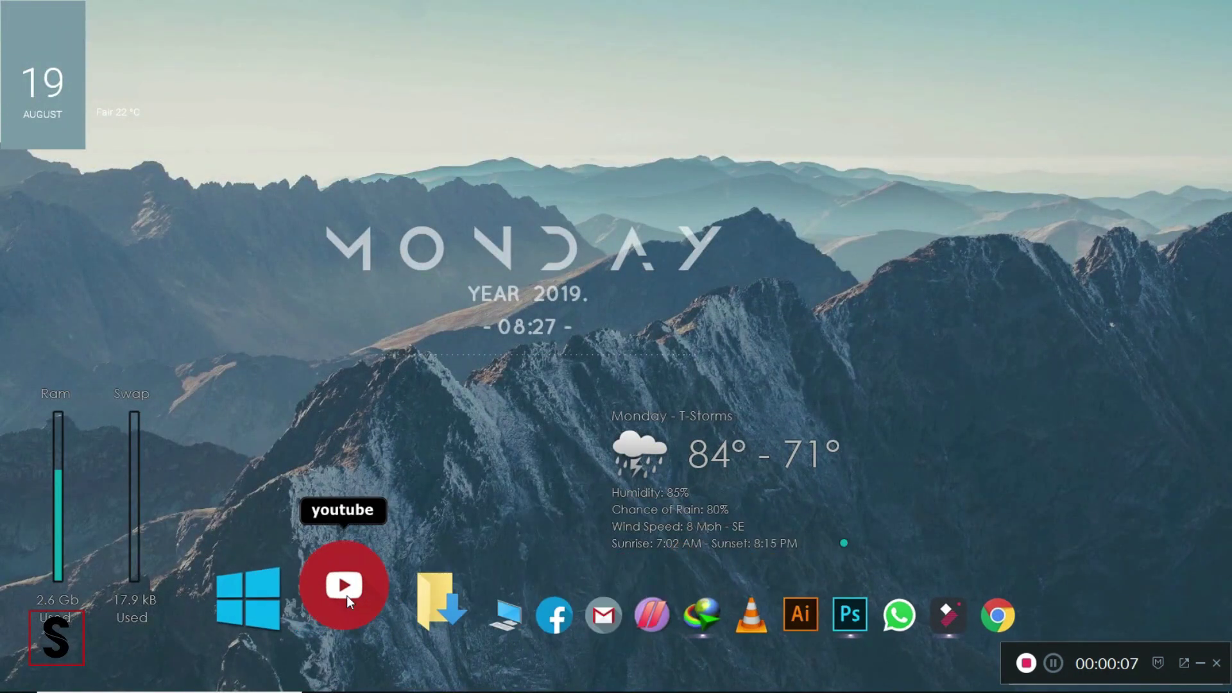
Open and maximise Downloads, then drag the poolside photo onto the Photoshop dock icon.
{"action": "left_click", "coordinate": [387, 576]}
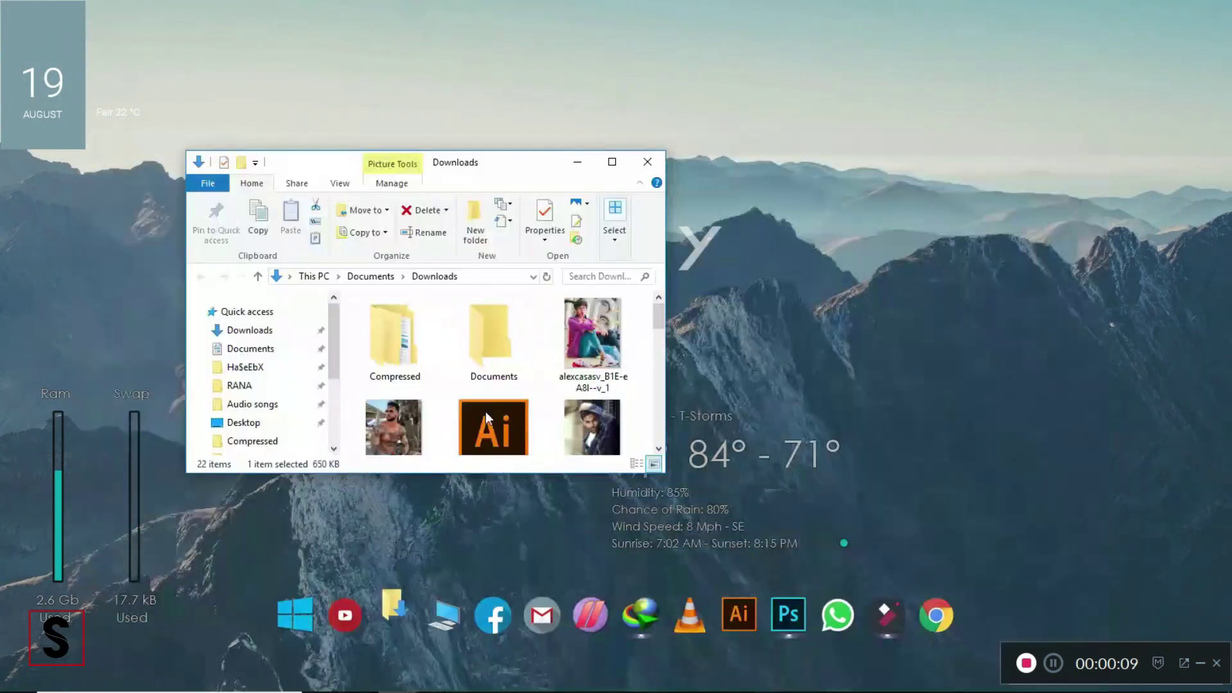
{"action": "left_click", "coordinate": [603, 161]}
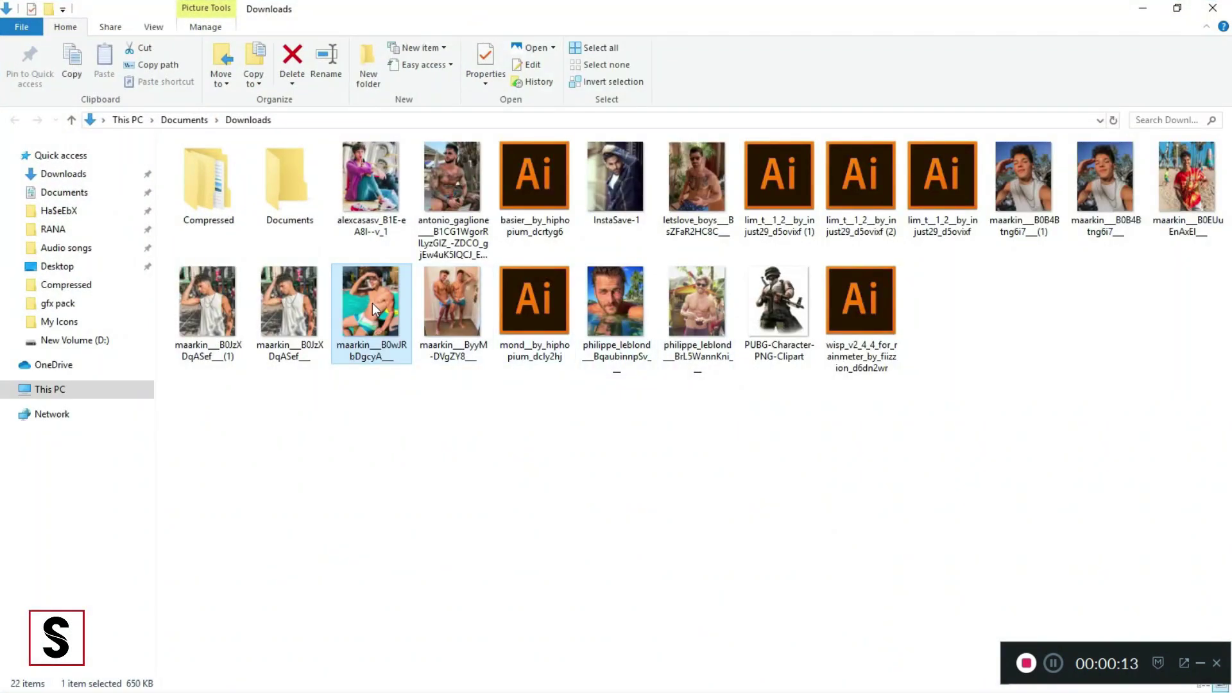
{"action": "left_click_drag", "start_coordinate": [372, 302], "coordinate": [687, 662]}
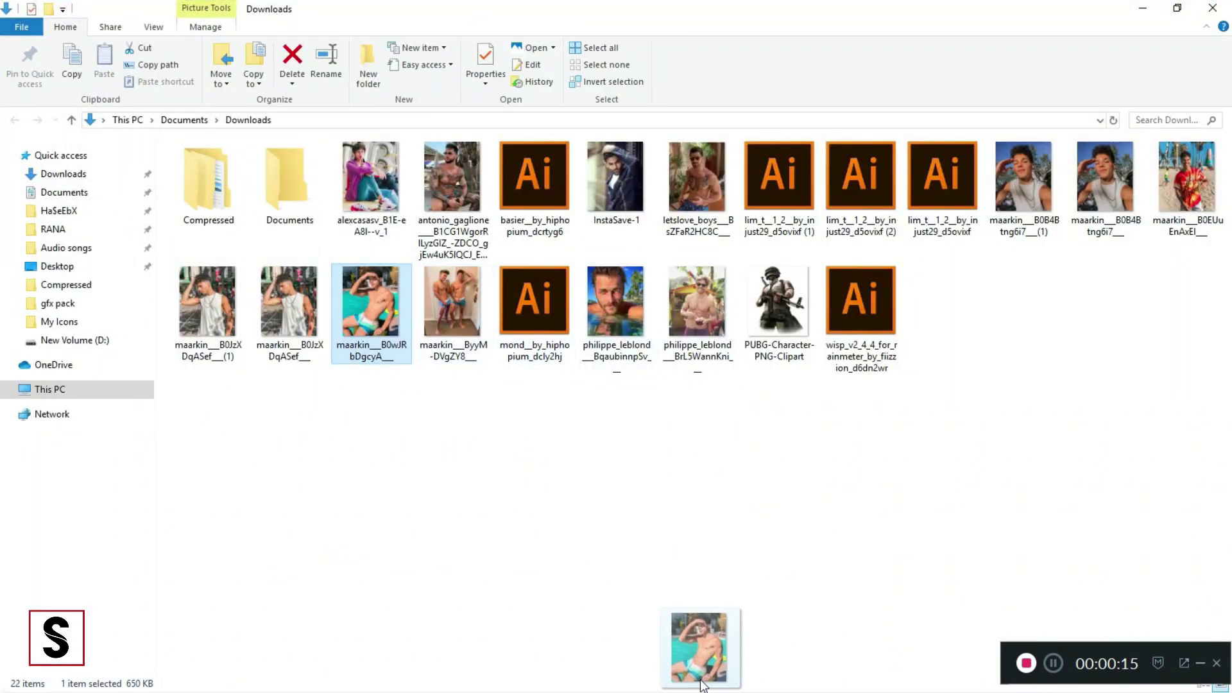
{"action": "left_click_drag", "start_coordinate": [688, 662], "coordinate": [795, 624]}
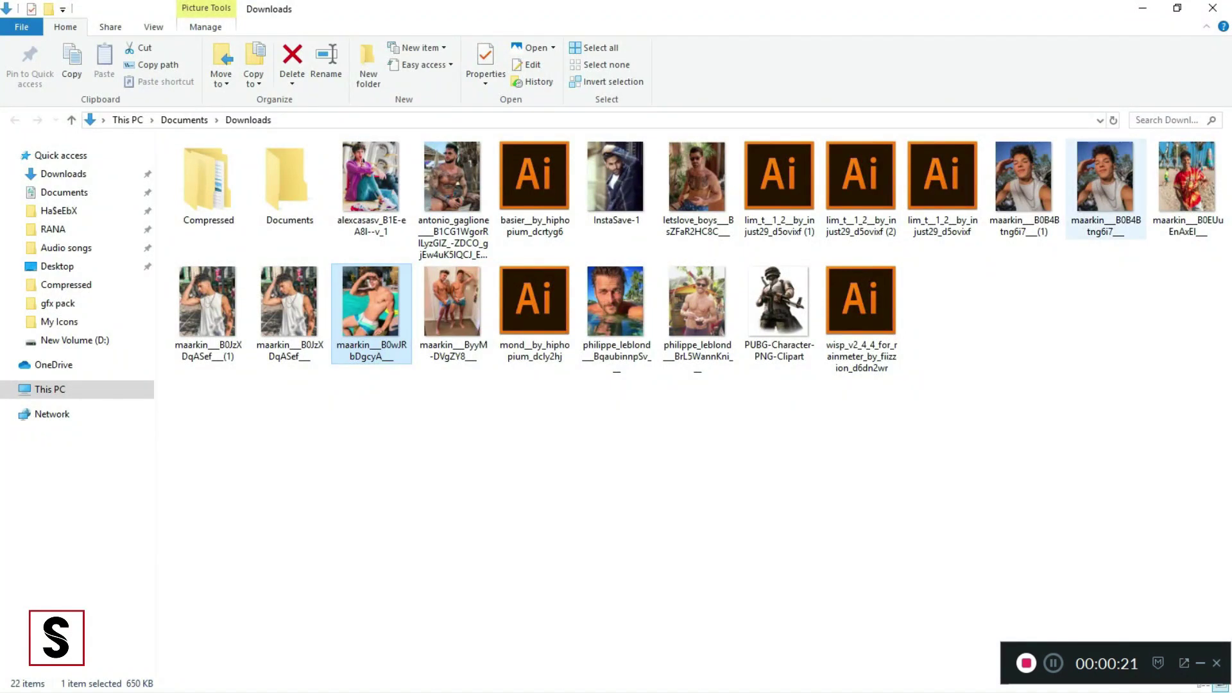
Open the poolside photo in Photoshop and duplicate Background into a Background copy layer.
{"action": "left_click", "coordinate": [1142, 7]}
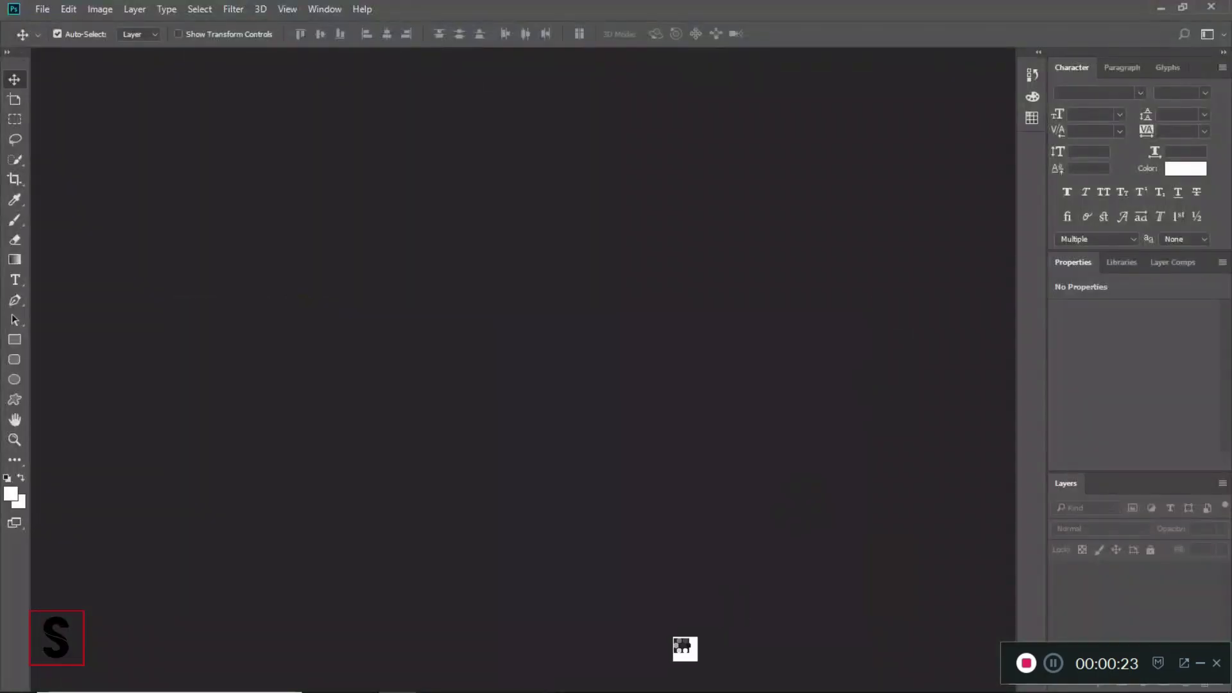
{"action": "mouse_move", "coordinate": [626, 374]}
{"action": "left_mouse_down"}
{"action": "mouse_move", "coordinate": [434, 361]}
{"action": "mouse_move", "coordinate": [497, 94]}
{"action": "mouse_move", "coordinate": [536, 244]}
{"action": "left_mouse_up"}
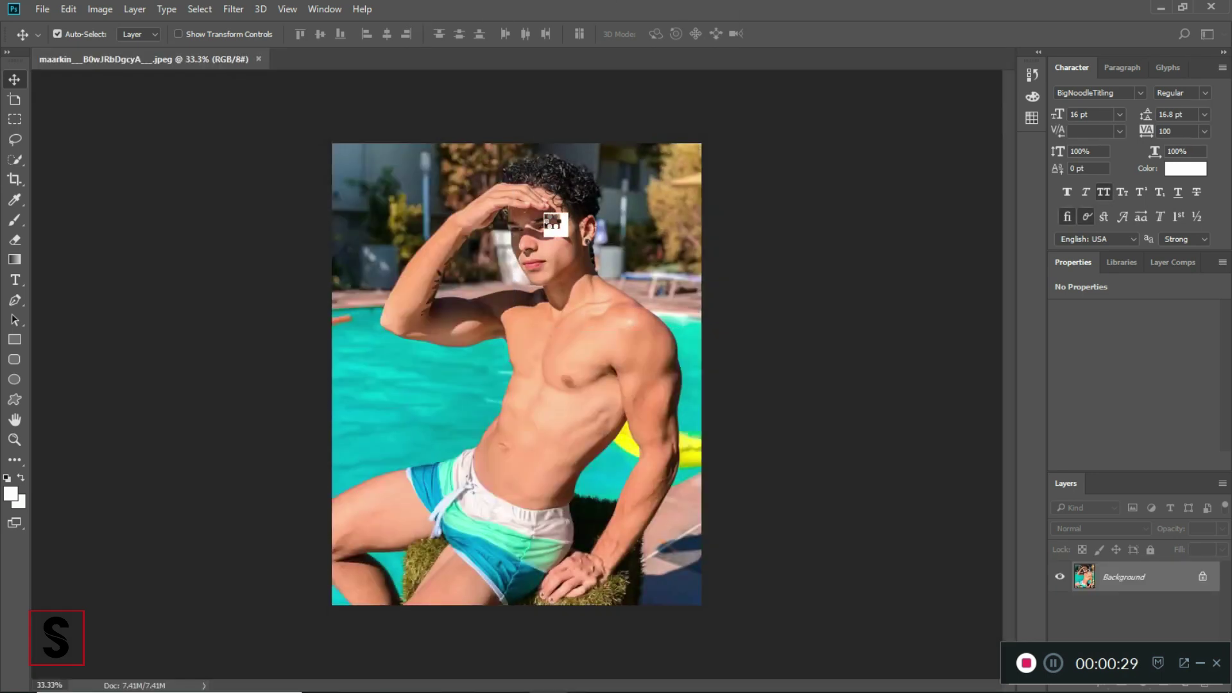
{"action": "left_click", "coordinate": [1127, 580]}
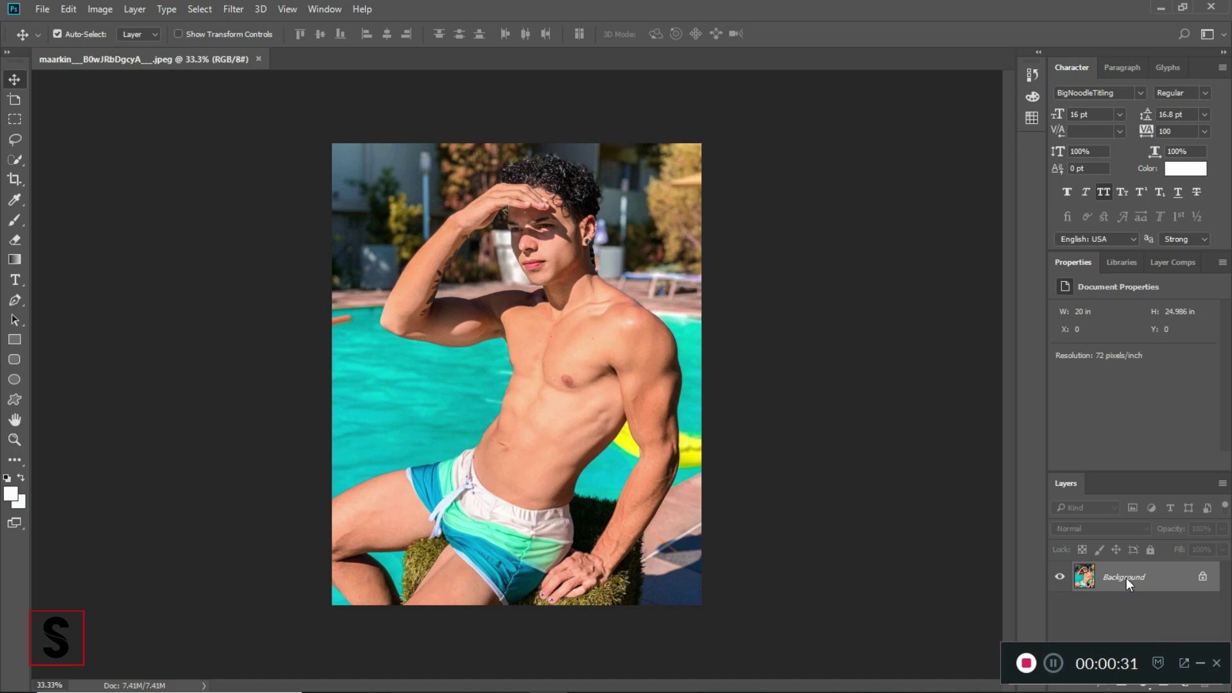
{"action": "right_click", "coordinate": [1126, 578]}
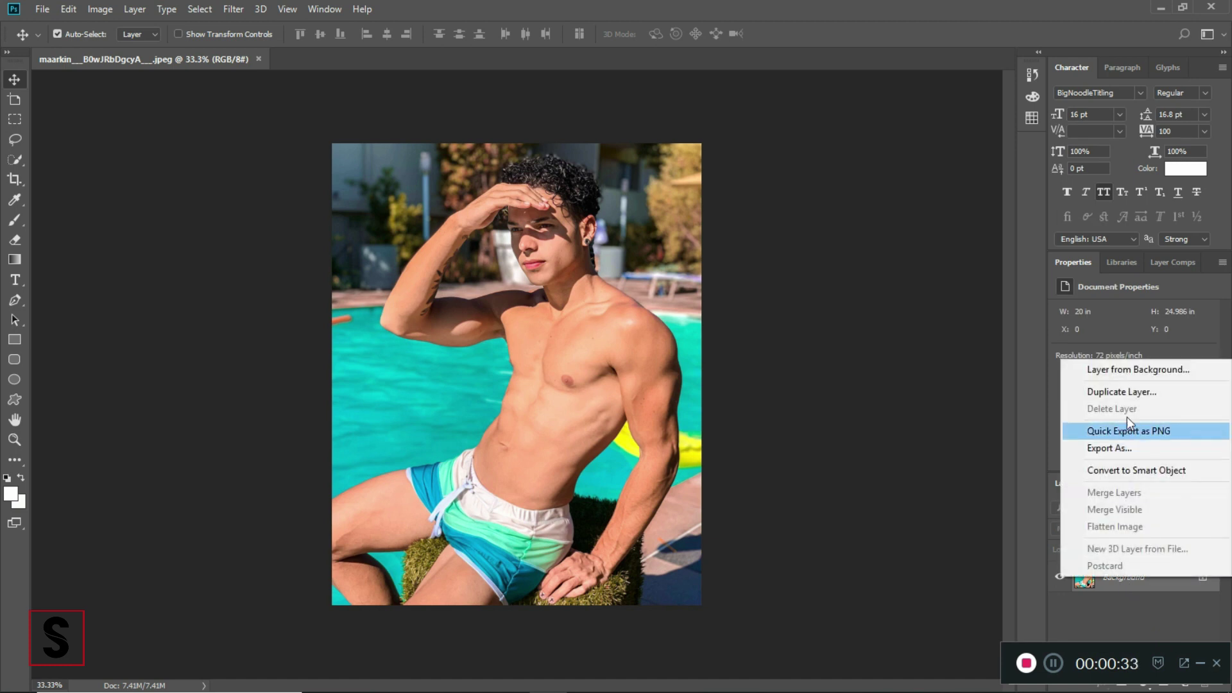
{"action": "left_click", "coordinate": [1127, 395]}
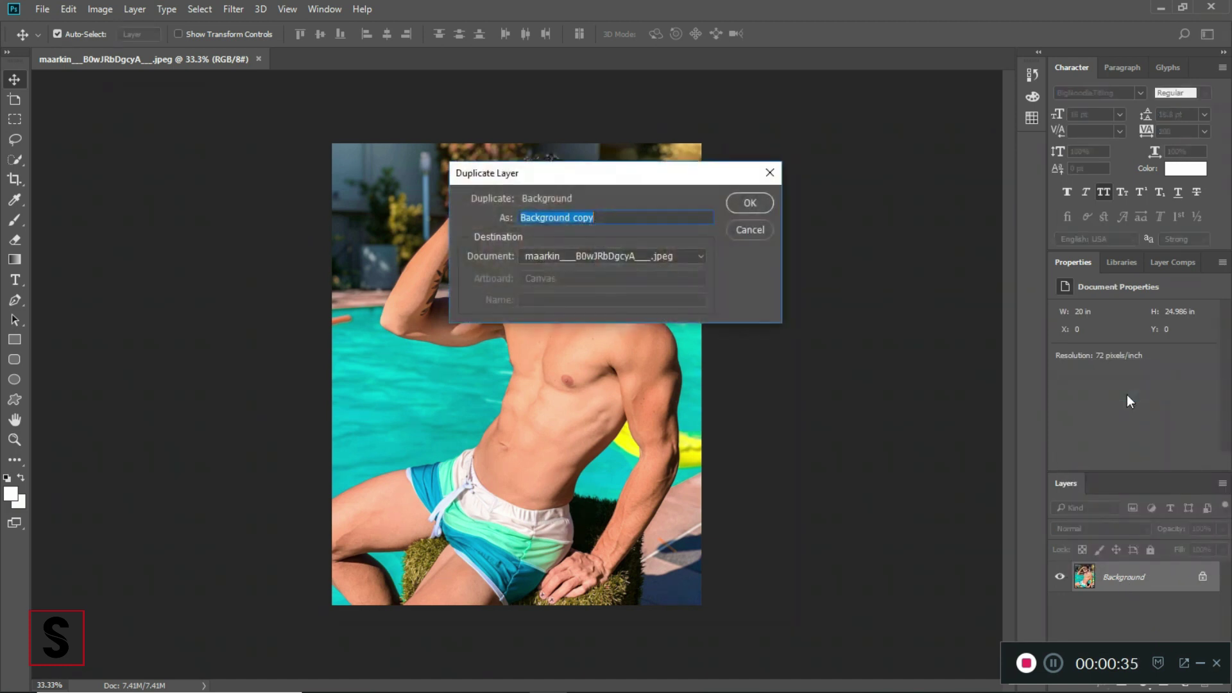
{"action": "left_click", "coordinate": [758, 202]}
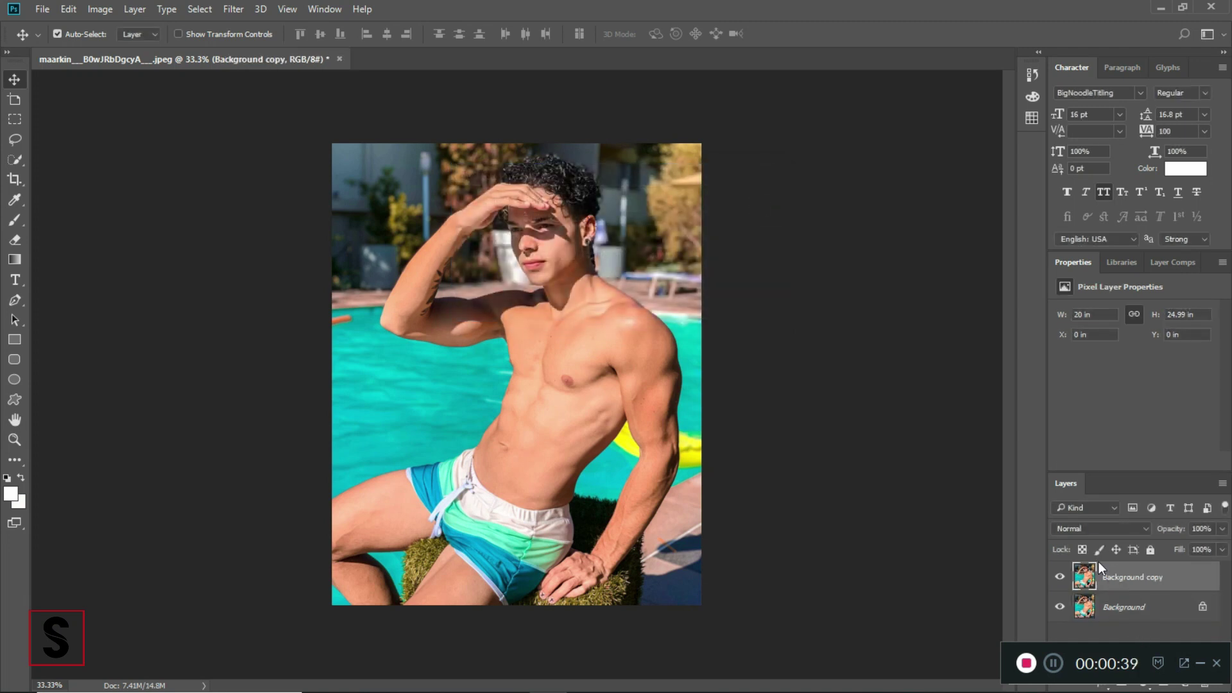
Open the Camera Raw Filter and set HSL hue Oranges -7 and Yellows +15.
{"action": "left_click", "coordinate": [232, 9]}
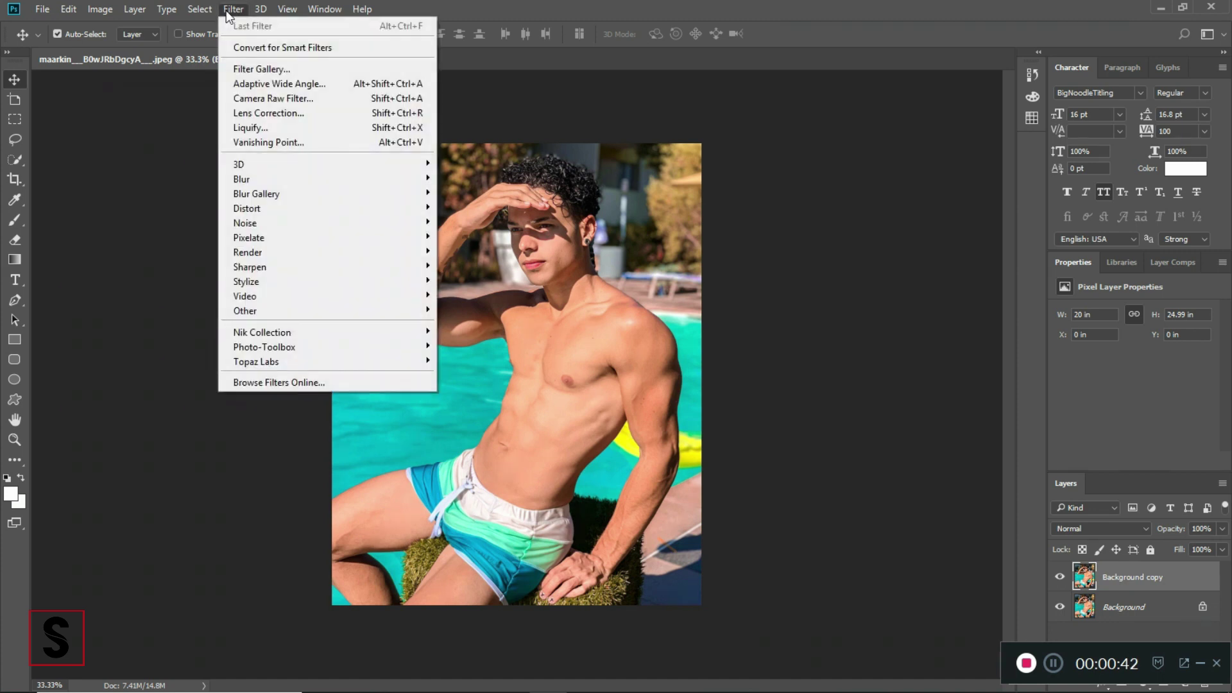
{"action": "left_click", "coordinate": [288, 98]}
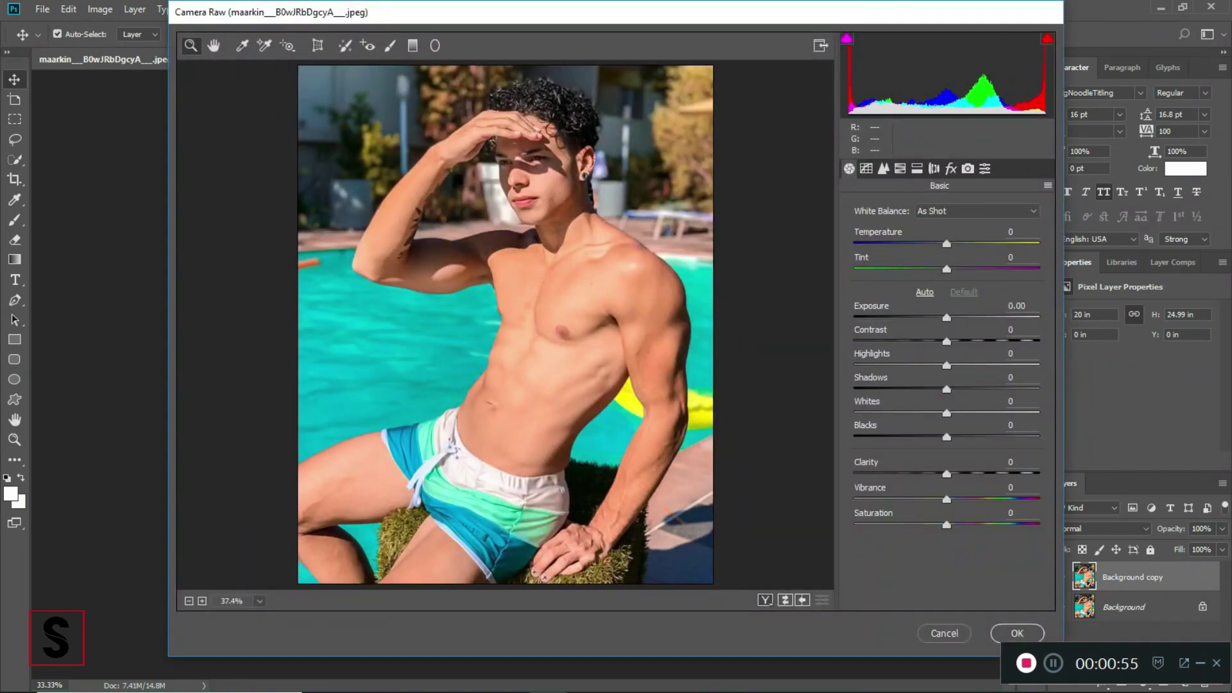
{"action": "left_click", "coordinate": [900, 169]}
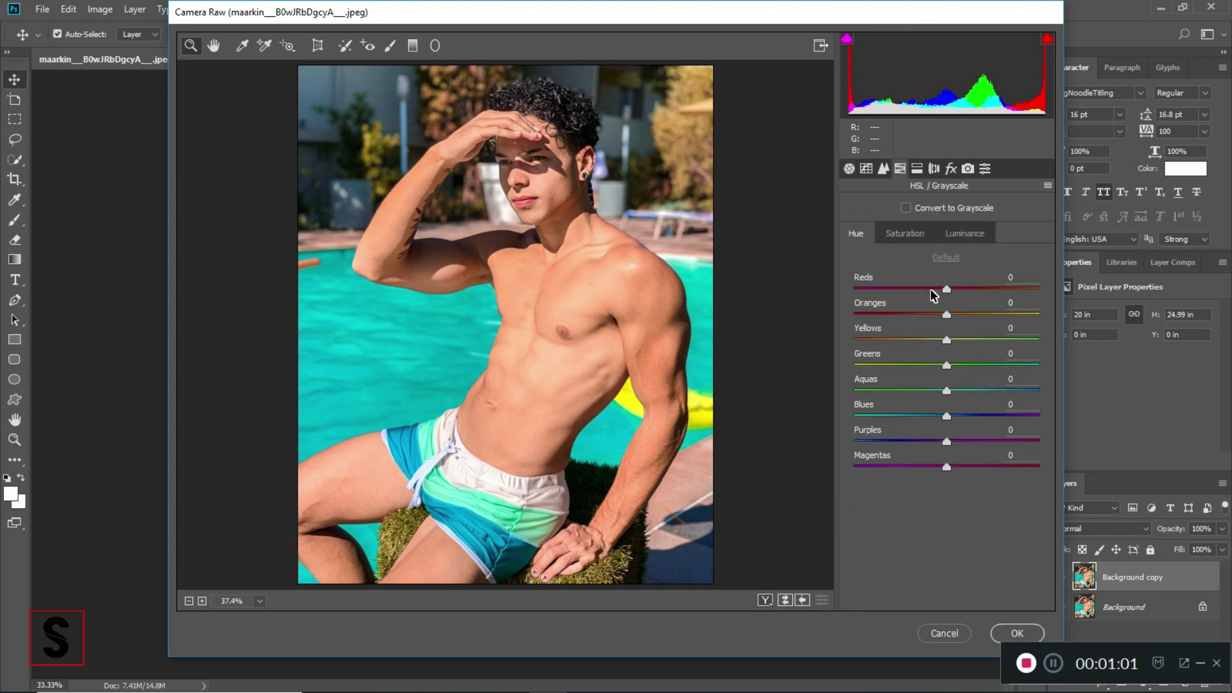
{"action": "left_click_drag", "start_coordinate": [933, 315], "coordinate": [912, 314]}
{"action": "left_click", "coordinate": [932, 314]}
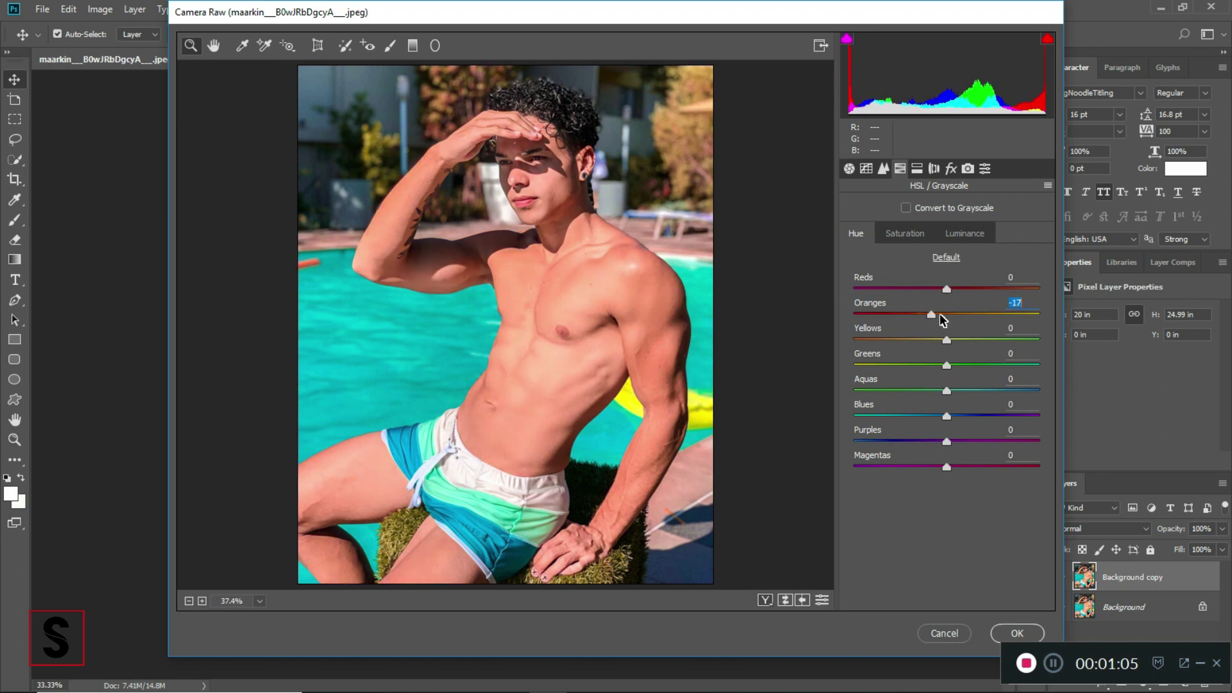
{"action": "left_click", "coordinate": [960, 340]}
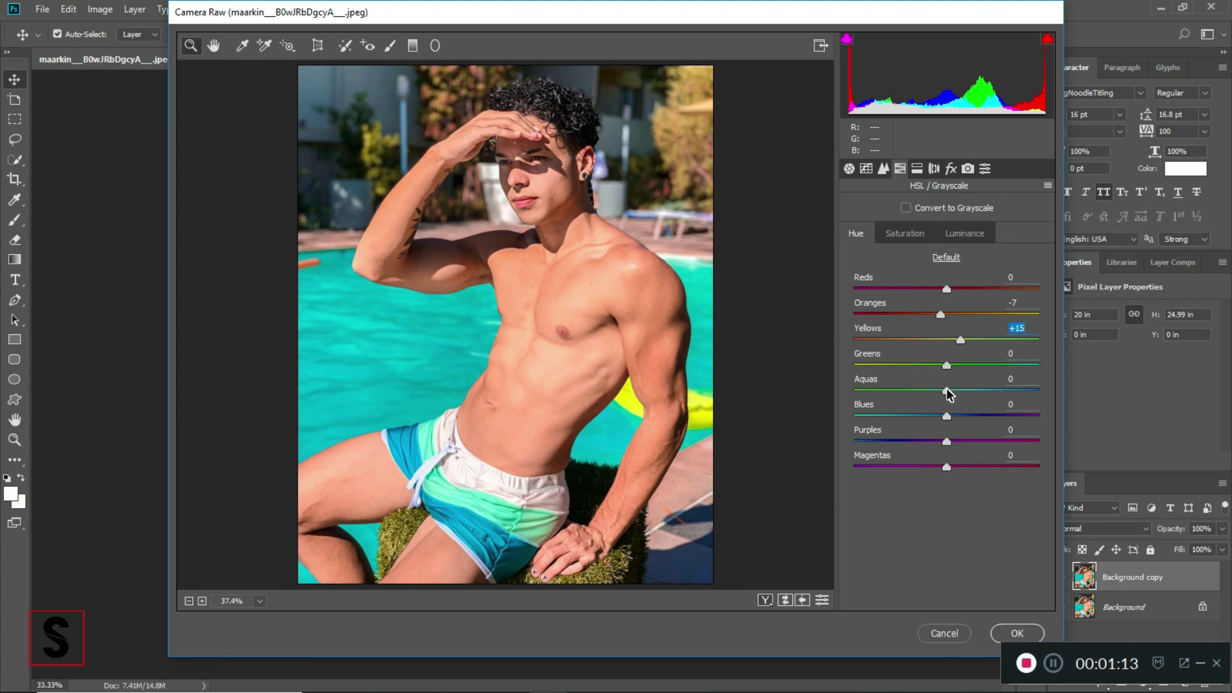
Set Aquas hue +100, Blues hue -100, and Aquas saturation +84.
{"action": "left_click_drag", "start_coordinate": [948, 393], "coordinate": [1053, 406]}
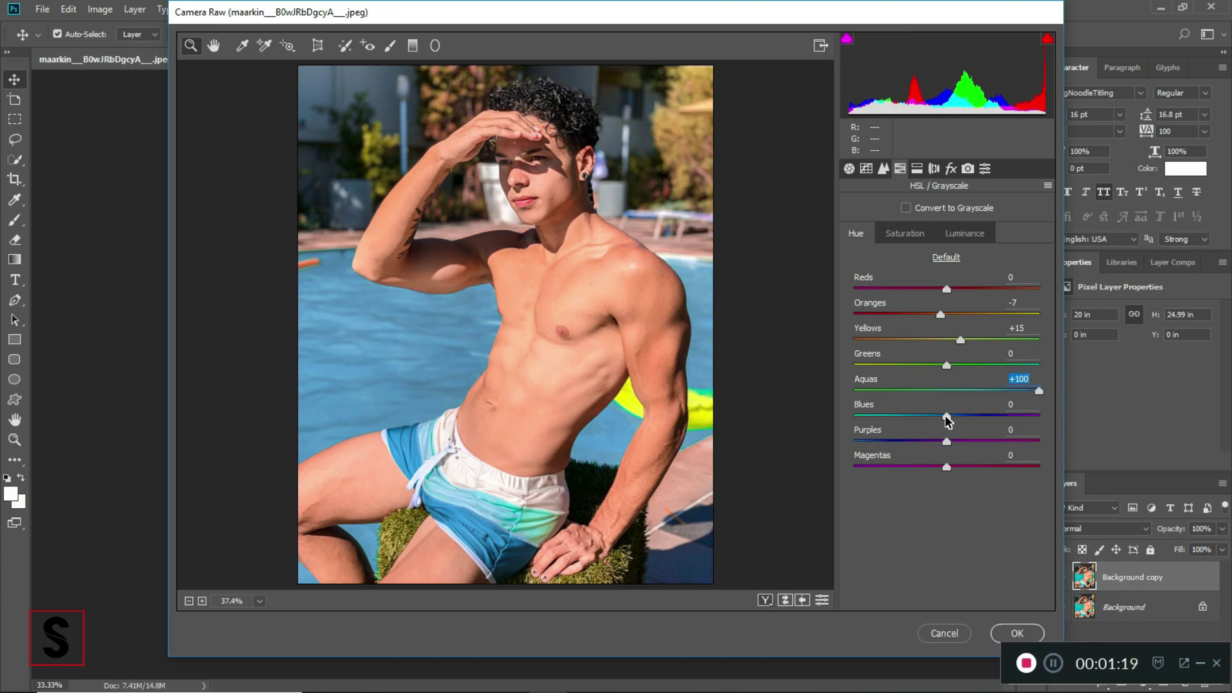
{"action": "left_click_drag", "start_coordinate": [946, 416], "coordinate": [851, 425]}
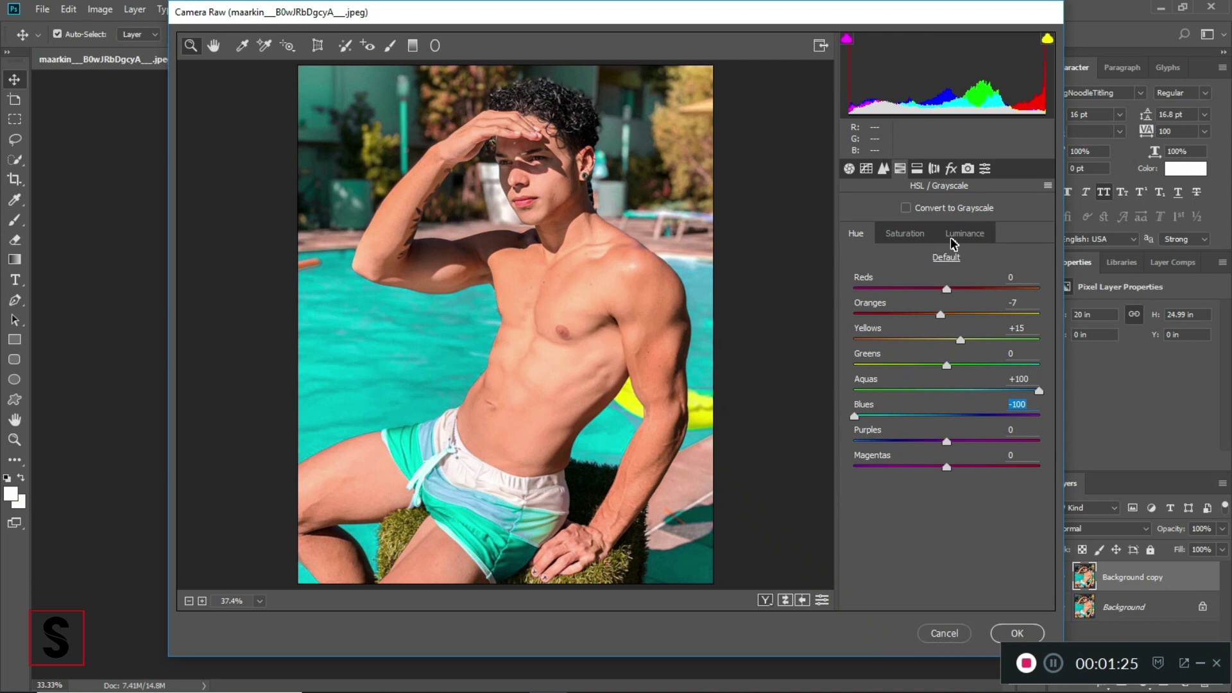
{"action": "left_click", "coordinate": [911, 238]}
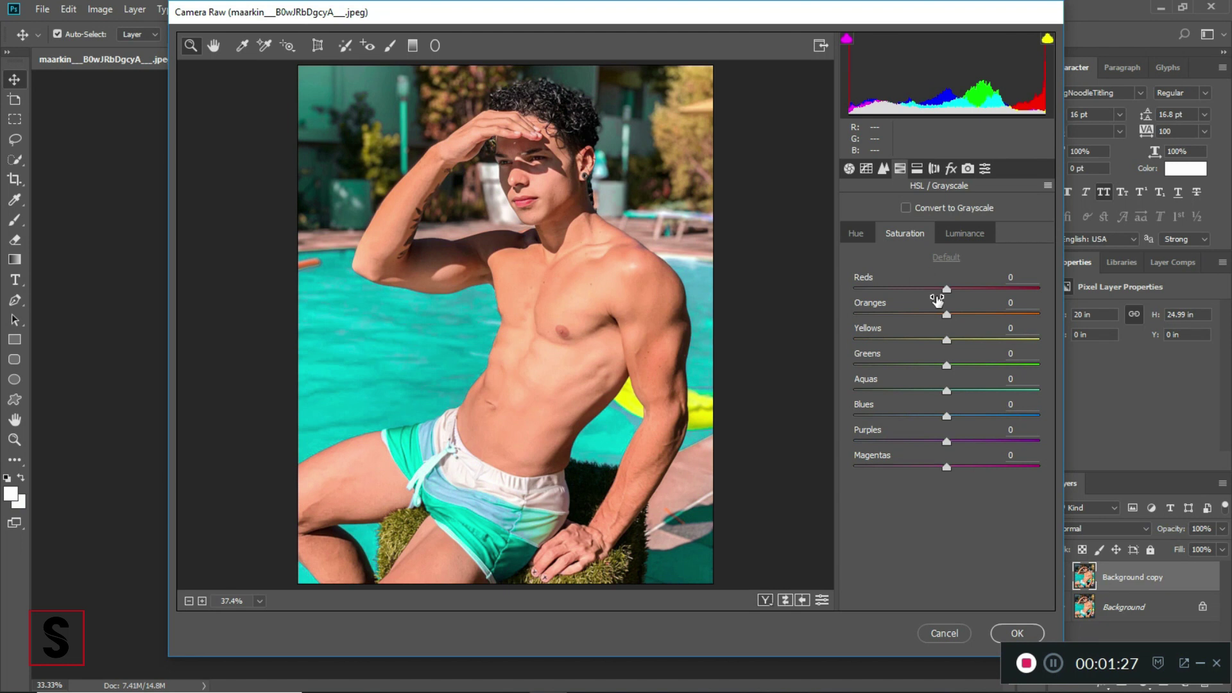
{"action": "left_click_drag", "start_coordinate": [954, 390], "coordinate": [1024, 399]}
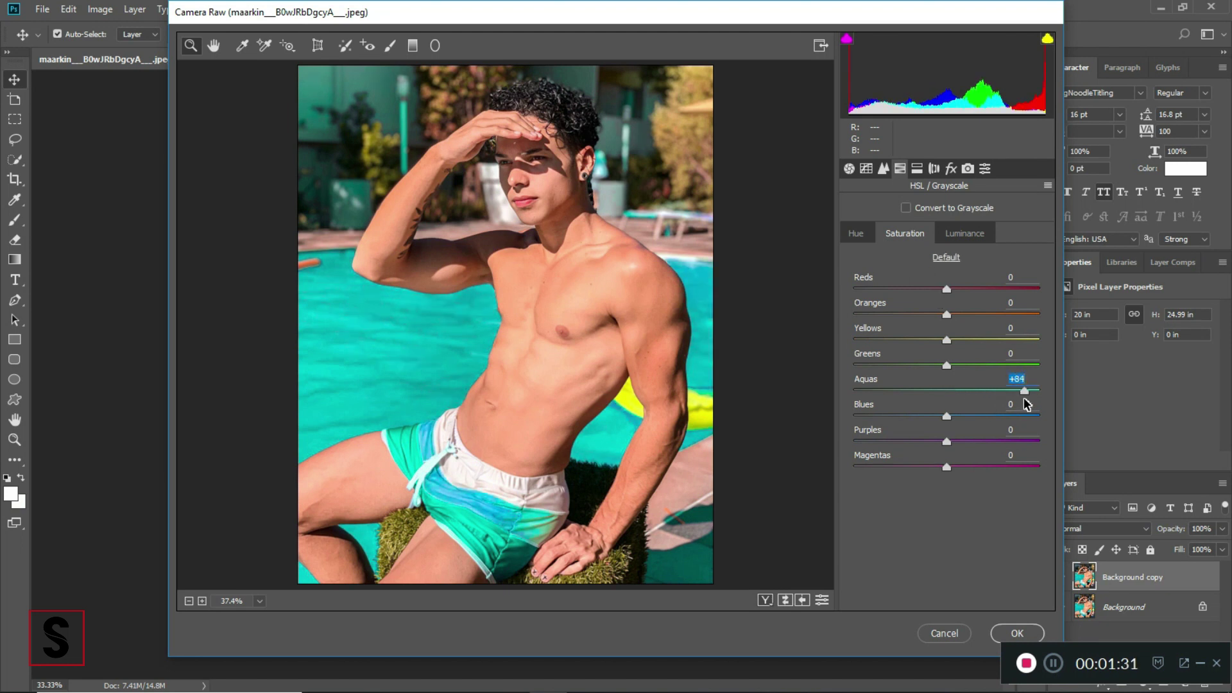
In the Basic panel, set Shadows +56, Clarity +5 and Highlights +17.
{"action": "left_click", "coordinate": [849, 169]}
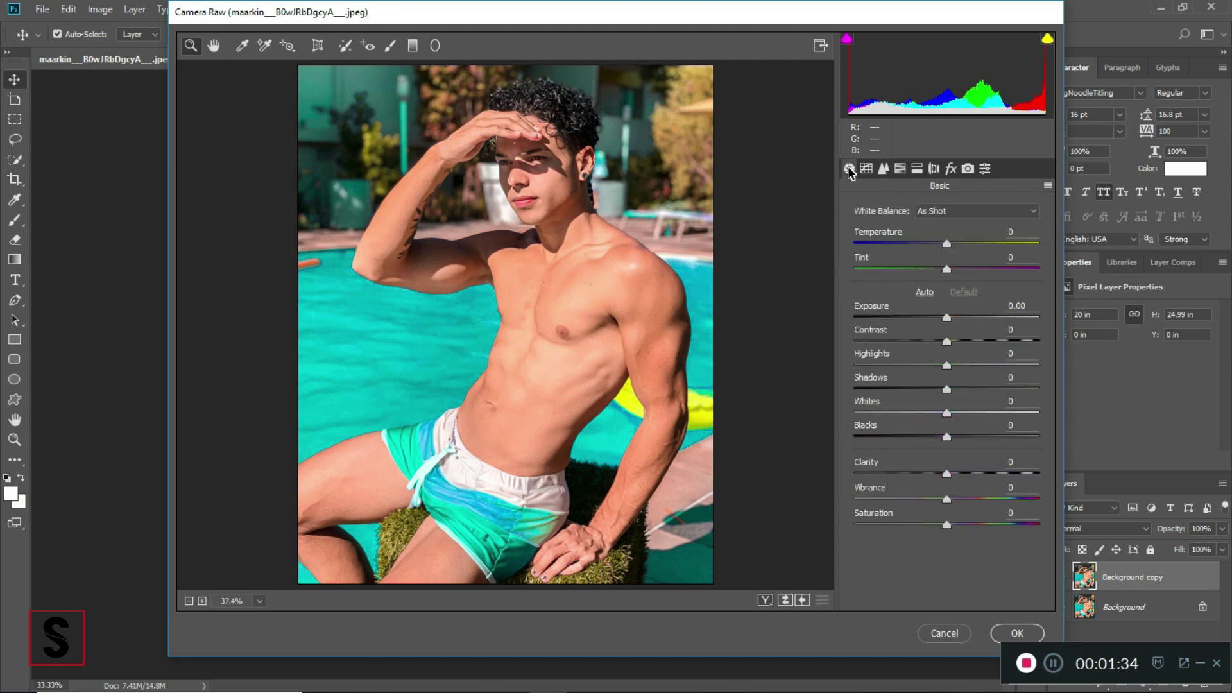
{"action": "left_click", "coordinate": [985, 389]}
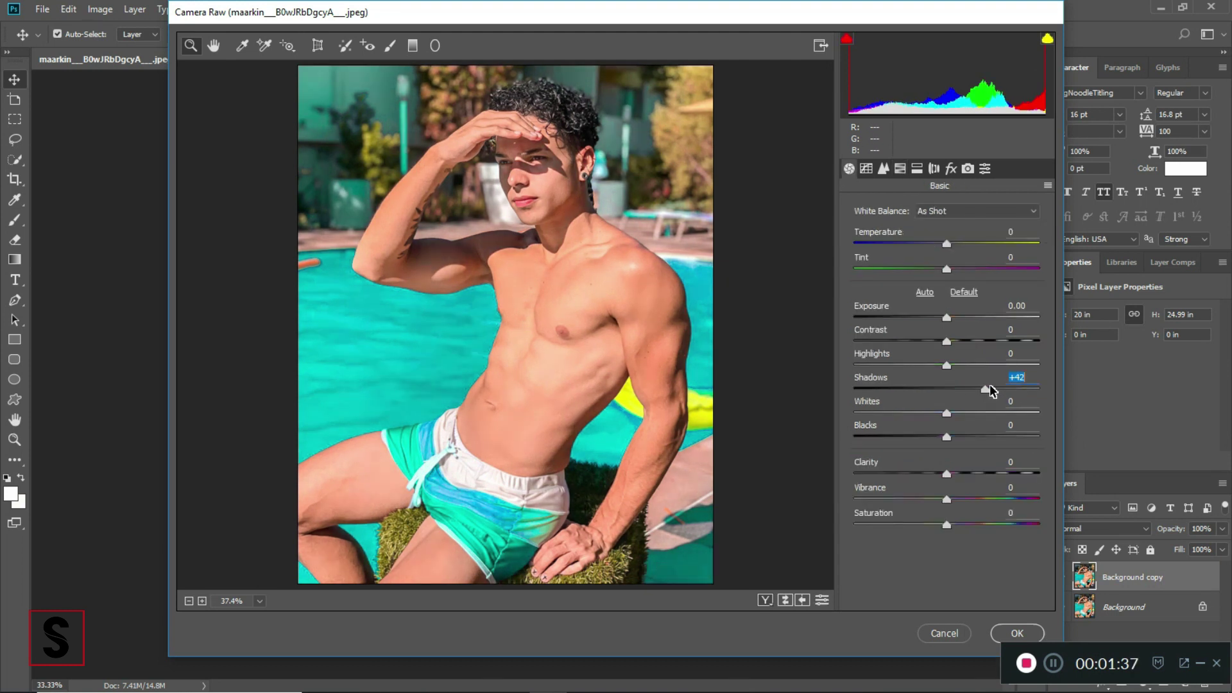
{"action": "left_click_drag", "start_coordinate": [984, 388], "coordinate": [997, 389]}
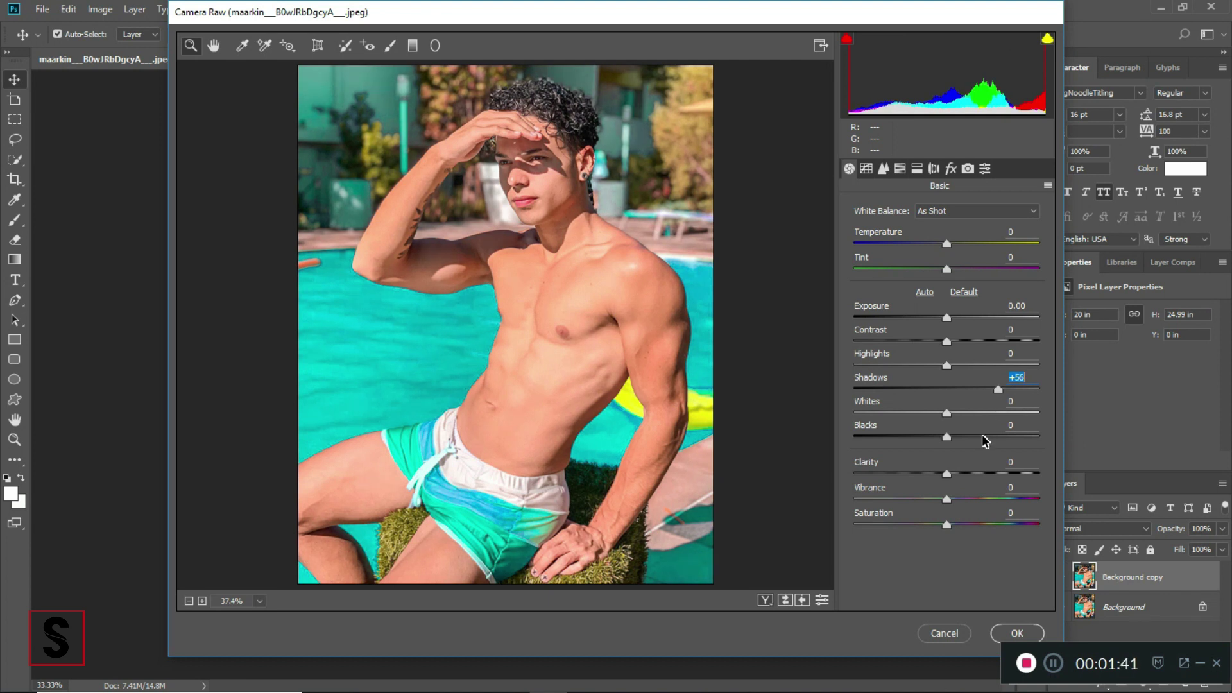
{"action": "left_click", "coordinate": [956, 474]}
{"action": "key", "text": "BackSpace"}
{"action": "left_click_drag", "start_coordinate": [948, 365], "coordinate": [966, 378]}
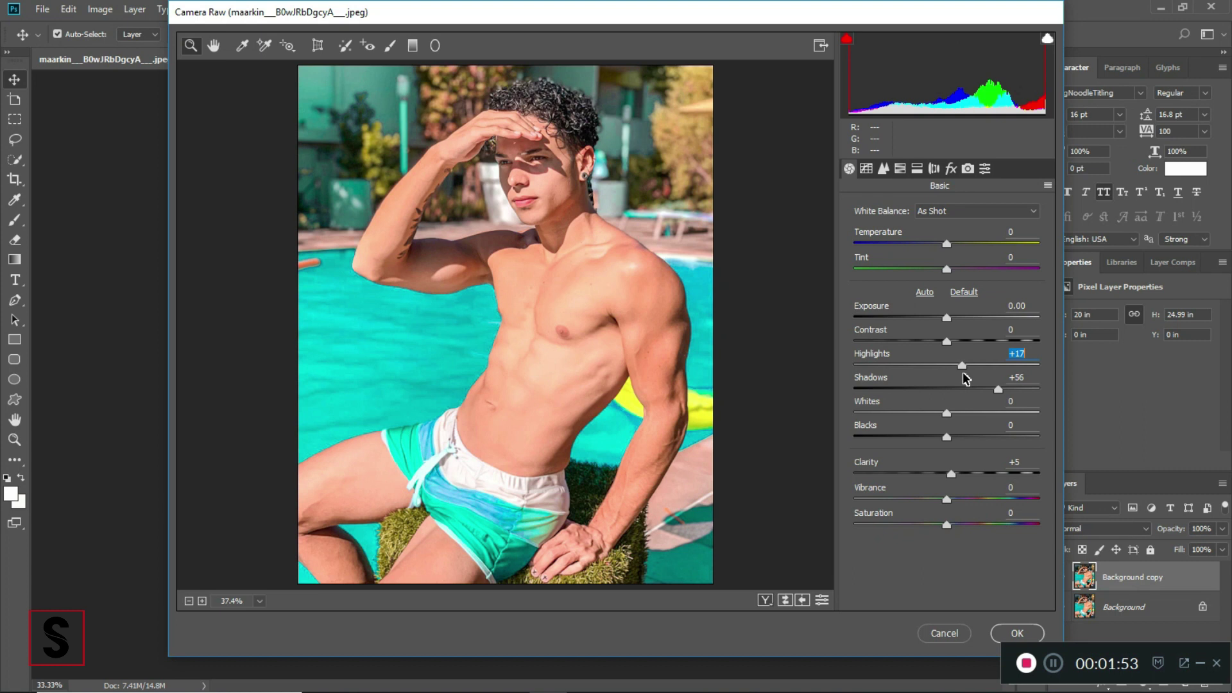
Apply the Camera Raw edits and duplicate the layer as Background copy 2.
{"action": "left_click", "coordinate": [1020, 635]}
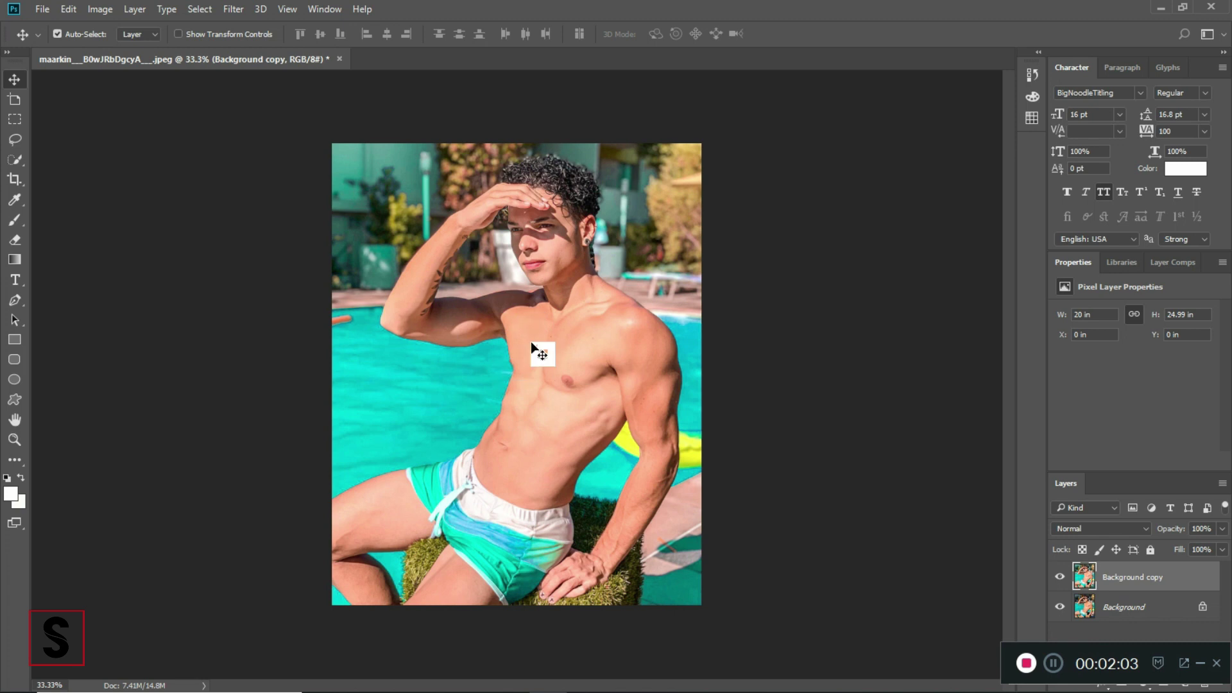
{"action": "right_click", "coordinate": [1109, 587]}
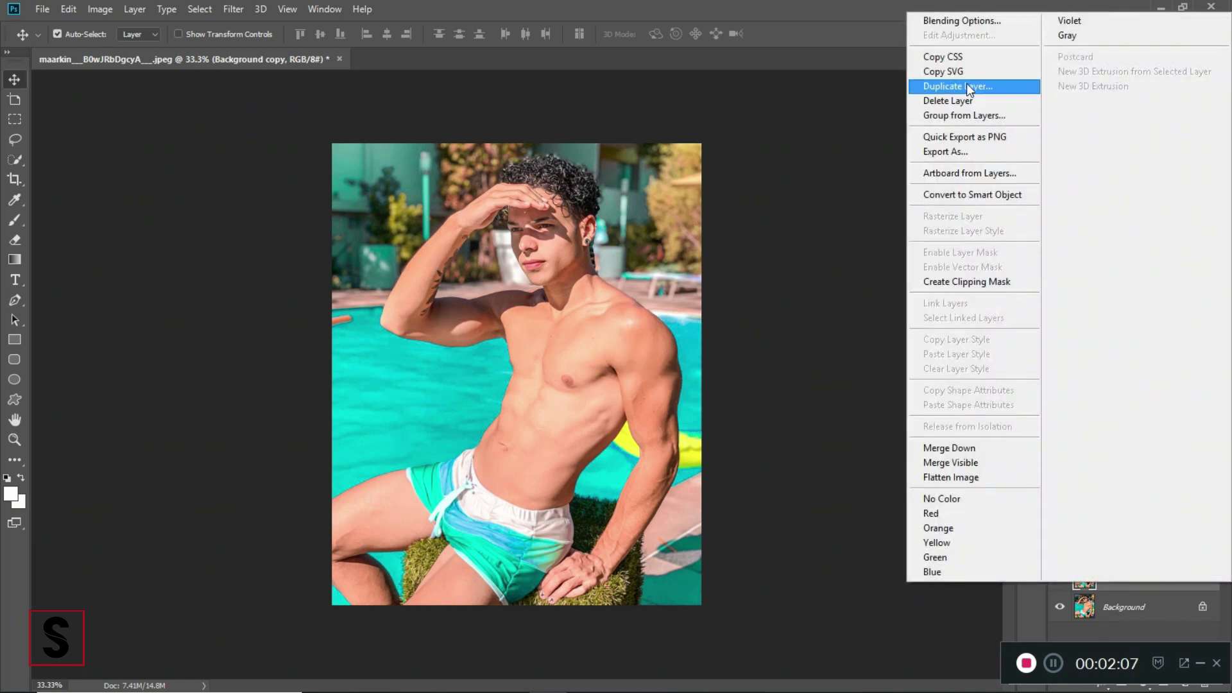
{"action": "left_click", "coordinate": [969, 87]}
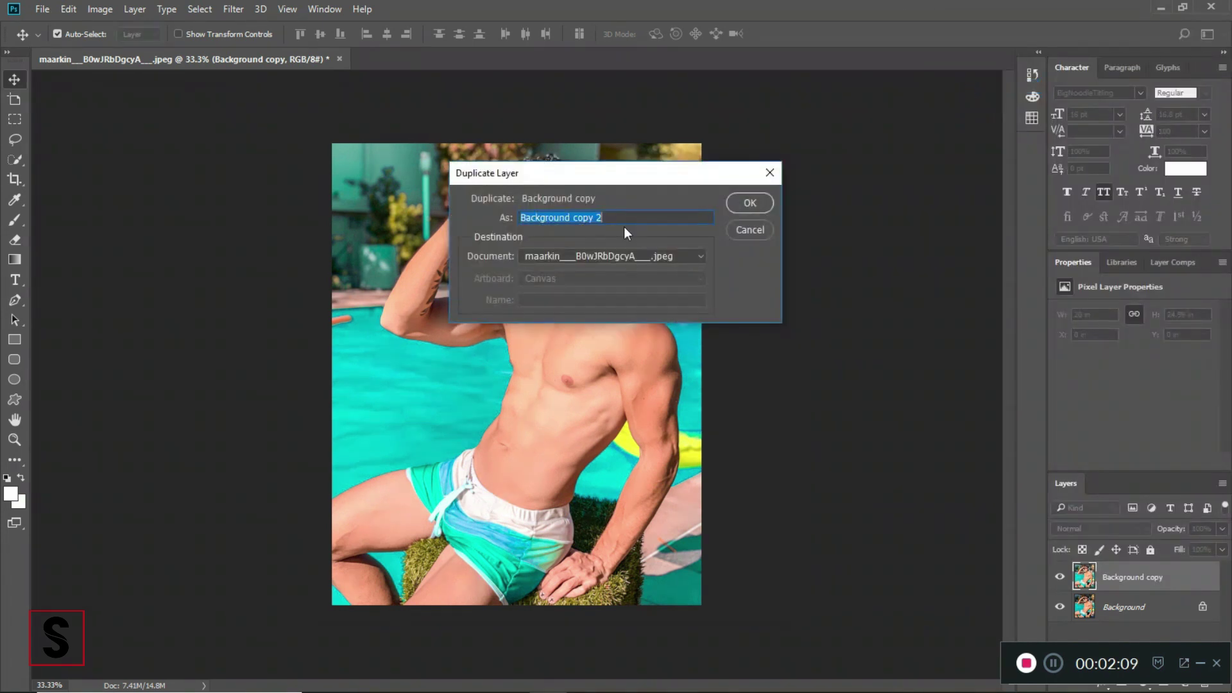
{"action": "left_click", "coordinate": [749, 203]}
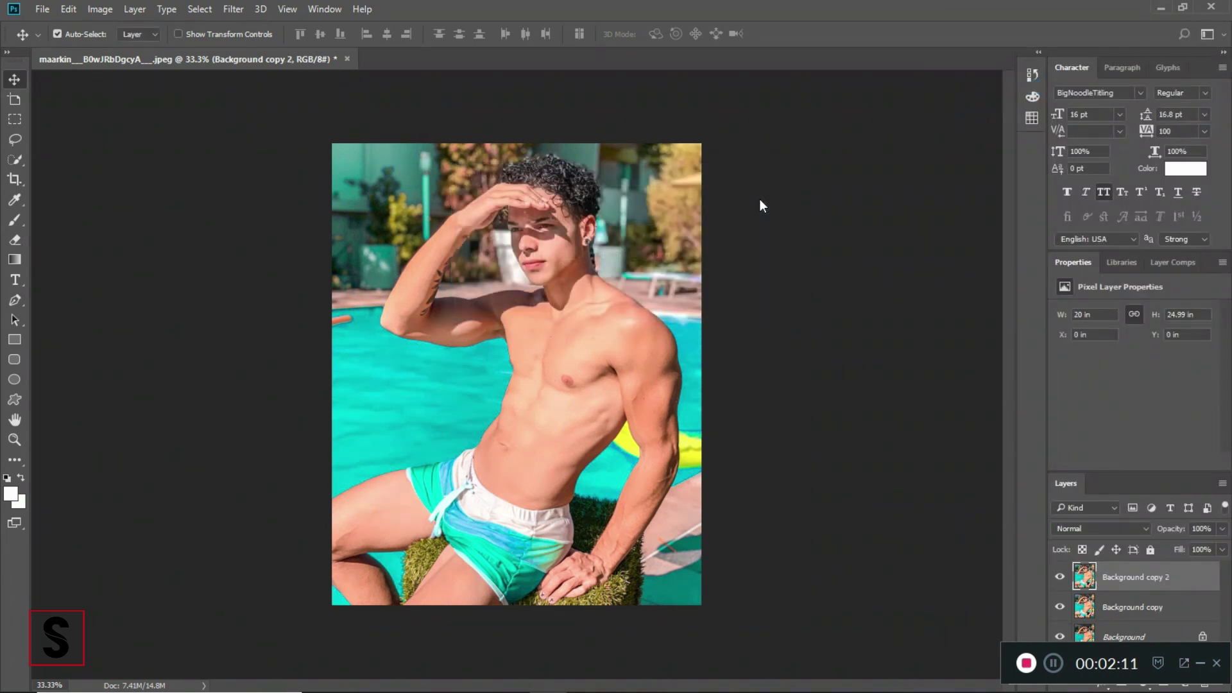
{"action": "left_click", "coordinate": [232, 8]}
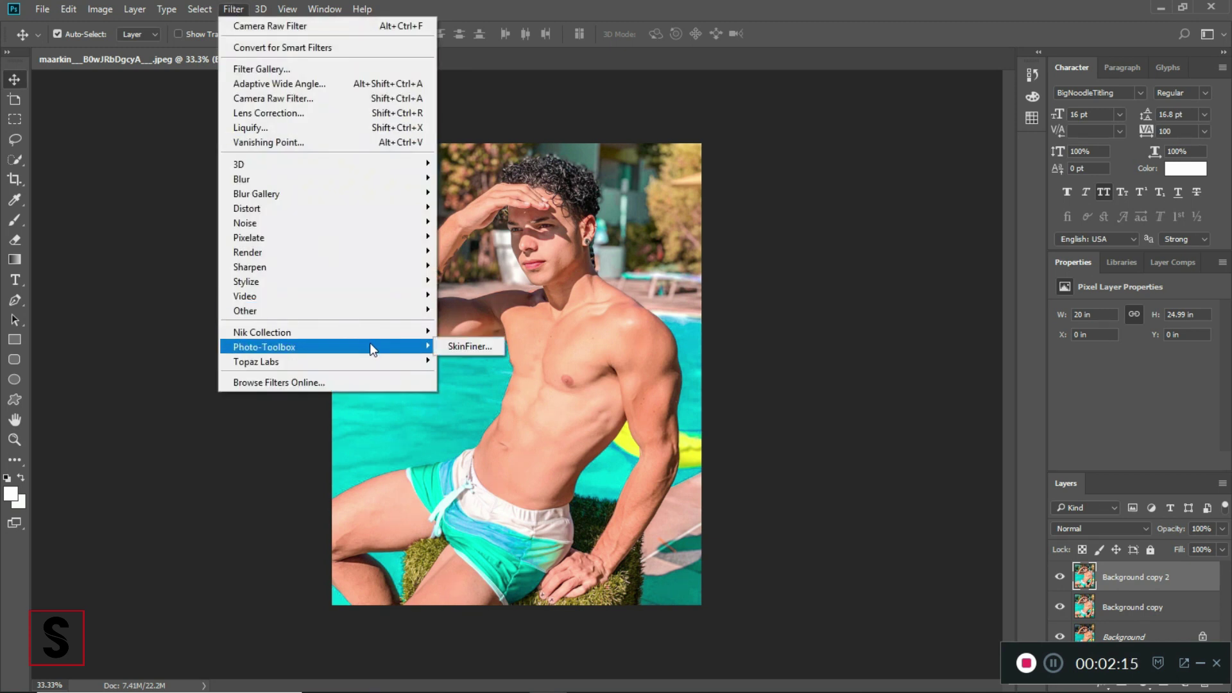
Run SkinFiner with smoothing Amount 85, Fine +65, Coarse +65 and Balance +49.
{"action": "left_click", "coordinate": [469, 348]}
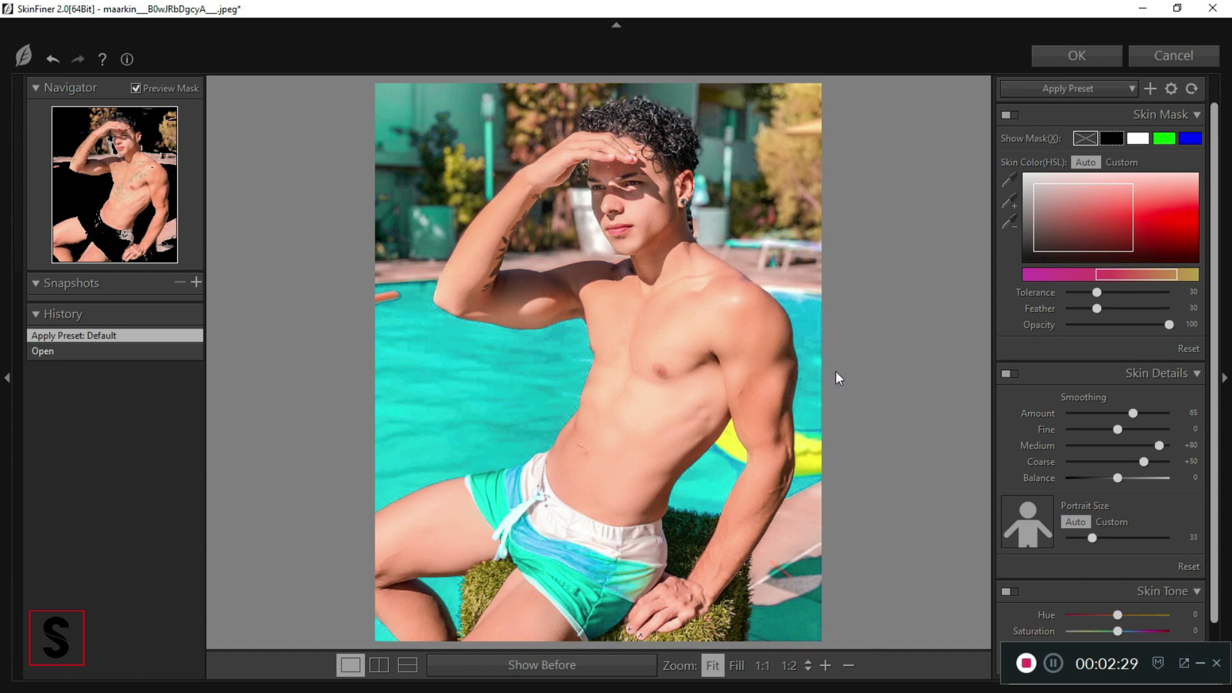
{"action": "left_click", "coordinate": [1154, 413]}
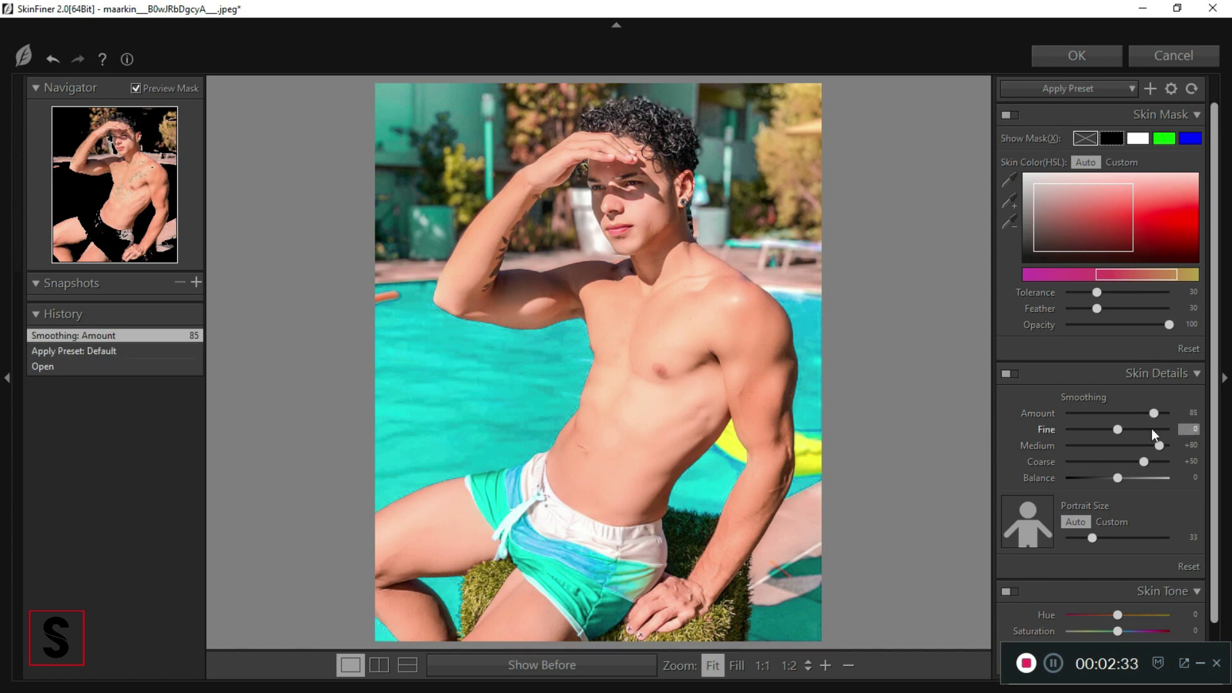
{"action": "left_click", "coordinate": [1150, 428]}
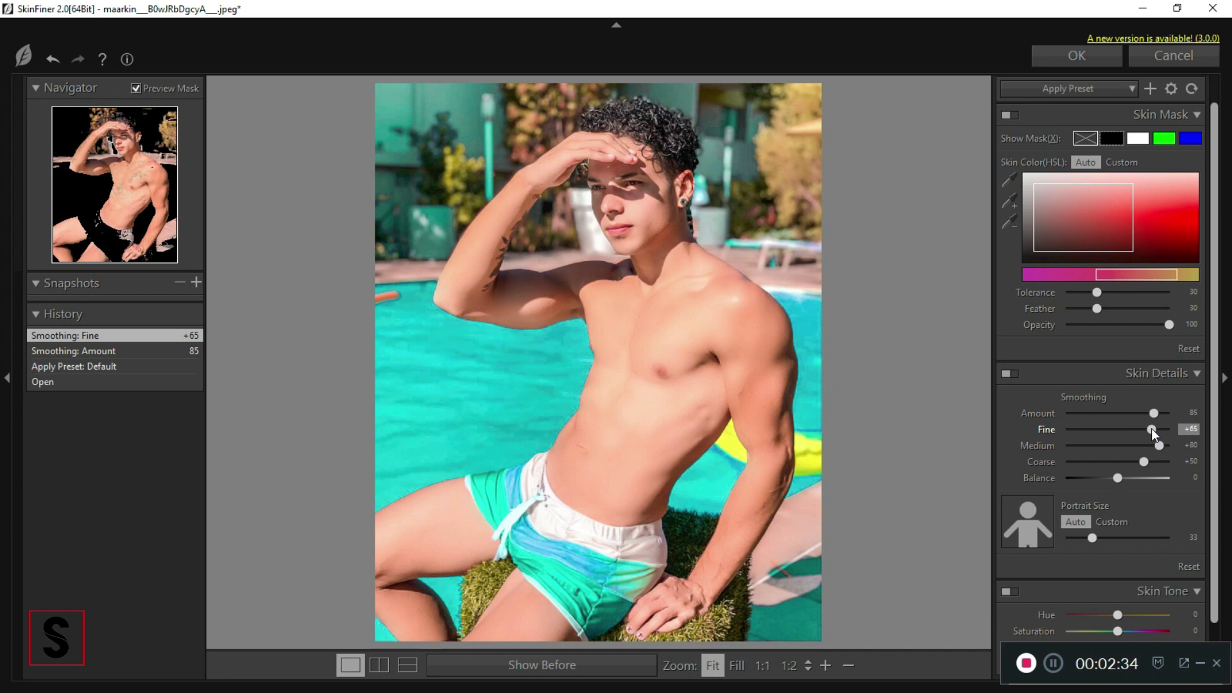
{"action": "left_click", "coordinate": [1151, 461]}
{"action": "left_click", "coordinate": [1142, 477]}
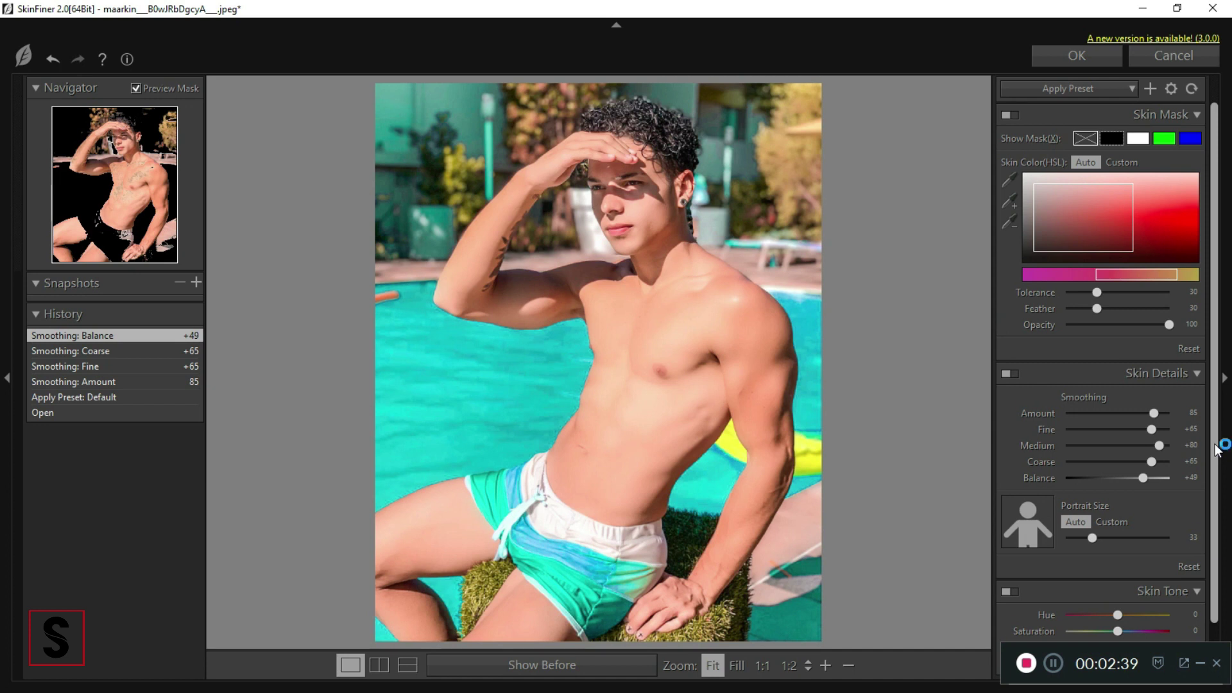
Set skin tone Hue -26, Saturation -18, Brightness +7, Contrast +31, Shadow +13, Highlight +15, and apply.
{"action": "scroll", "coordinate": [1217, 449], "scroll_direction": "down", "scroll_amount": 2}
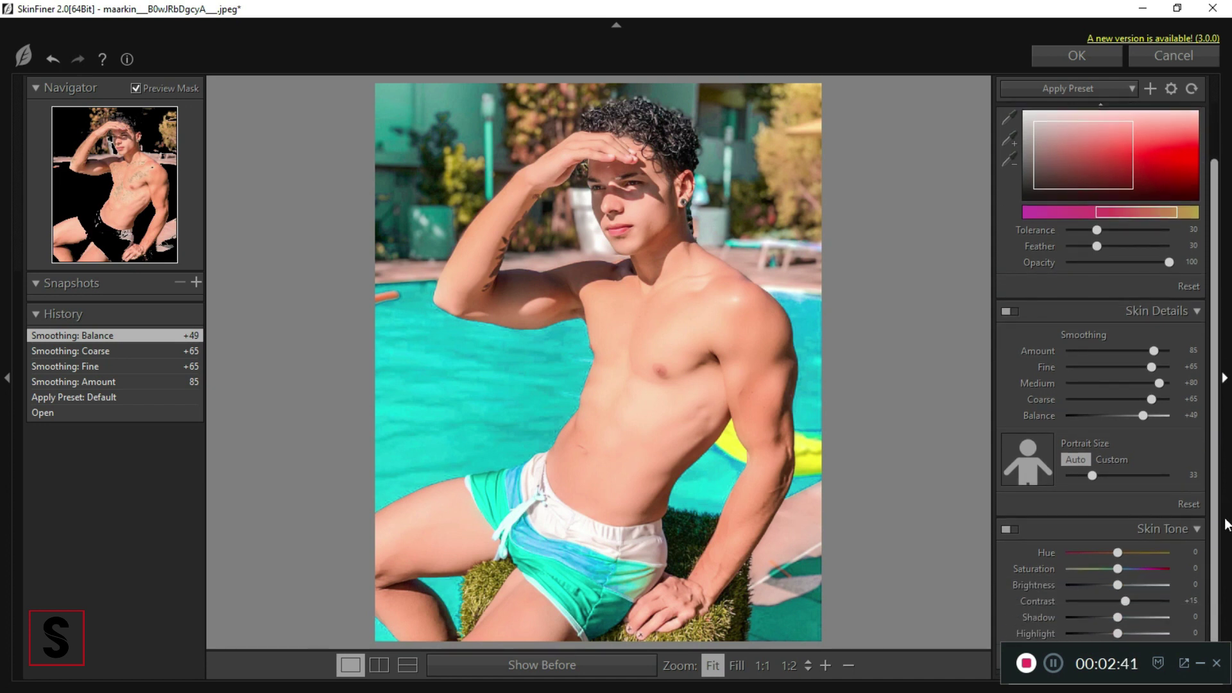
{"action": "left_click", "coordinate": [1104, 552]}
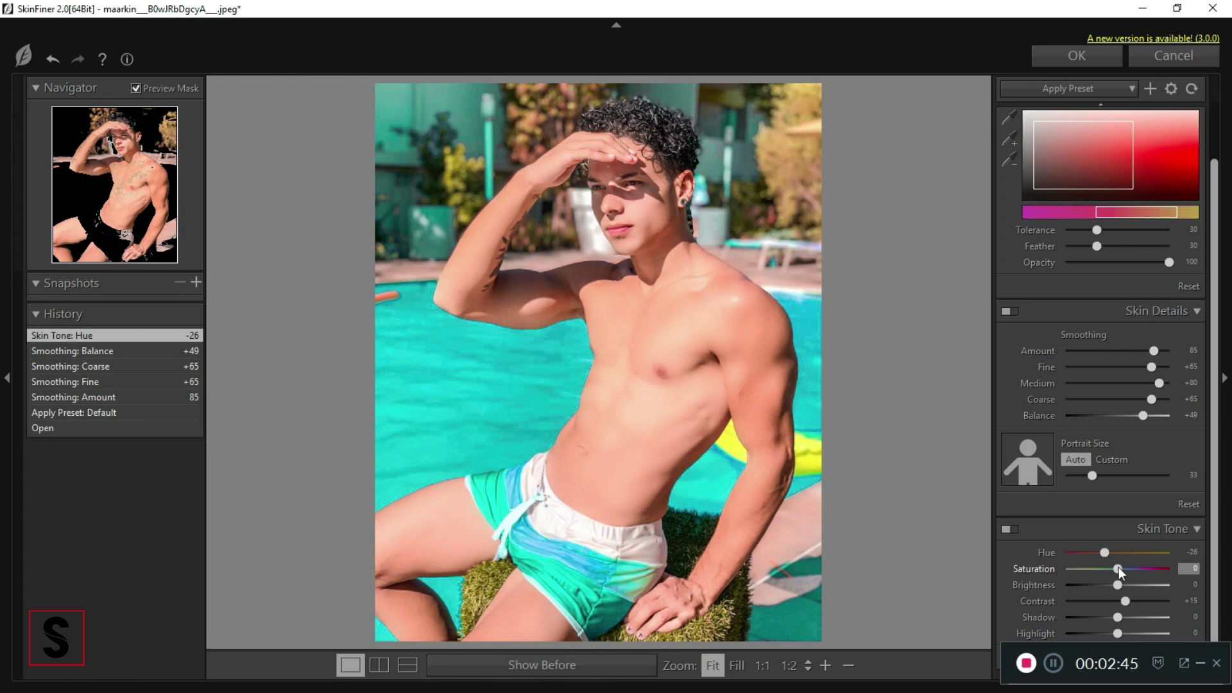
{"action": "left_click_drag", "start_coordinate": [1113, 569], "coordinate": [1108, 569]}
{"action": "left_click", "coordinate": [1131, 584]}
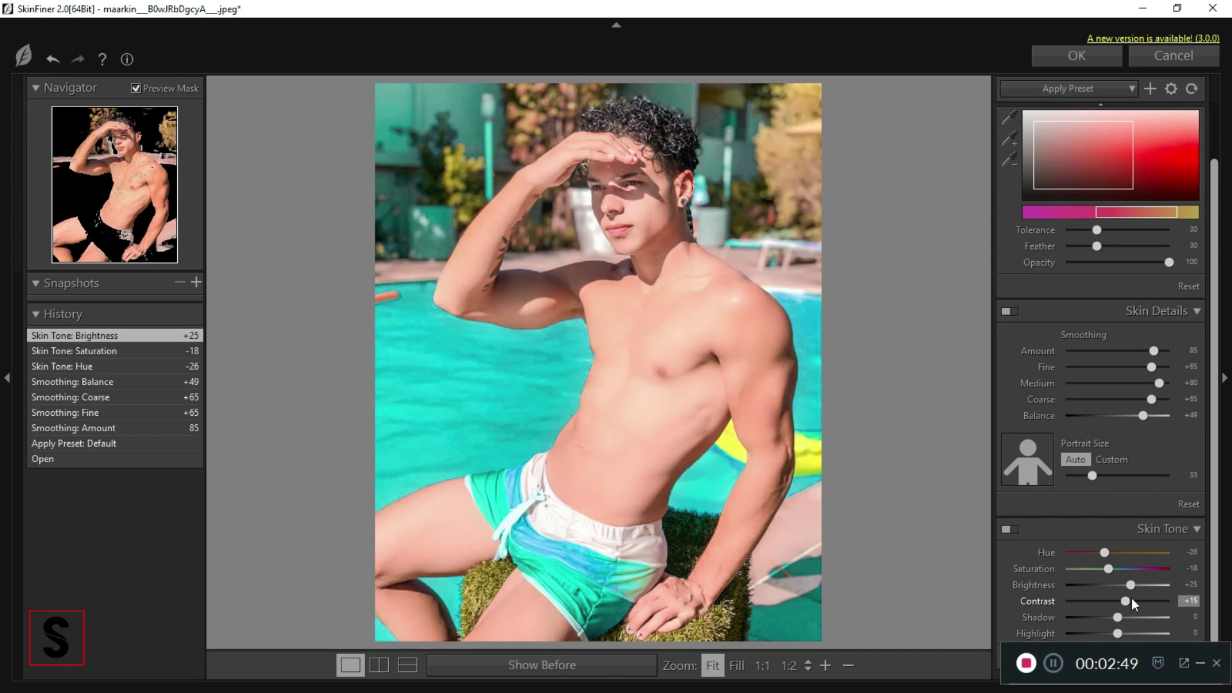
{"action": "left_click", "coordinate": [1122, 585]}
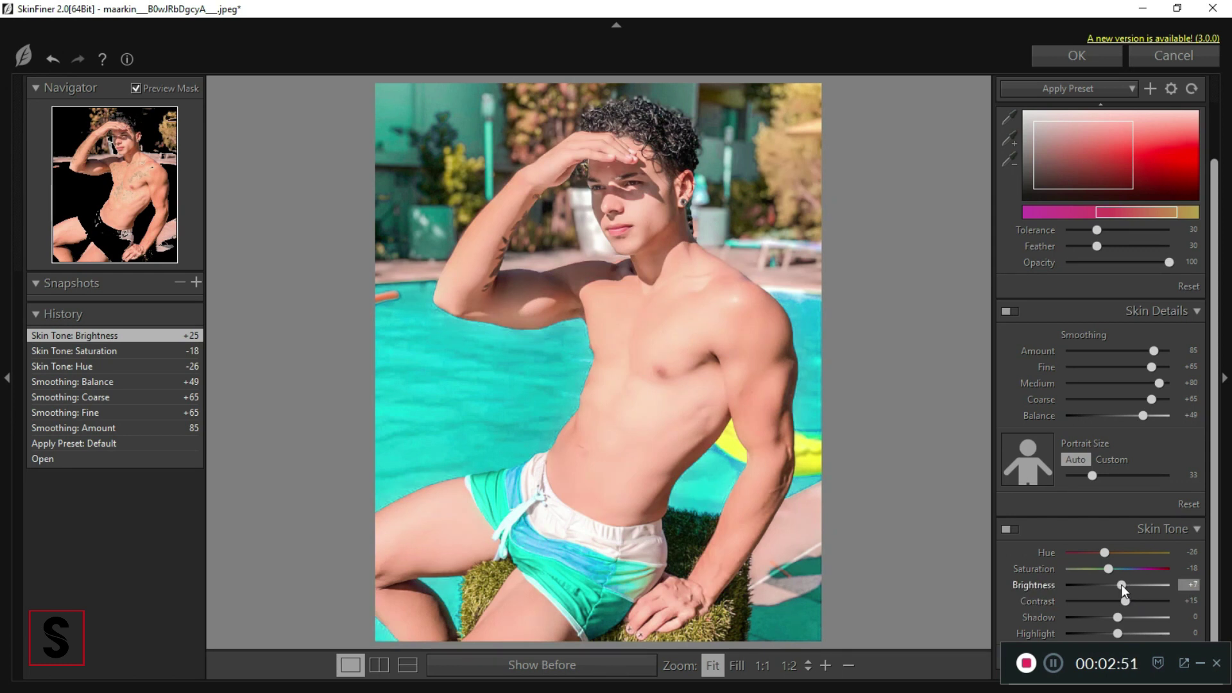
{"action": "left_click", "coordinate": [1134, 601]}
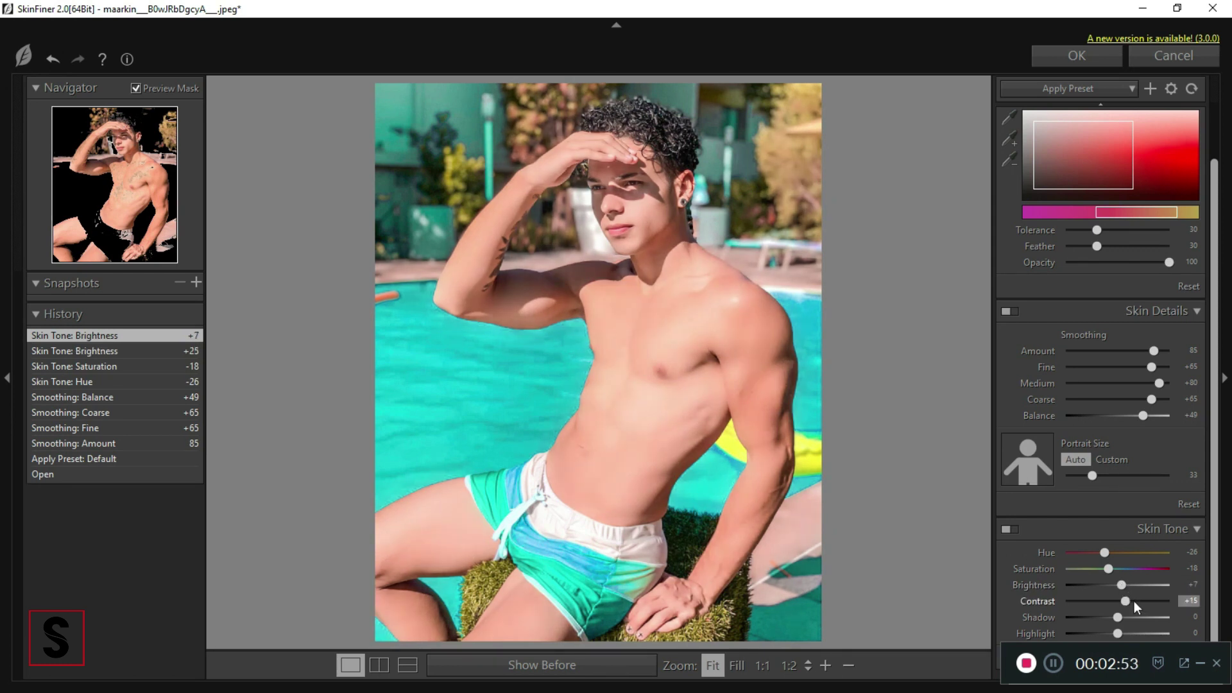
{"action": "left_click", "coordinate": [1124, 616]}
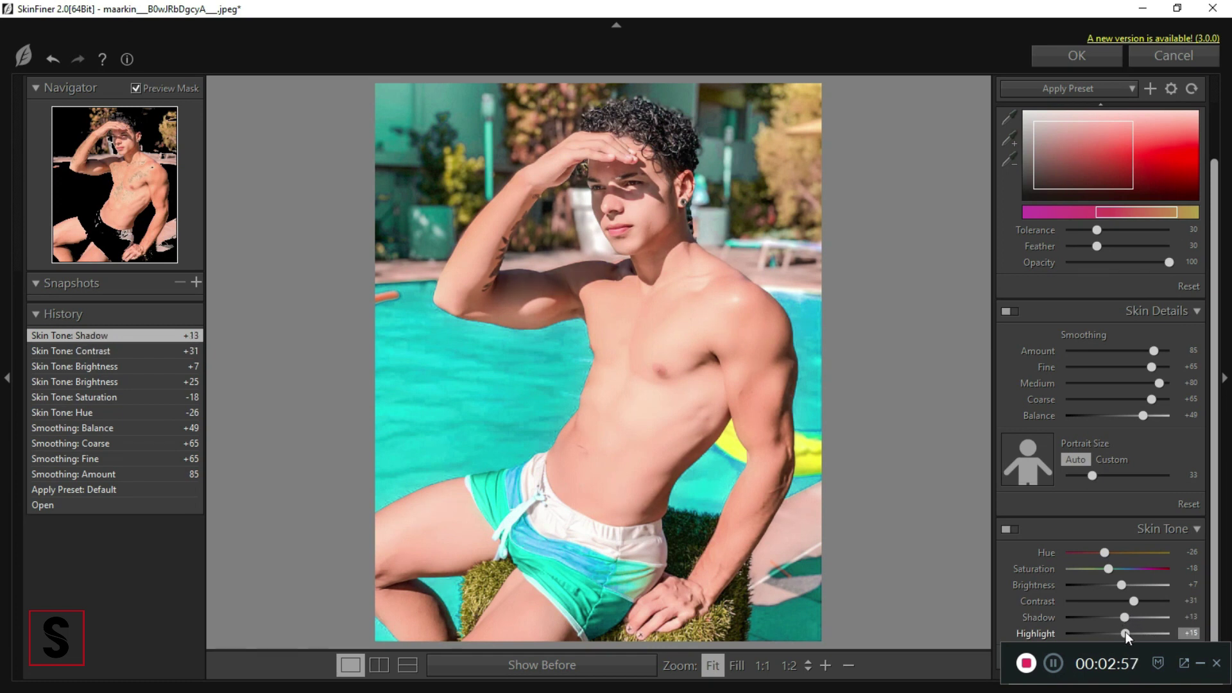
{"action": "left_click", "coordinate": [1125, 633]}
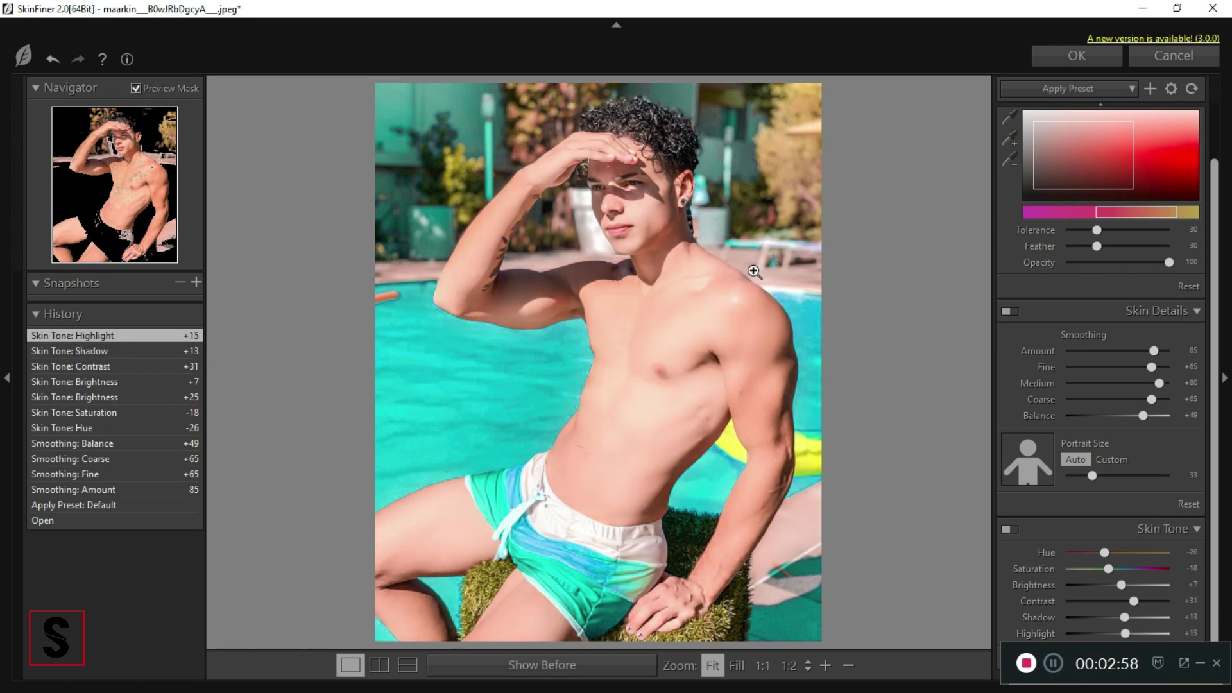
{"action": "left_click", "coordinate": [1067, 64]}
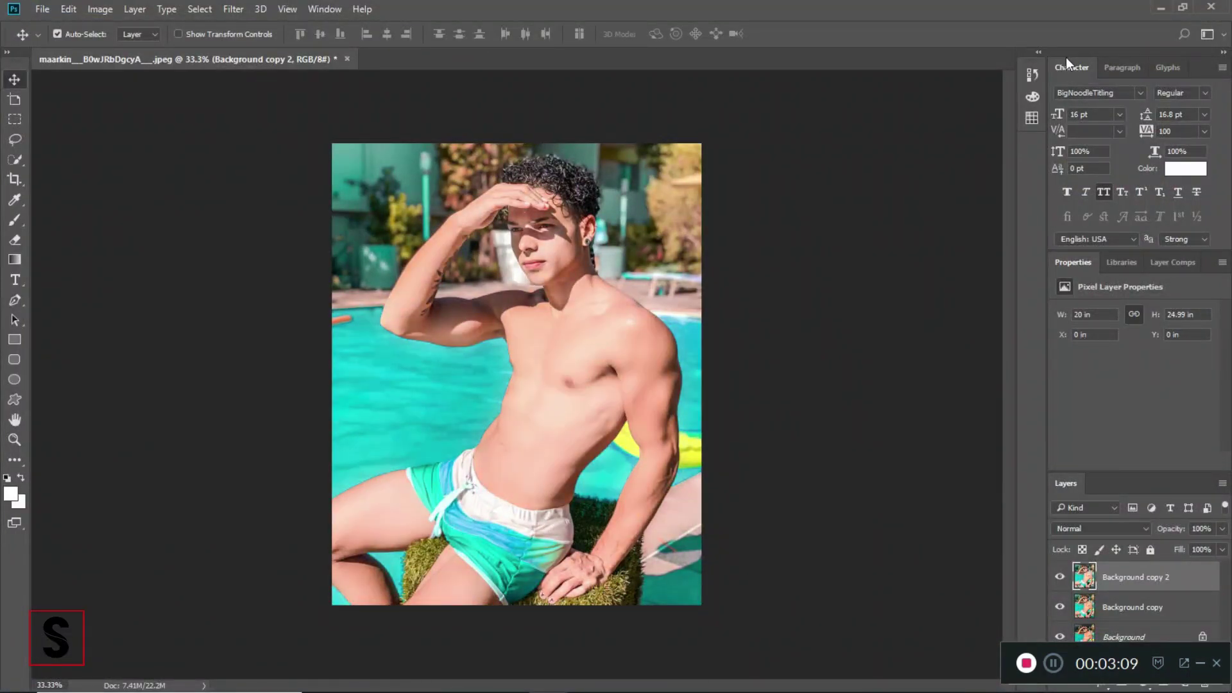
Duplicate the smoothed Background copy 2 layer into a Background copy 3 layer.
{"action": "right_click", "coordinate": [1112, 581]}
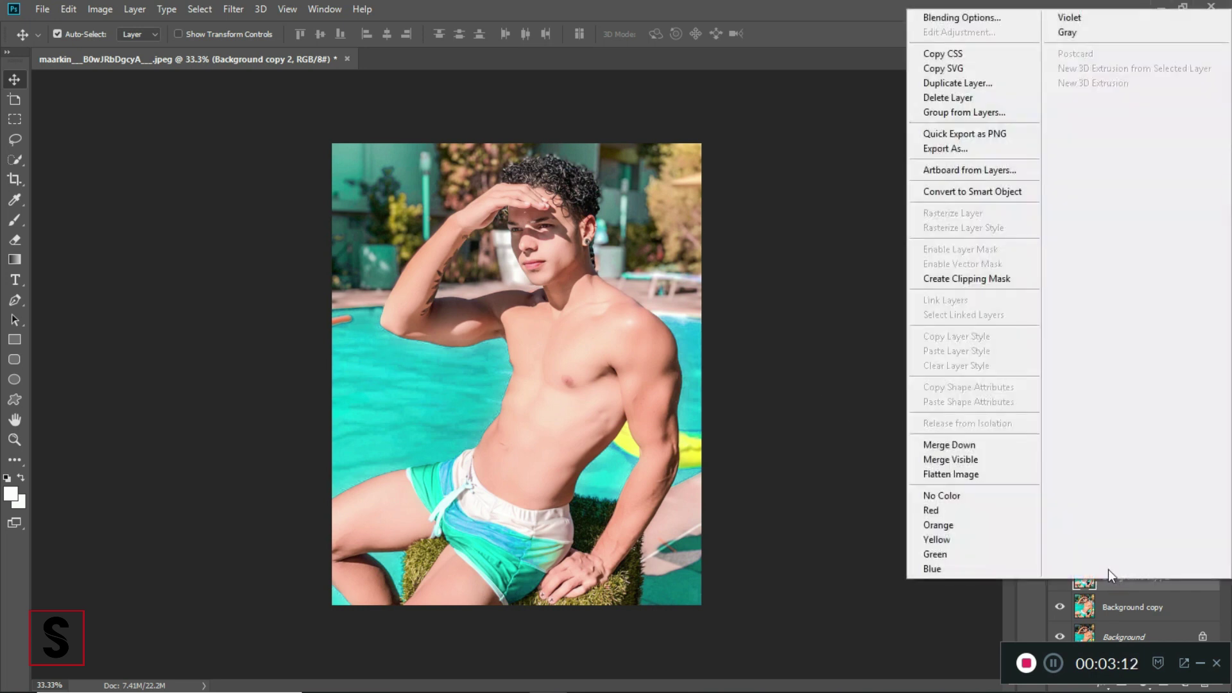
{"action": "left_click", "coordinate": [946, 84]}
{"action": "left_click", "coordinate": [750, 203]}
{"action": "left_click", "coordinate": [236, 9]}
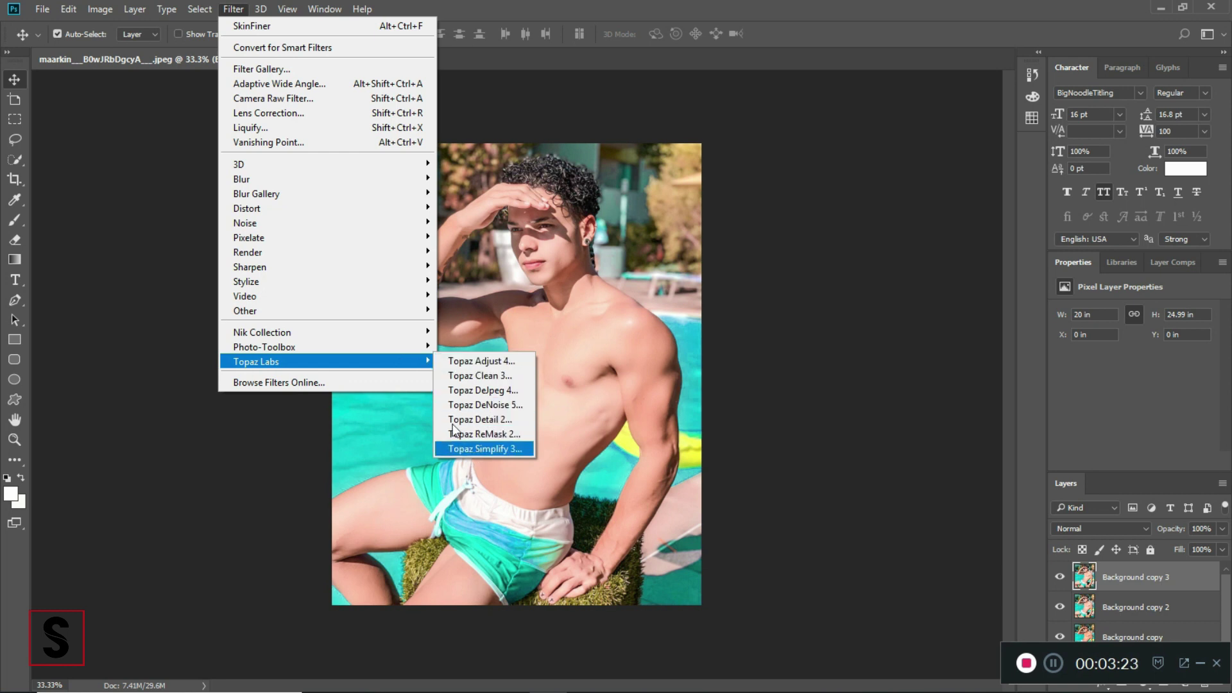
{"action": "mouse_move", "coordinate": [262, 332]}
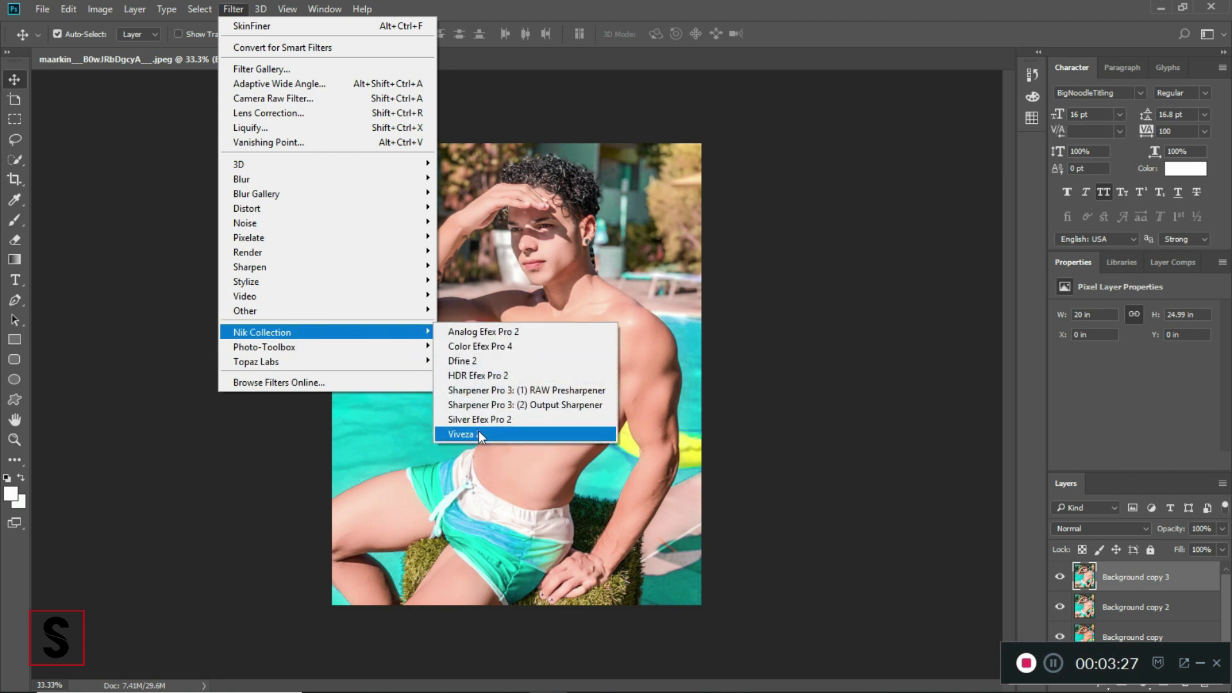
Run Viveza 2 on Background copy 3, postpone the update, and apply it unchanged.
{"action": "left_click", "coordinate": [479, 431]}
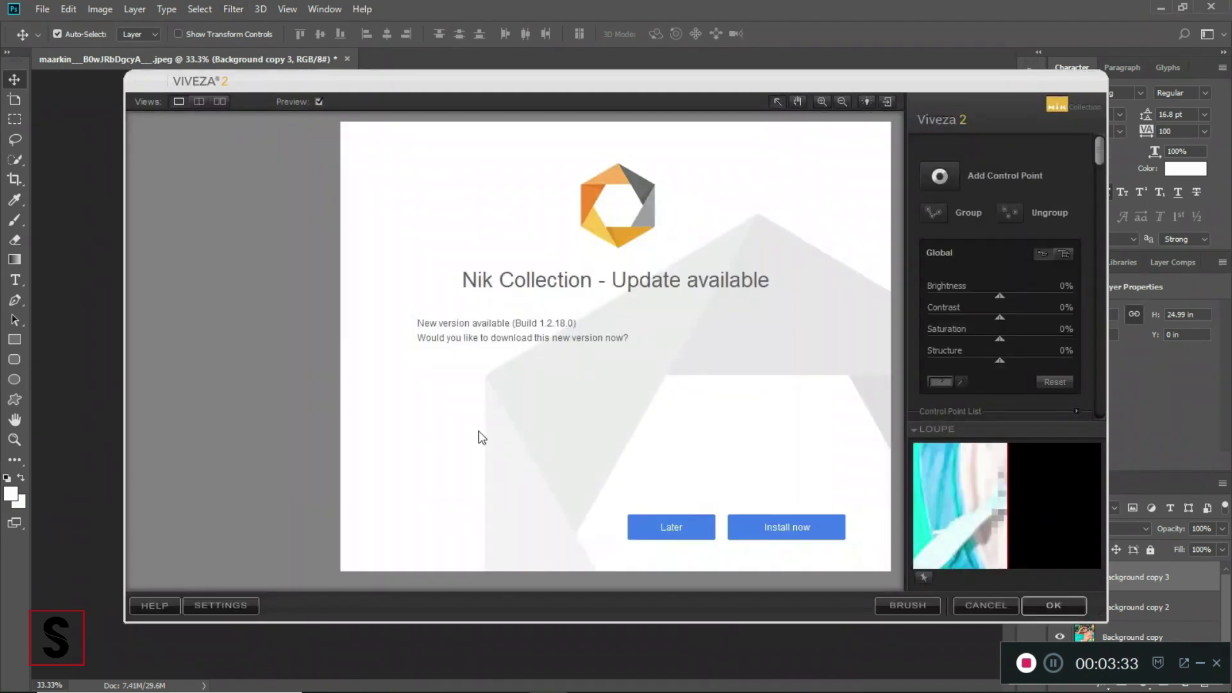
{"action": "left_click", "coordinate": [661, 526]}
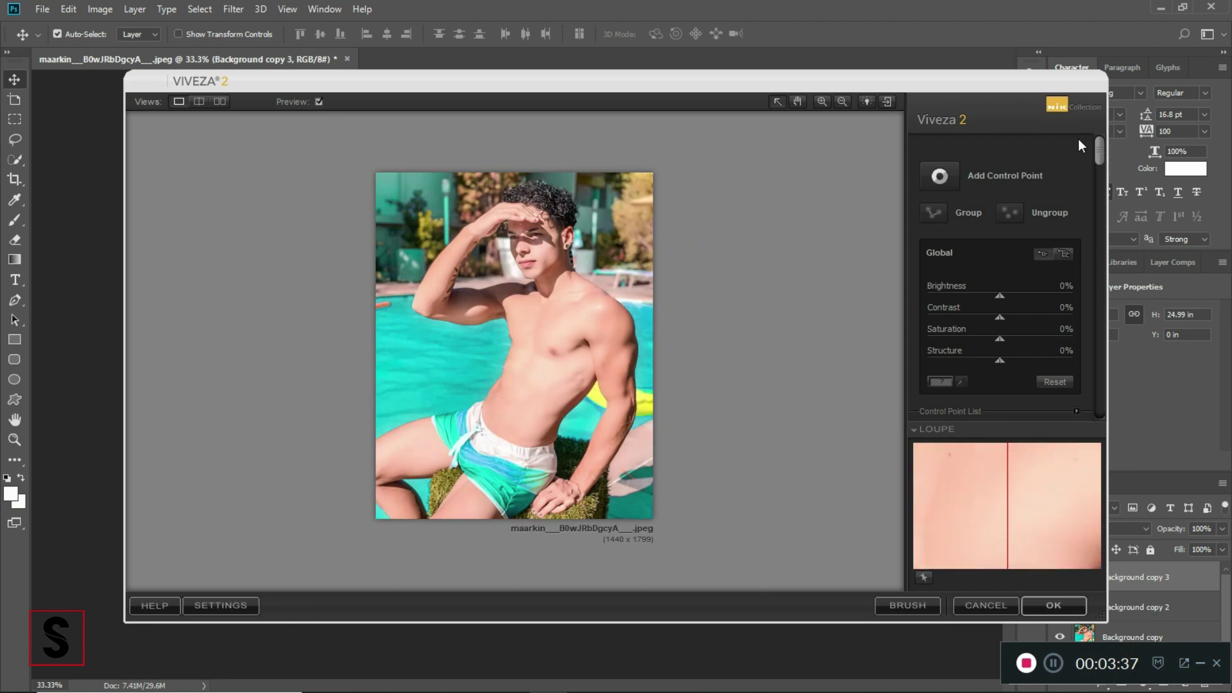
{"action": "left_click", "coordinate": [1057, 603]}
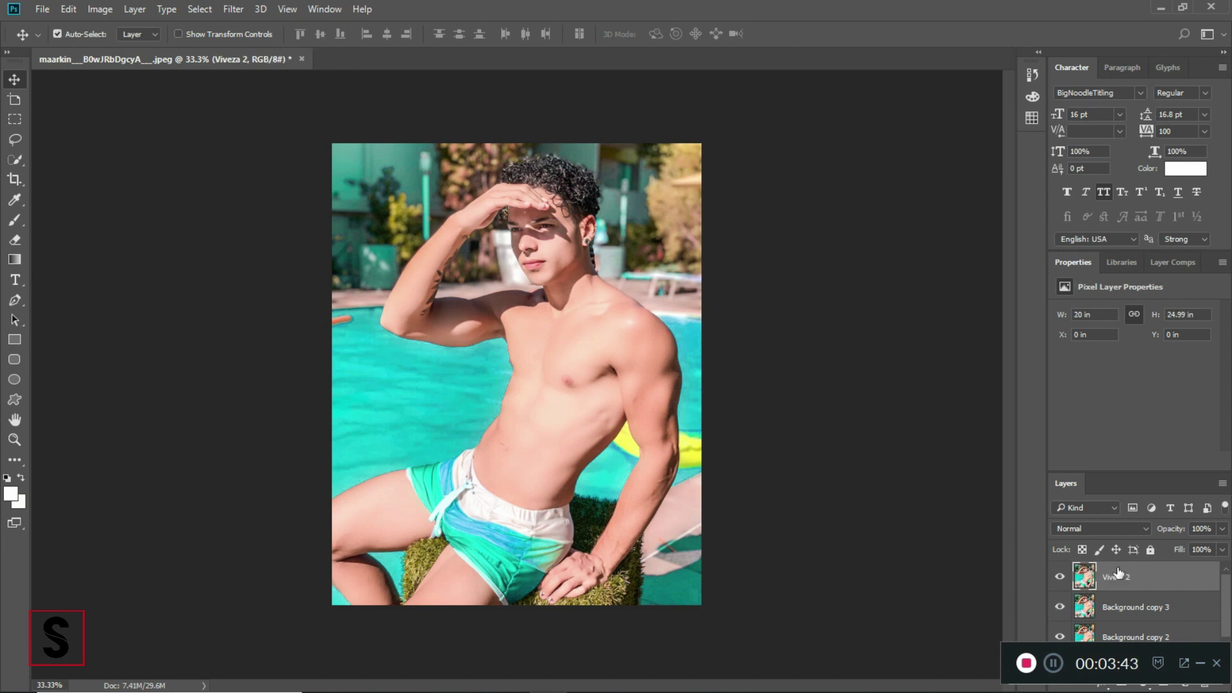
Duplicate the Viveza 2 layer into a Viveza 2 copy layer.
{"action": "right_click", "coordinate": [1117, 584]}
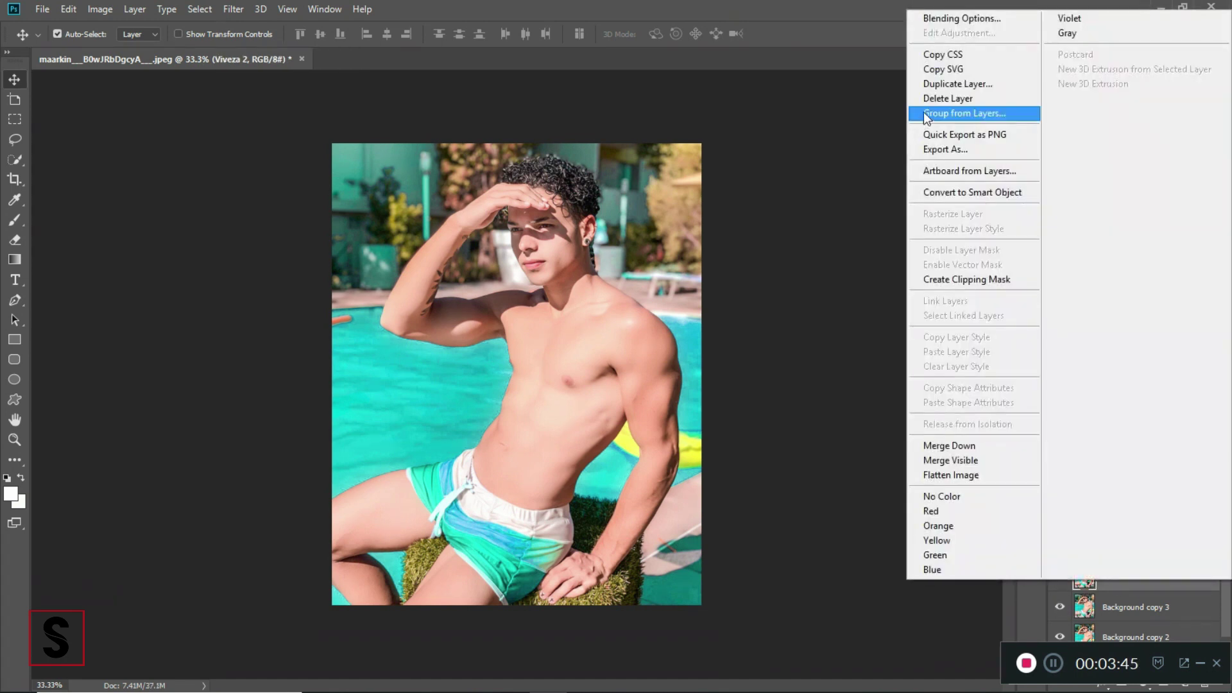
{"action": "left_click", "coordinate": [931, 84]}
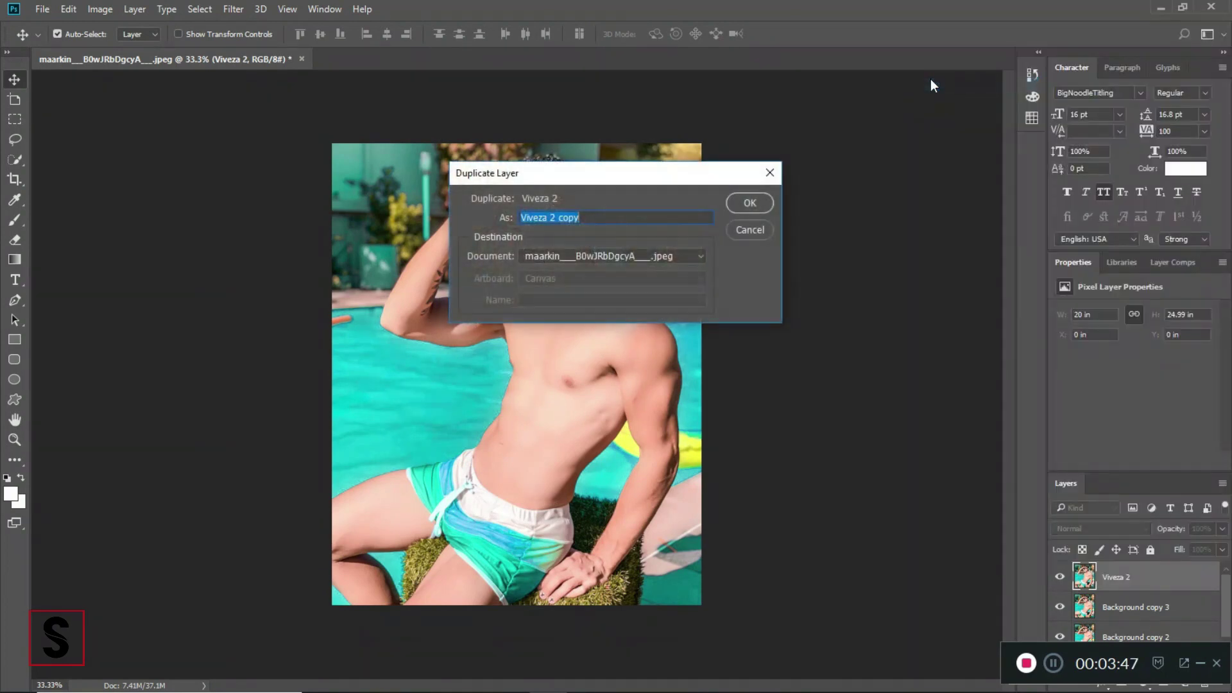
{"action": "left_click", "coordinate": [750, 204]}
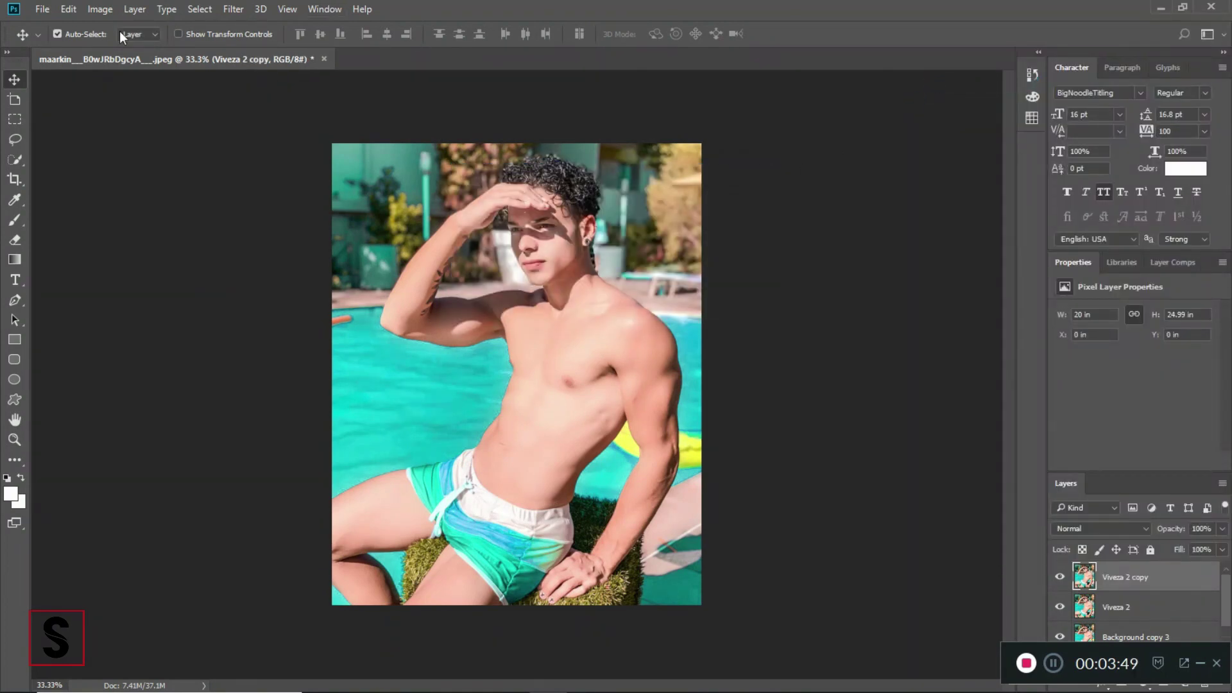
Open Color Efex Pro 4 on the Viveza 2 copy and turn off Cross Balance.
{"action": "left_click", "coordinate": [232, 10]}
{"action": "mouse_move", "coordinate": [262, 333]}
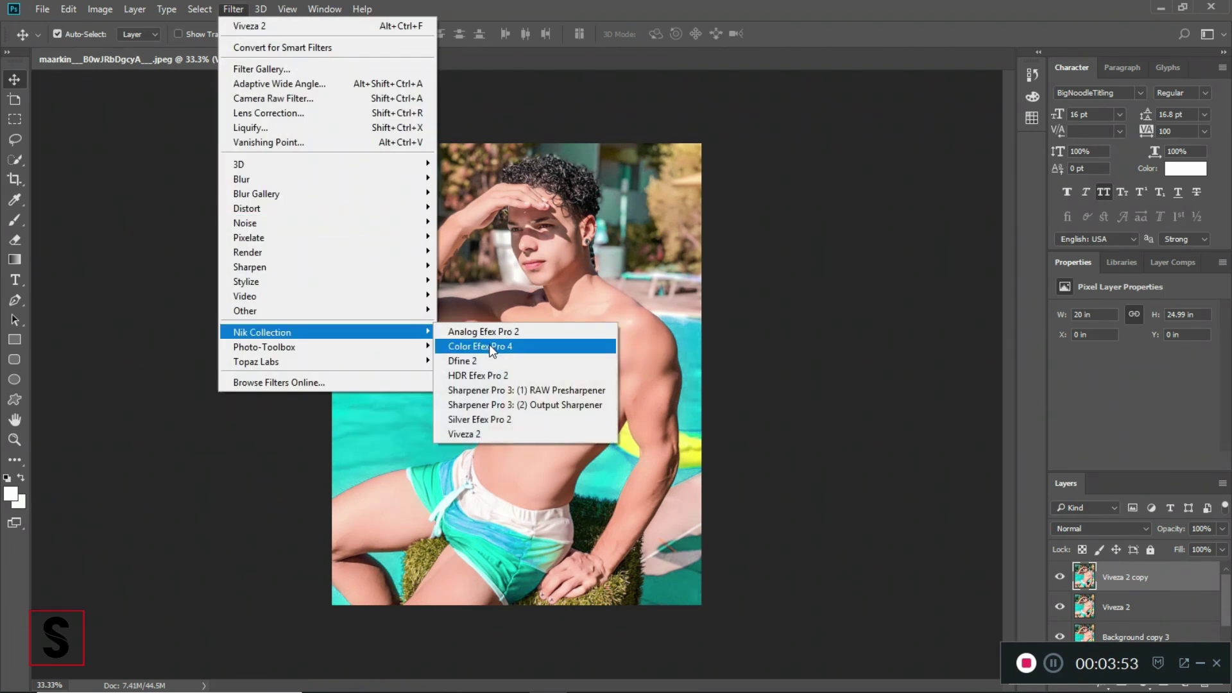
{"action": "left_click", "coordinate": [490, 347]}
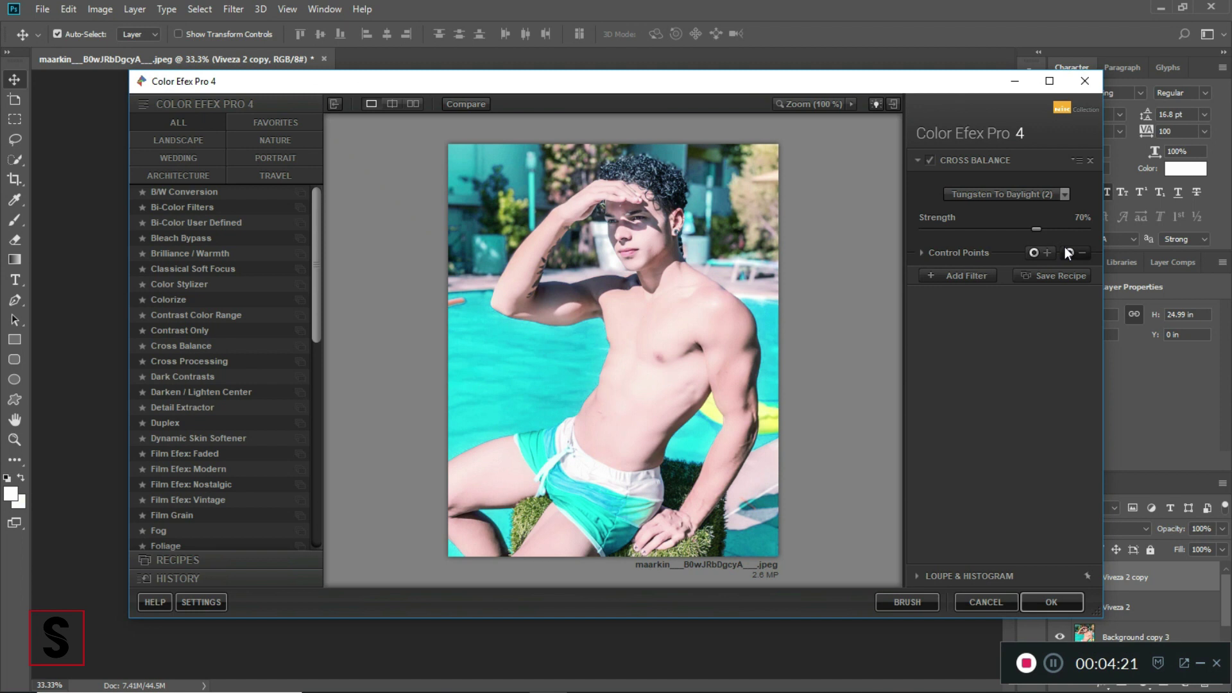
{"action": "left_click", "coordinate": [928, 160]}
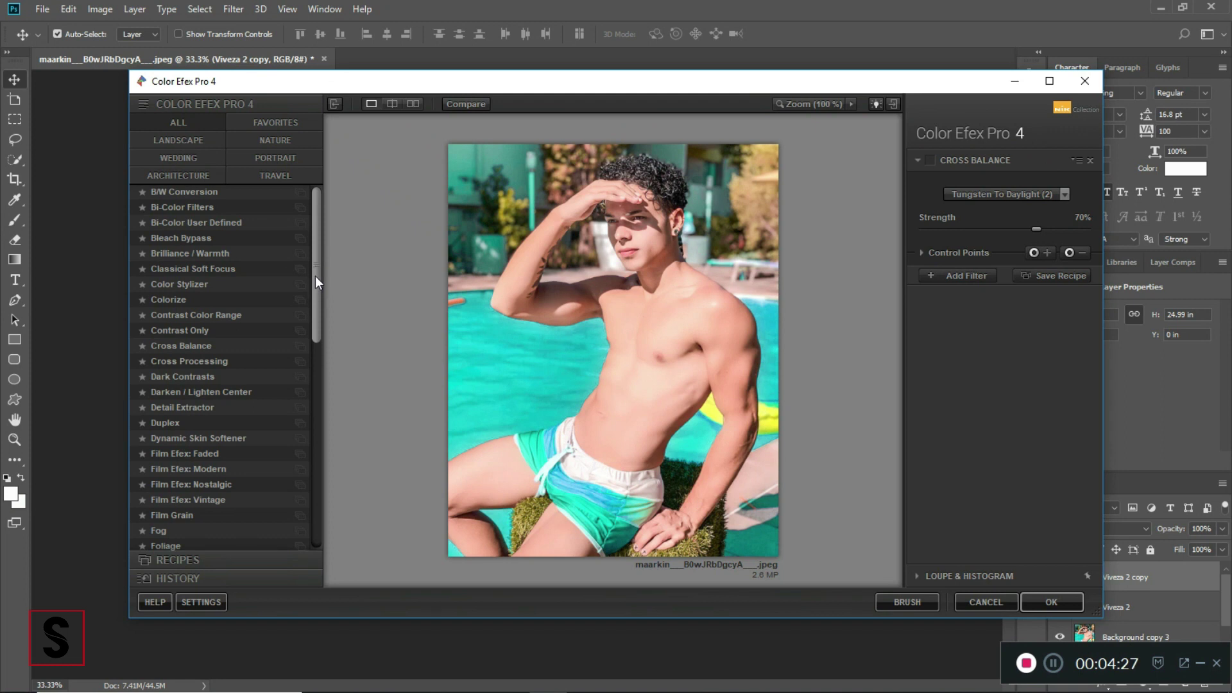
{"action": "left_click_drag", "start_coordinate": [314, 276], "coordinate": [328, 218]}
Add the Bleach Bypass filter and bring its contrast down to 20%.
{"action": "left_click", "coordinate": [199, 235]}
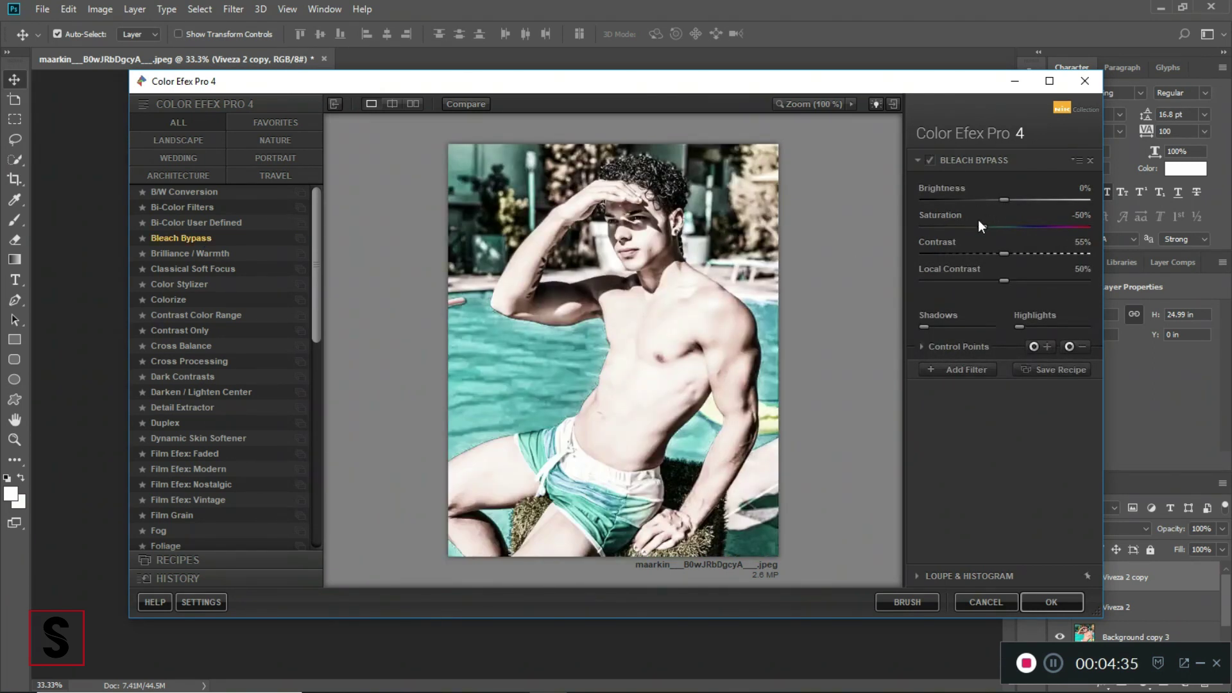
{"action": "left_click_drag", "start_coordinate": [984, 225], "coordinate": [1017, 236]}
{"action": "left_click", "coordinate": [942, 261]}
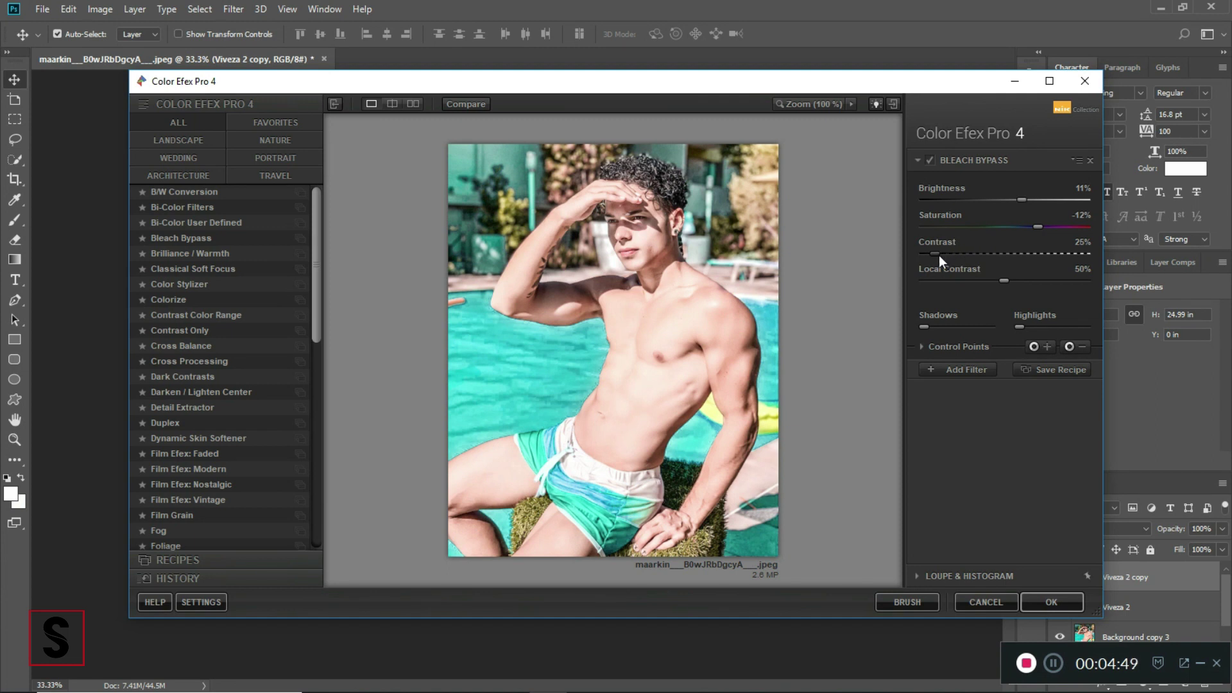
{"action": "left_click_drag", "start_coordinate": [938, 255], "coordinate": [924, 260]}
Set Bleach Bypass brightness to 6%, local contrast to 45% and saturation to -26%.
{"action": "left_click", "coordinate": [1030, 226]}
{"action": "left_click_drag", "start_coordinate": [1021, 200], "coordinate": [1015, 201]}
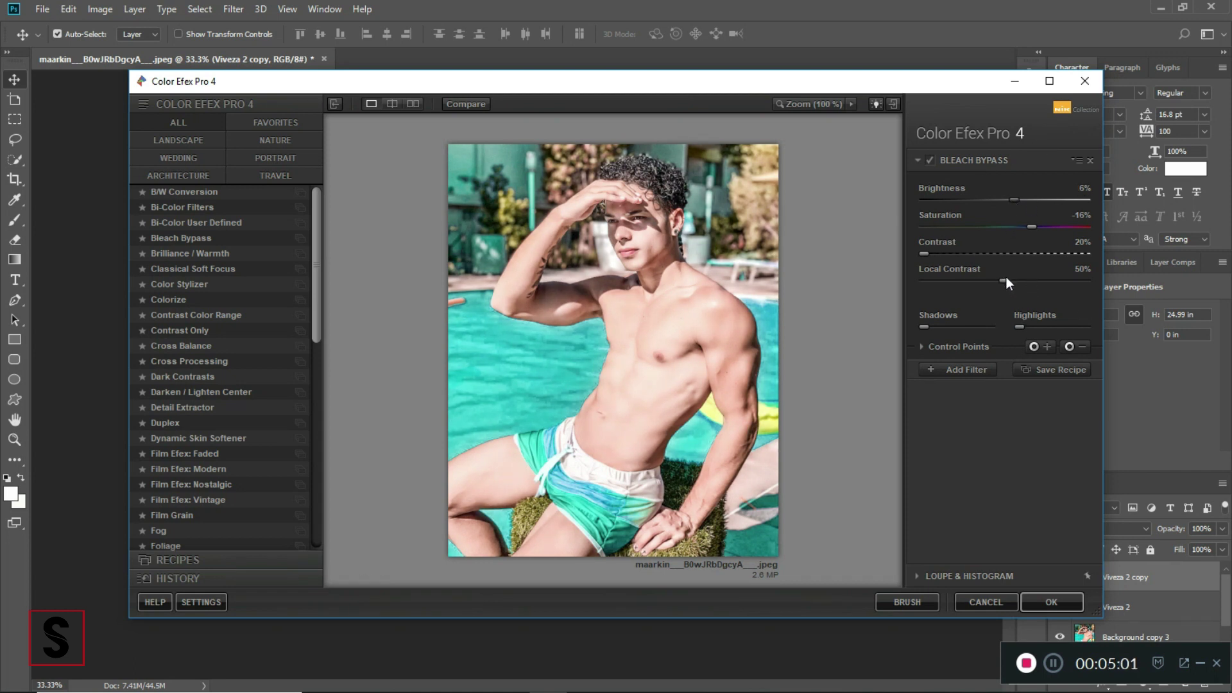
{"action": "left_click_drag", "start_coordinate": [1001, 283], "coordinate": [998, 283]}
{"action": "left_click_drag", "start_coordinate": [1029, 226], "coordinate": [1008, 239]}
{"action": "left_click_drag", "start_coordinate": [1007, 229], "coordinate": [1021, 234]}
Add a second filter slot holding Tonal Contrast, replacing an initial Vignette Filter pick.
{"action": "left_click", "coordinate": [966, 368]}
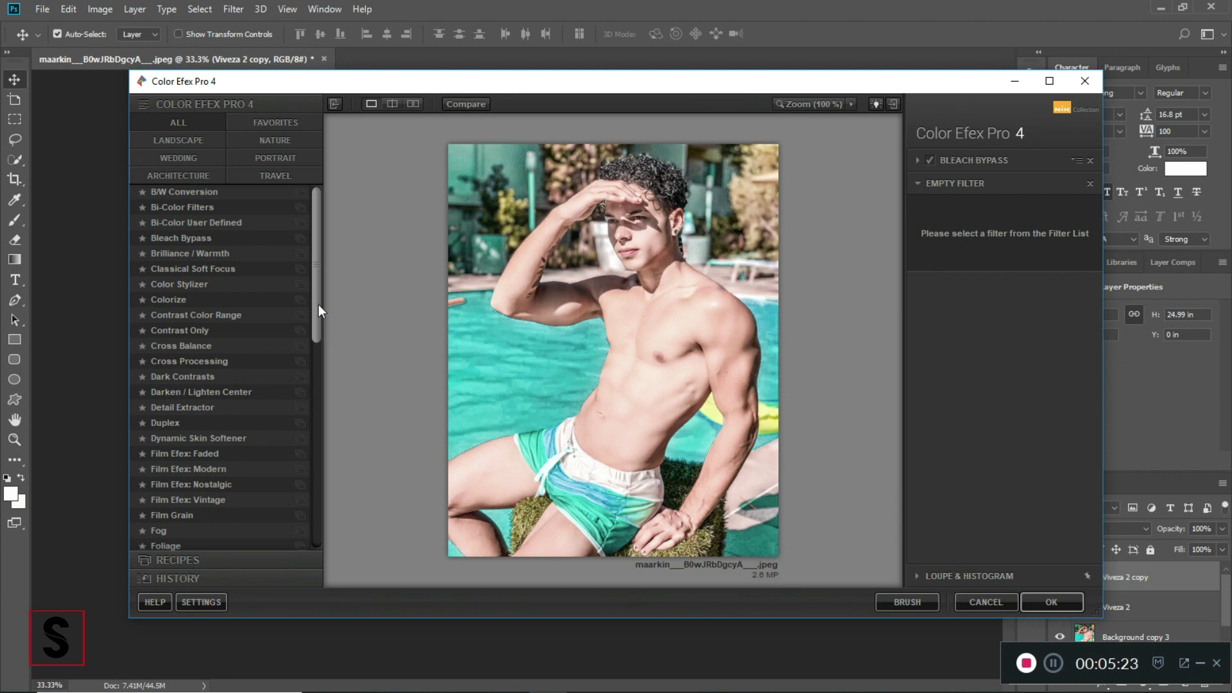
{"action": "left_click_drag", "start_coordinate": [318, 304], "coordinate": [345, 526]}
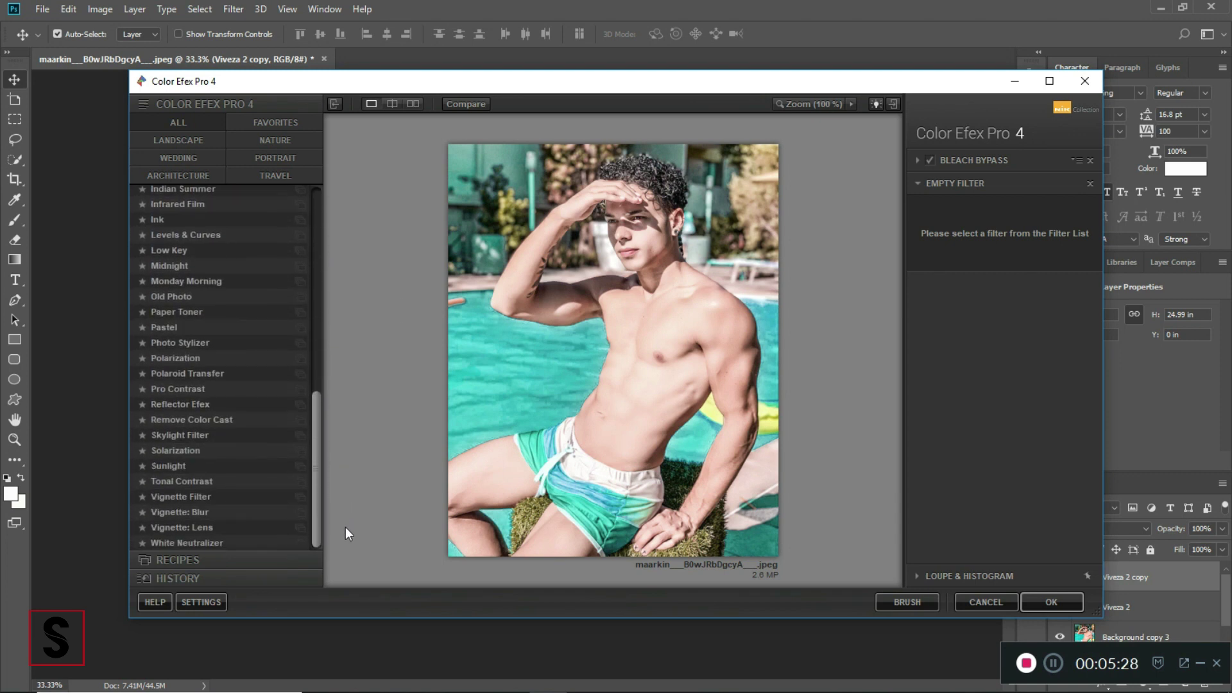
{"action": "left_click", "coordinate": [216, 495]}
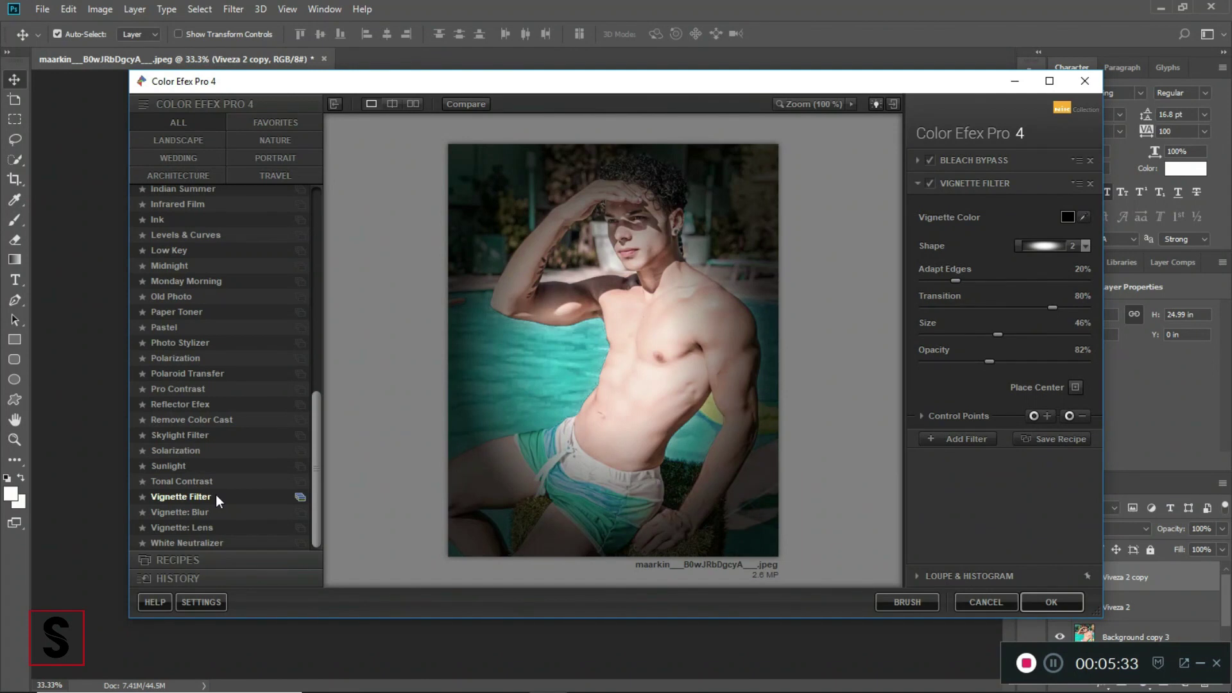
{"action": "left_click", "coordinate": [215, 481]}
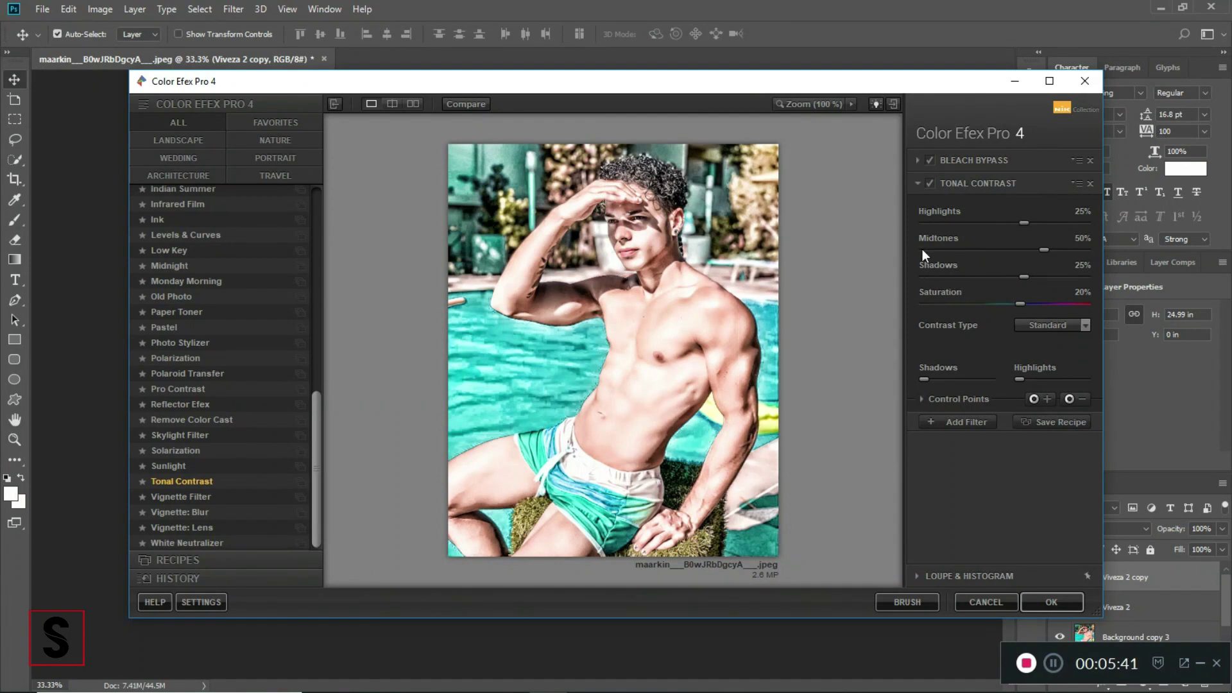
Rough in the Tonal Contrast midtones, highlights and saturation sliders, desaturating slightly.
{"action": "left_click", "coordinate": [950, 250]}
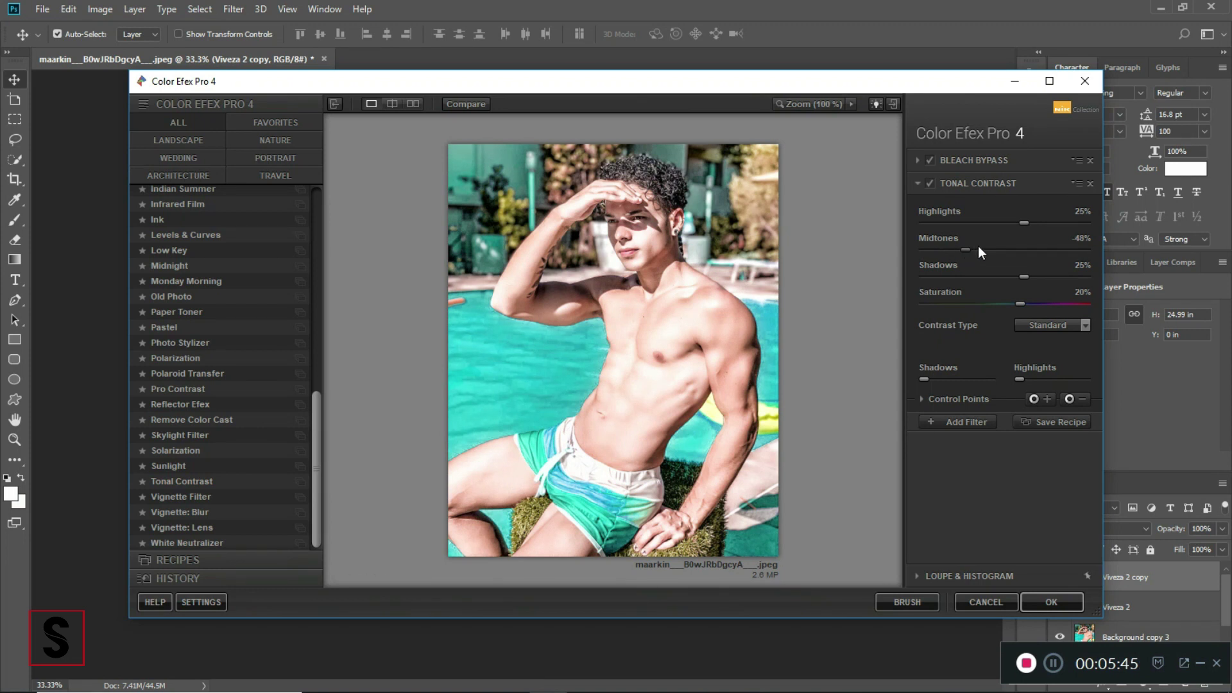
{"action": "left_click_drag", "start_coordinate": [986, 249], "coordinate": [1008, 249]}
{"action": "left_click", "coordinate": [1011, 250]}
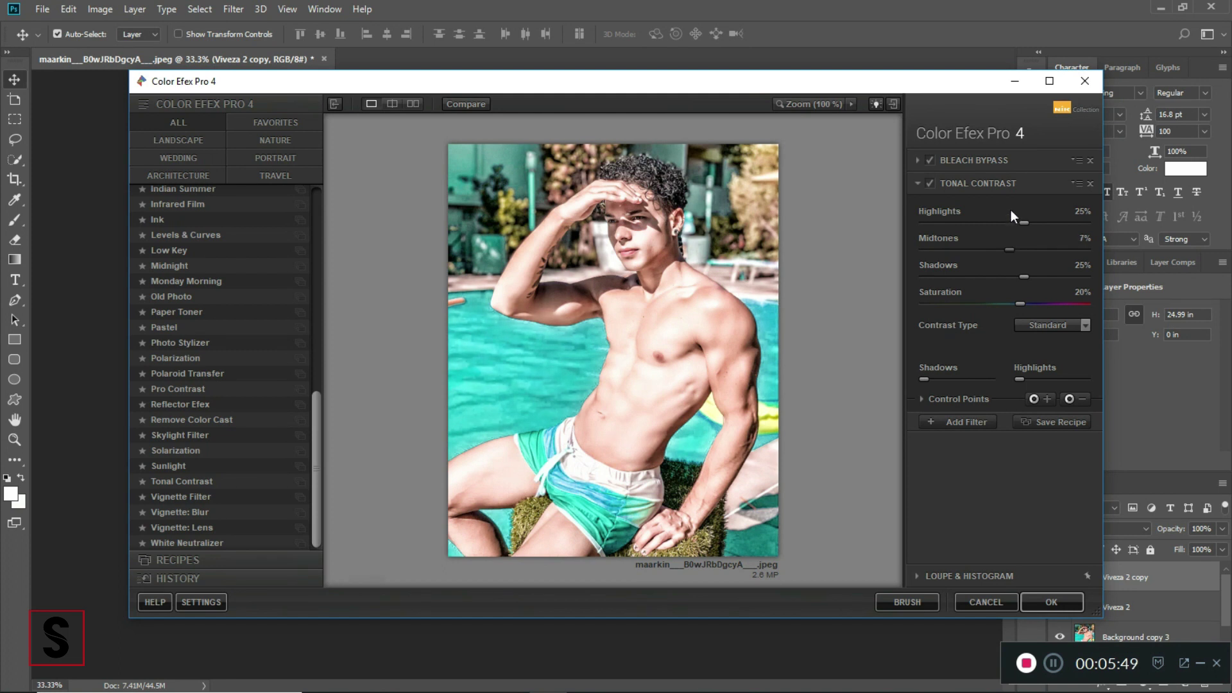
{"action": "left_click", "coordinate": [999, 221]}
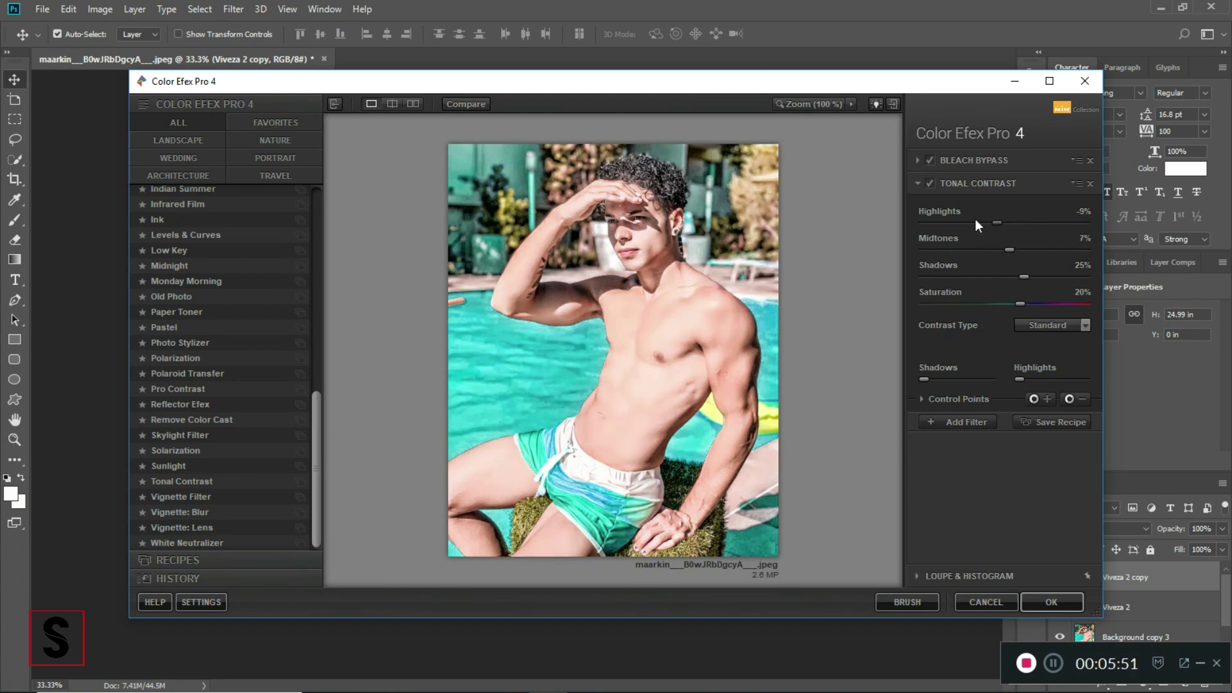
{"action": "left_click", "coordinate": [975, 219]}
{"action": "left_click", "coordinate": [984, 303]}
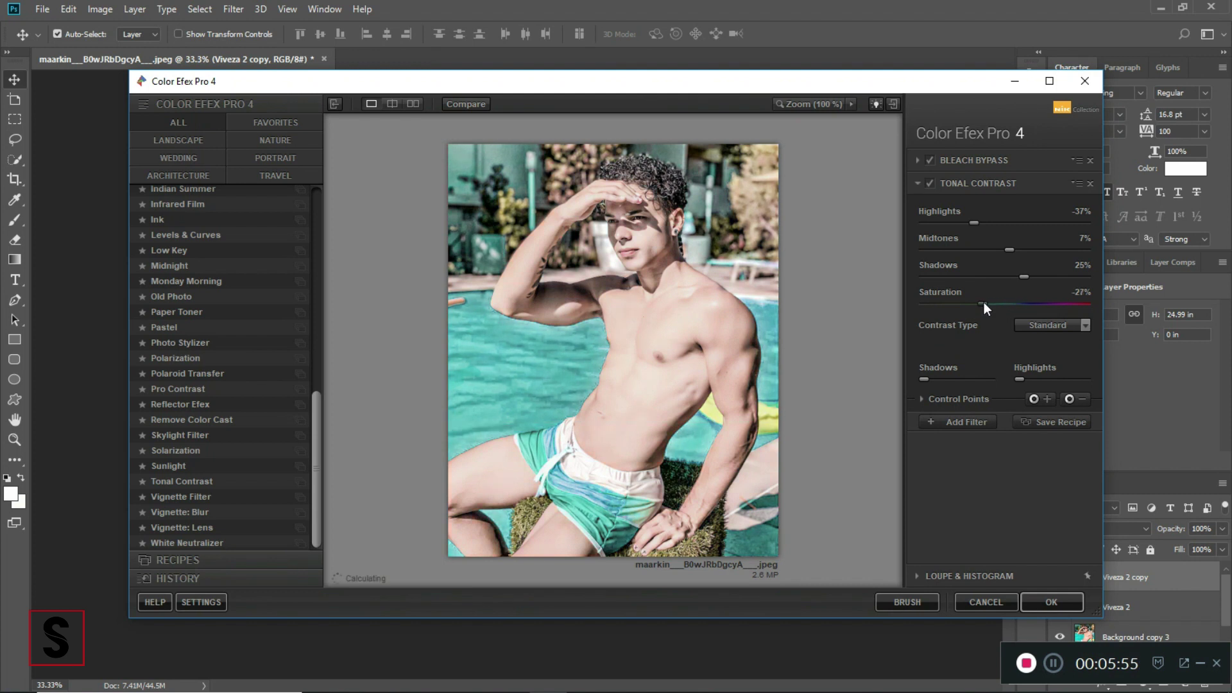
{"action": "left_click", "coordinate": [991, 303]}
{"action": "left_click", "coordinate": [996, 303]}
Fine-tune Tonal Contrast to 16% highlights, -2% midtones and -7% saturation.
{"action": "left_click", "coordinate": [995, 221]}
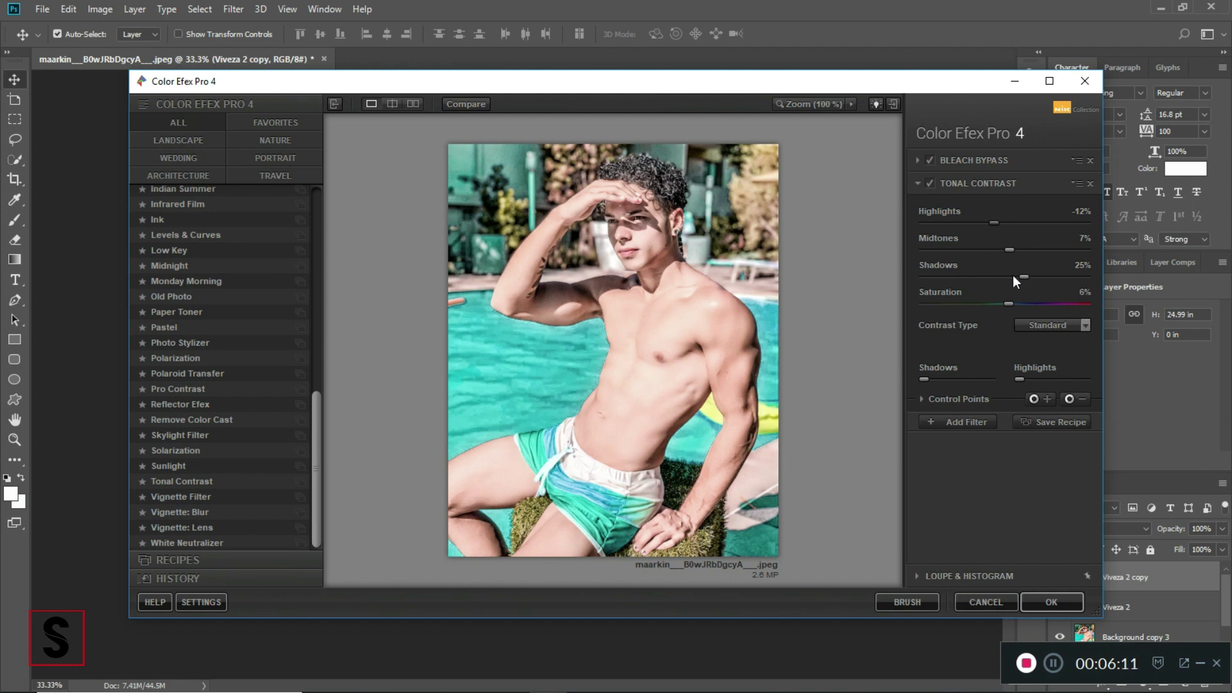
{"action": "mouse_move", "coordinate": [1025, 248]}
{"action": "left_mouse_down"}
{"action": "mouse_move", "coordinate": [987, 249]}
{"action": "mouse_move", "coordinate": [1019, 222]}
{"action": "left_mouse_up"}
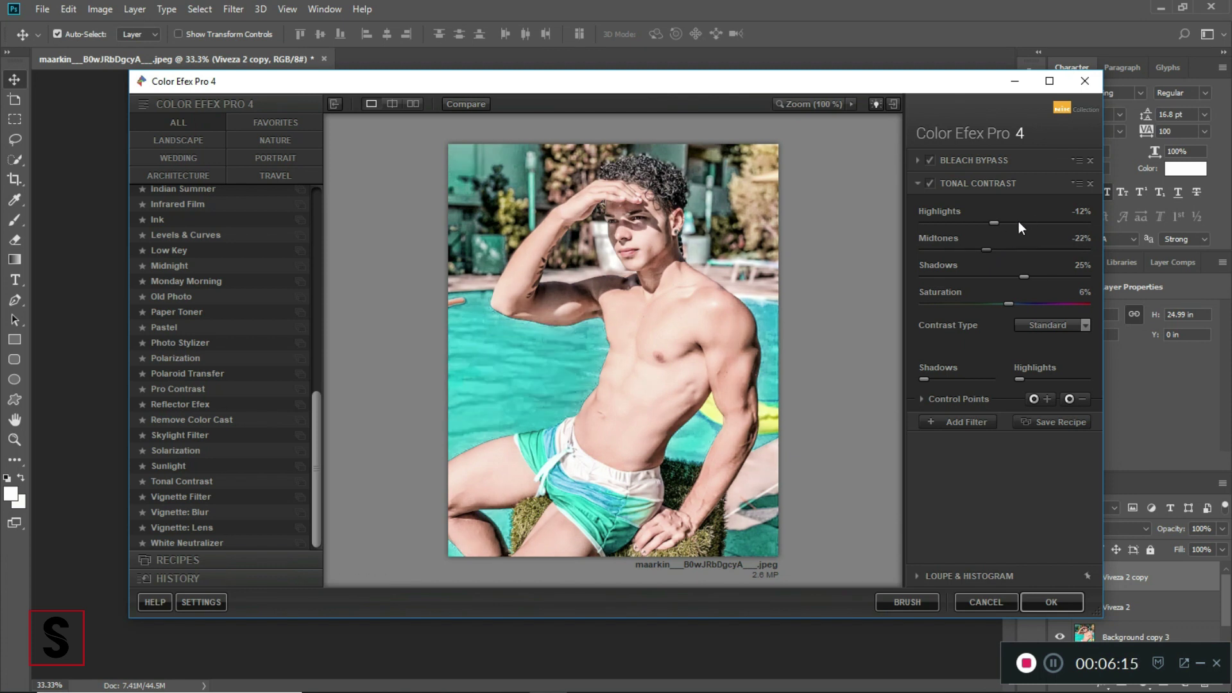
{"action": "left_click", "coordinate": [1011, 249]}
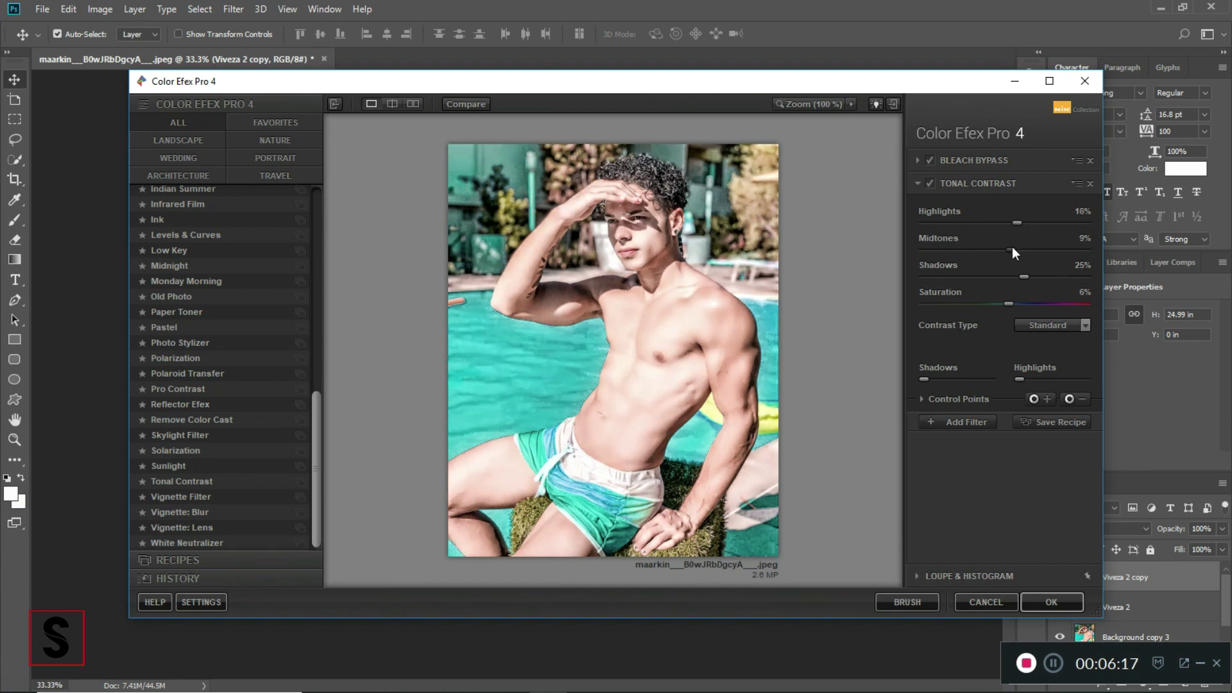
{"action": "scroll", "coordinate": [1023, 249], "scroll_direction": "up", "scroll_amount": 5}
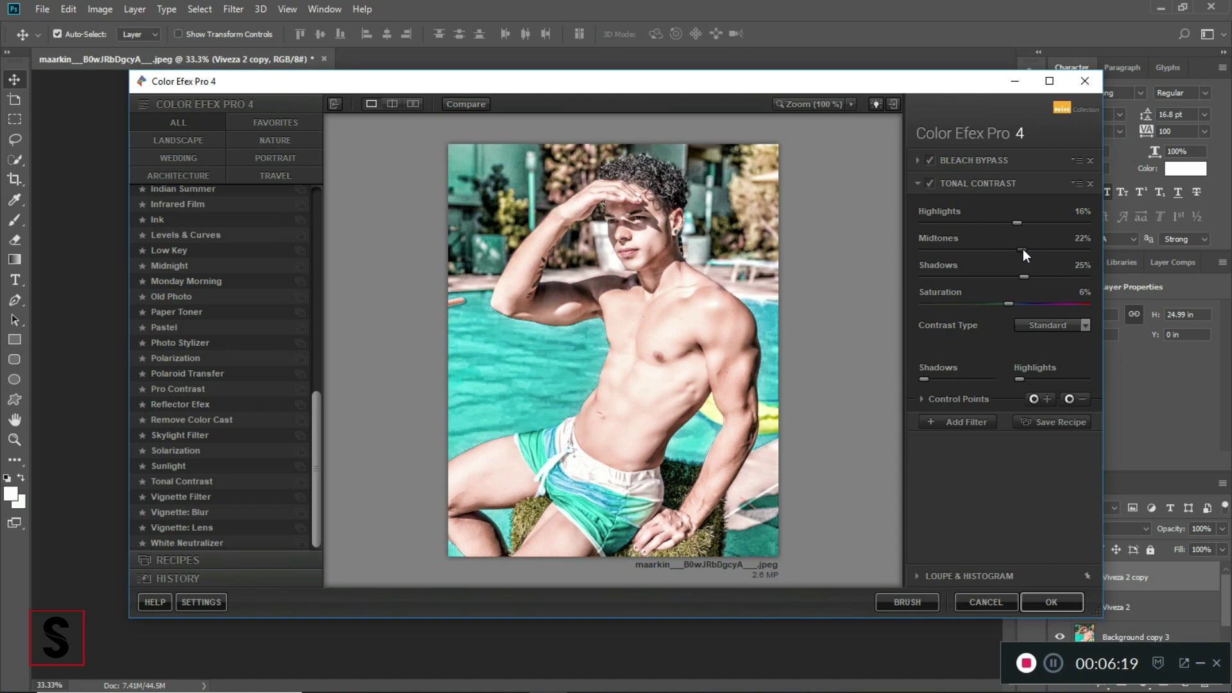
{"action": "scroll", "coordinate": [1026, 249], "scroll_direction": "down", "scroll_amount": 3}
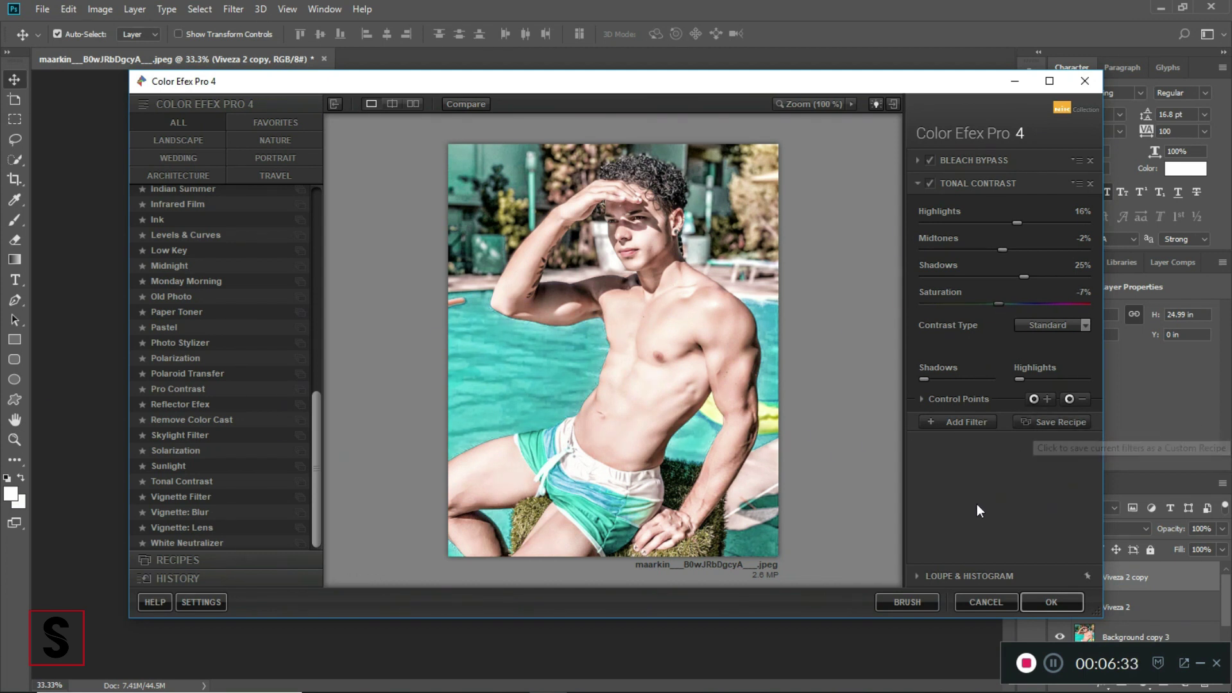
Add a third filter slot holding Vignette Filter instead of Vignette: Blur.
{"action": "left_click", "coordinate": [957, 423]}
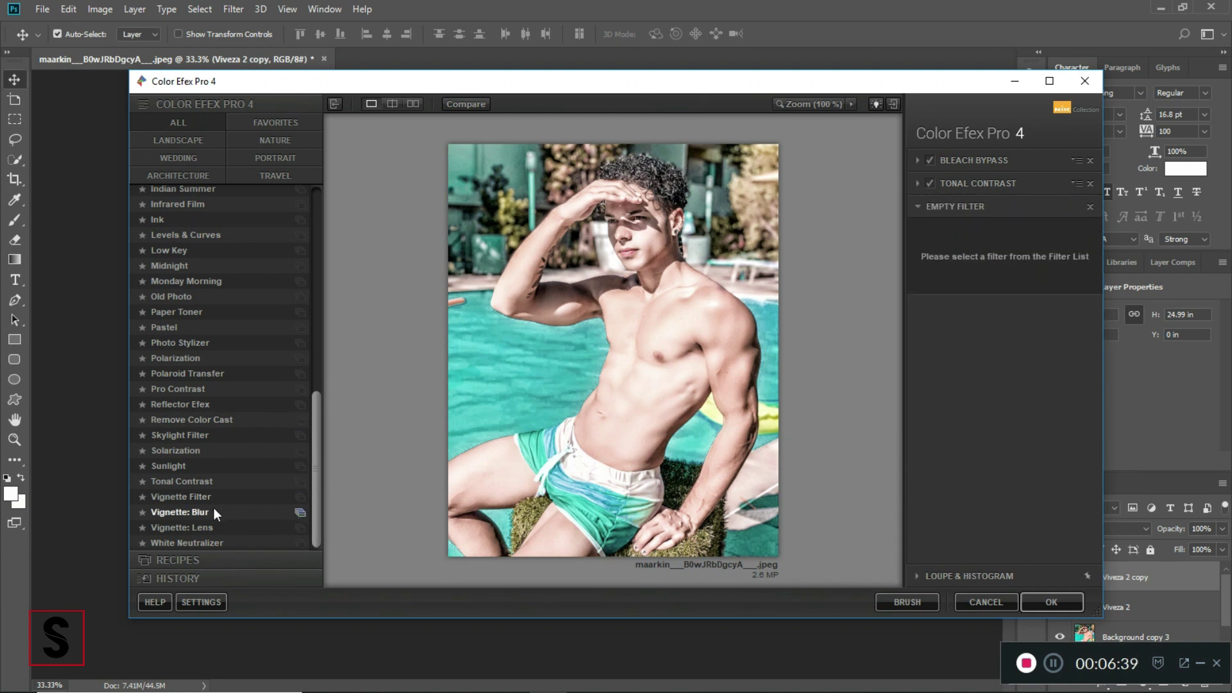
{"action": "left_click", "coordinate": [179, 512]}
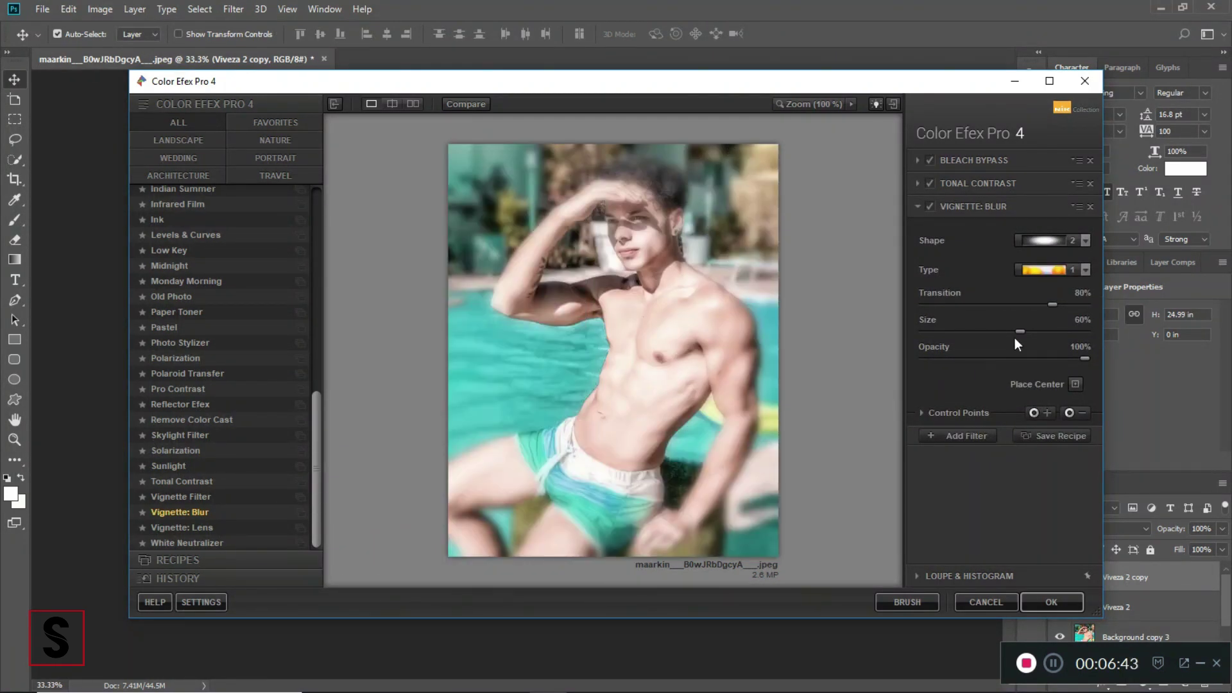
{"action": "left_click", "coordinate": [252, 495]}
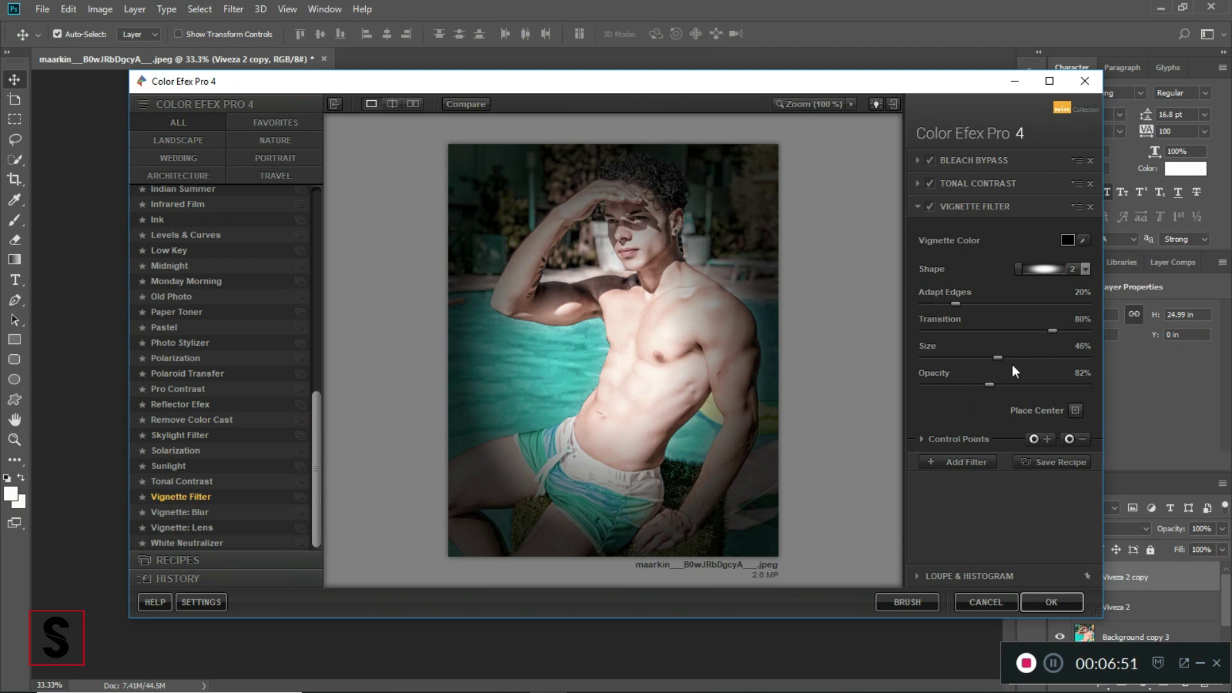
Set the vignette to 100% transition, 17% size and 11% opacity, then apply to Photoshop.
{"action": "left_click_drag", "start_coordinate": [990, 383], "coordinate": [906, 378]}
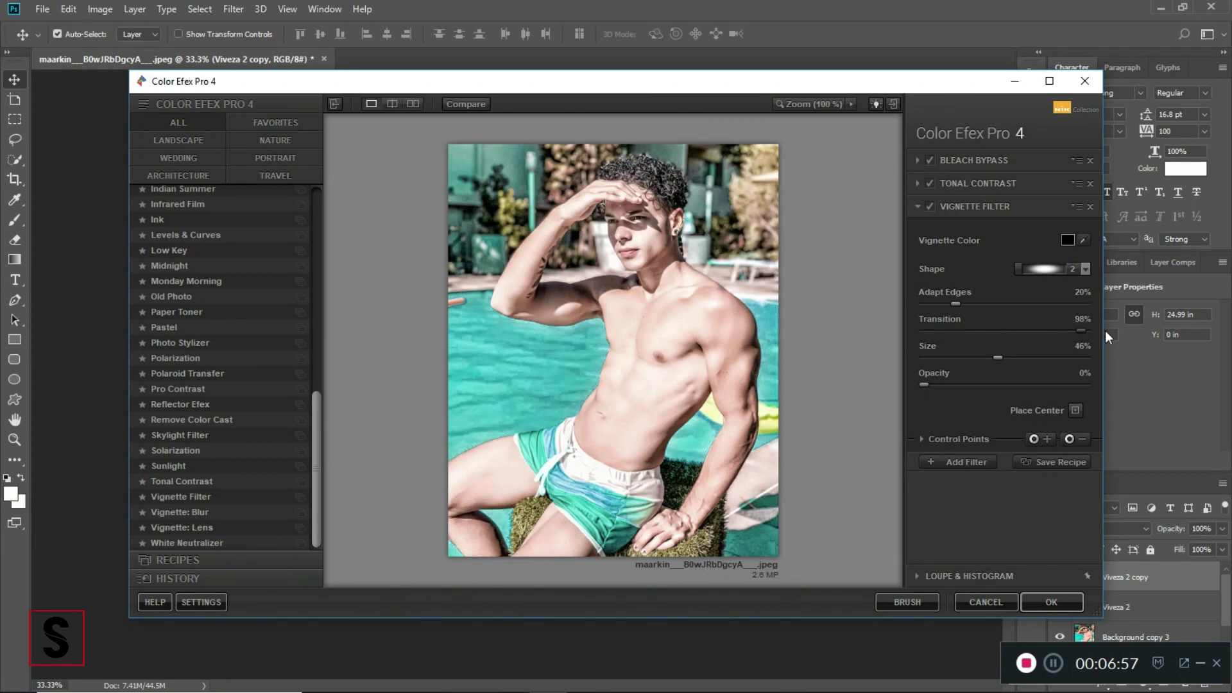
{"action": "left_click_drag", "start_coordinate": [1104, 330], "coordinate": [1106, 329]}
{"action": "left_click_drag", "start_coordinate": [964, 368], "coordinate": [951, 367]}
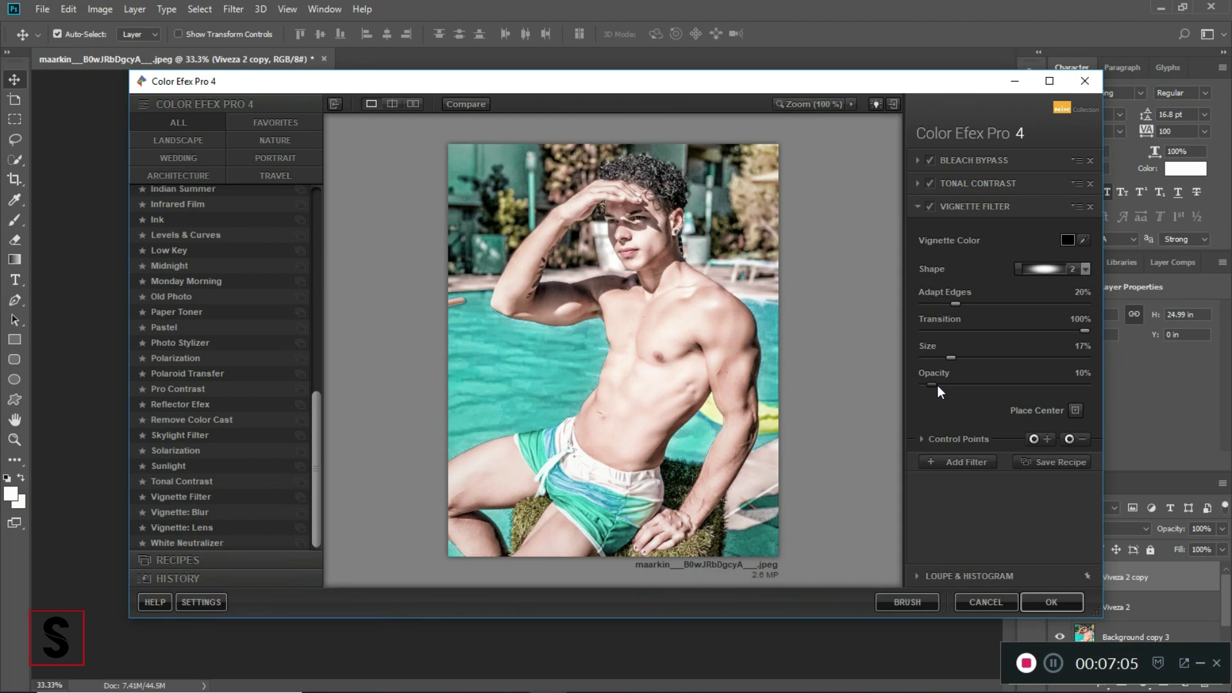
{"action": "left_click_drag", "start_coordinate": [937, 385], "coordinate": [964, 385]}
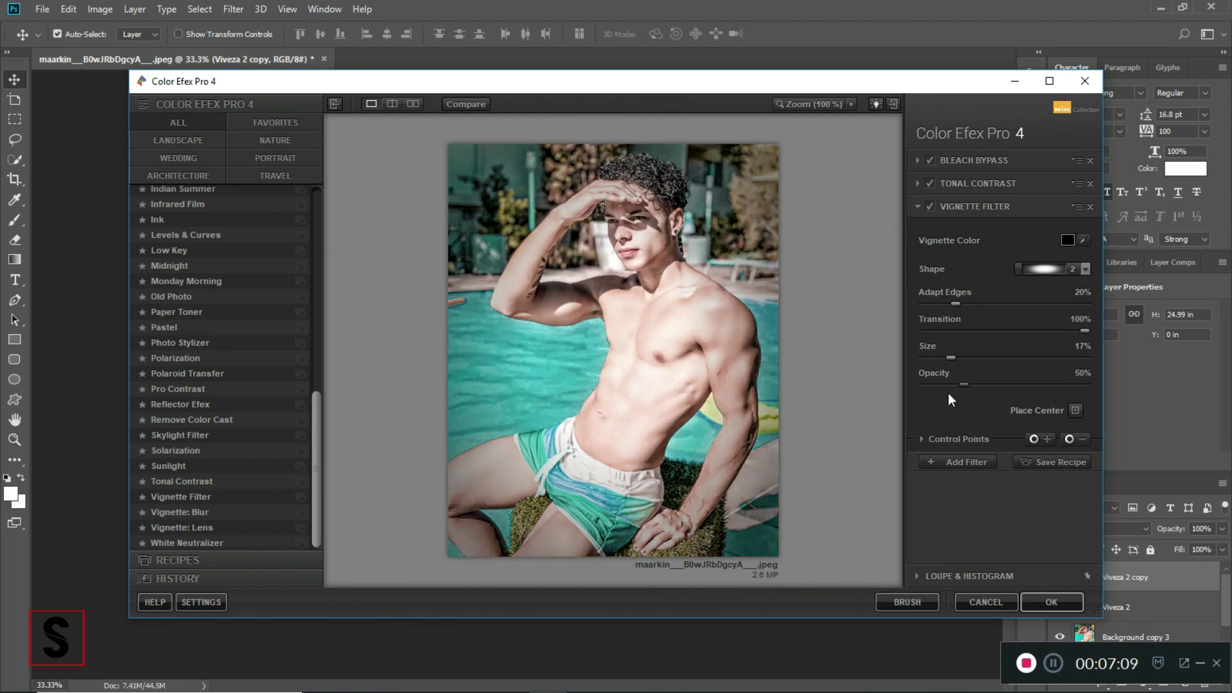
{"action": "left_click", "coordinate": [933, 383]}
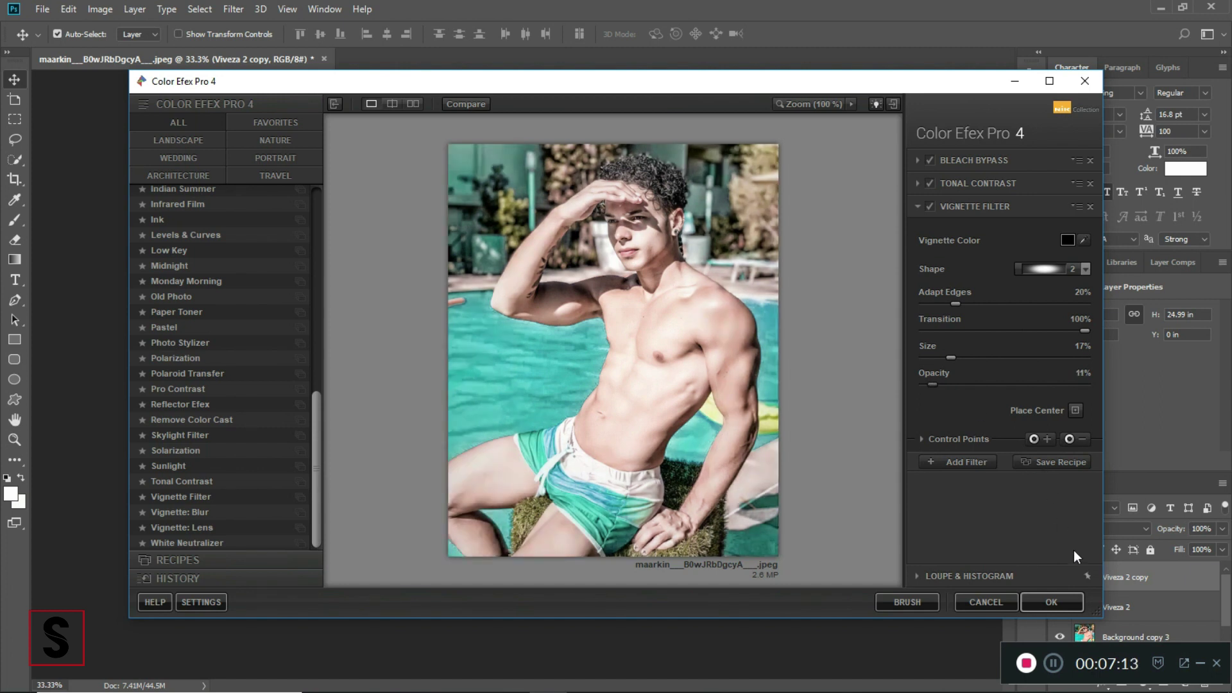
{"action": "left_click", "coordinate": [1051, 601]}
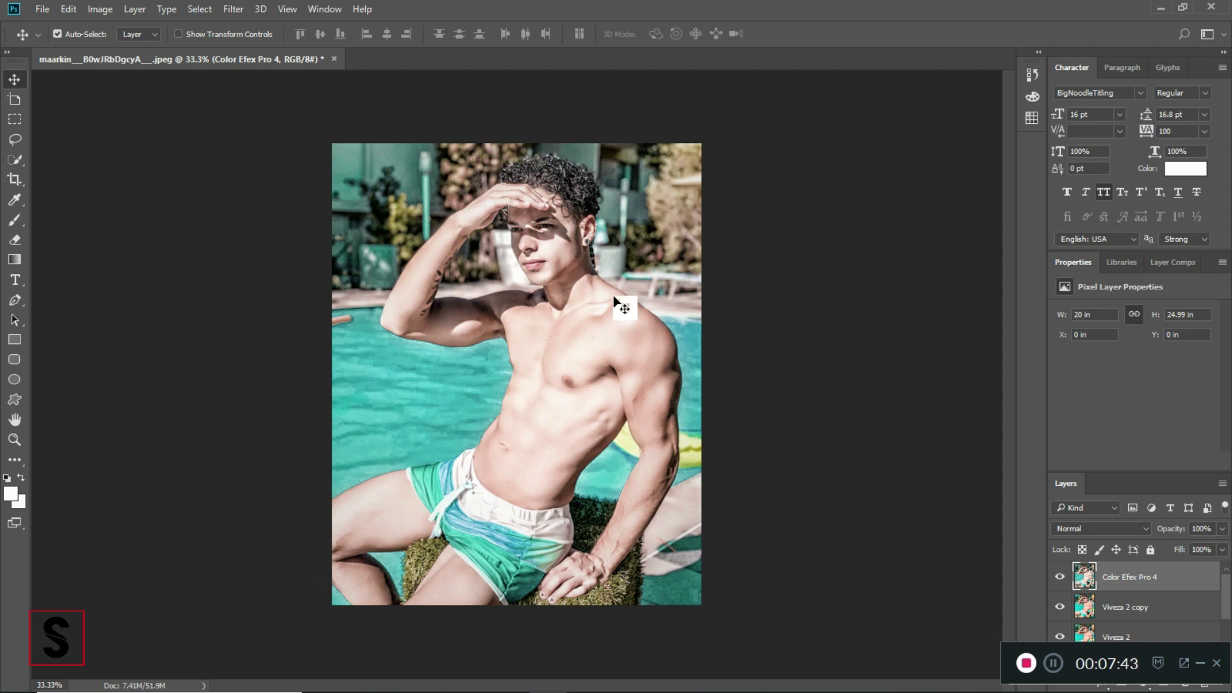
Duplicate the Color Efex Pro 4 layer into a Color Efex Pro 4 copy layer.
{"action": "left_click", "coordinate": [233, 9]}
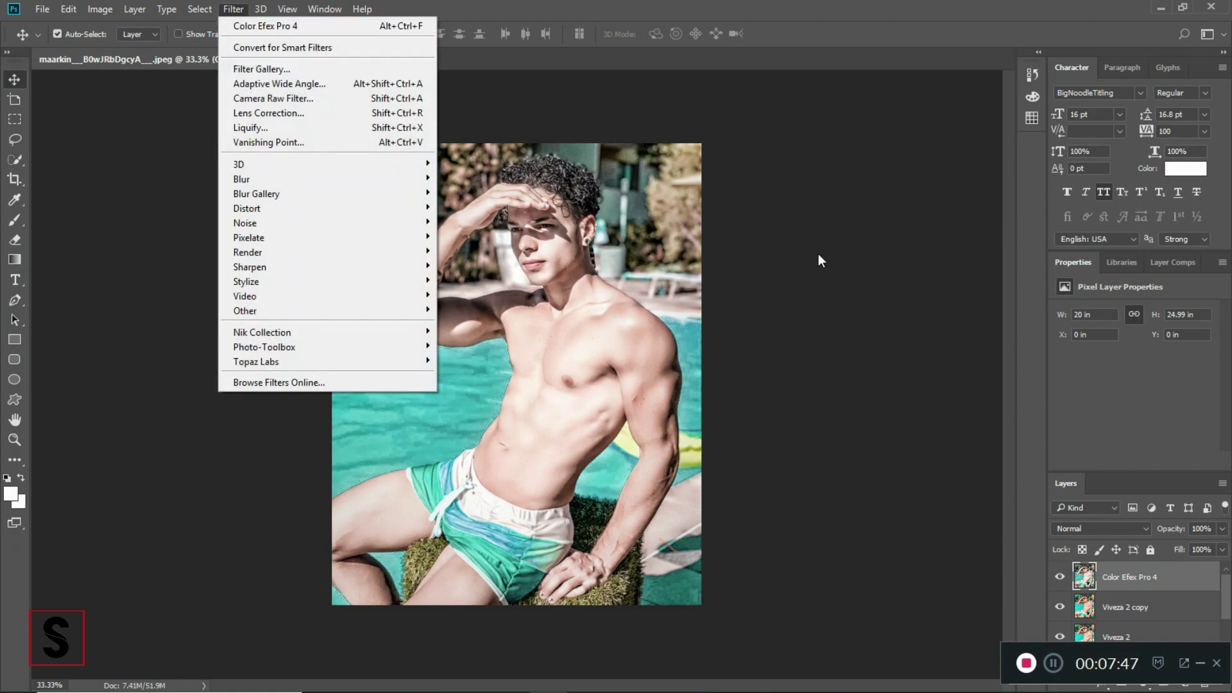
{"action": "right_click", "coordinate": [1086, 581]}
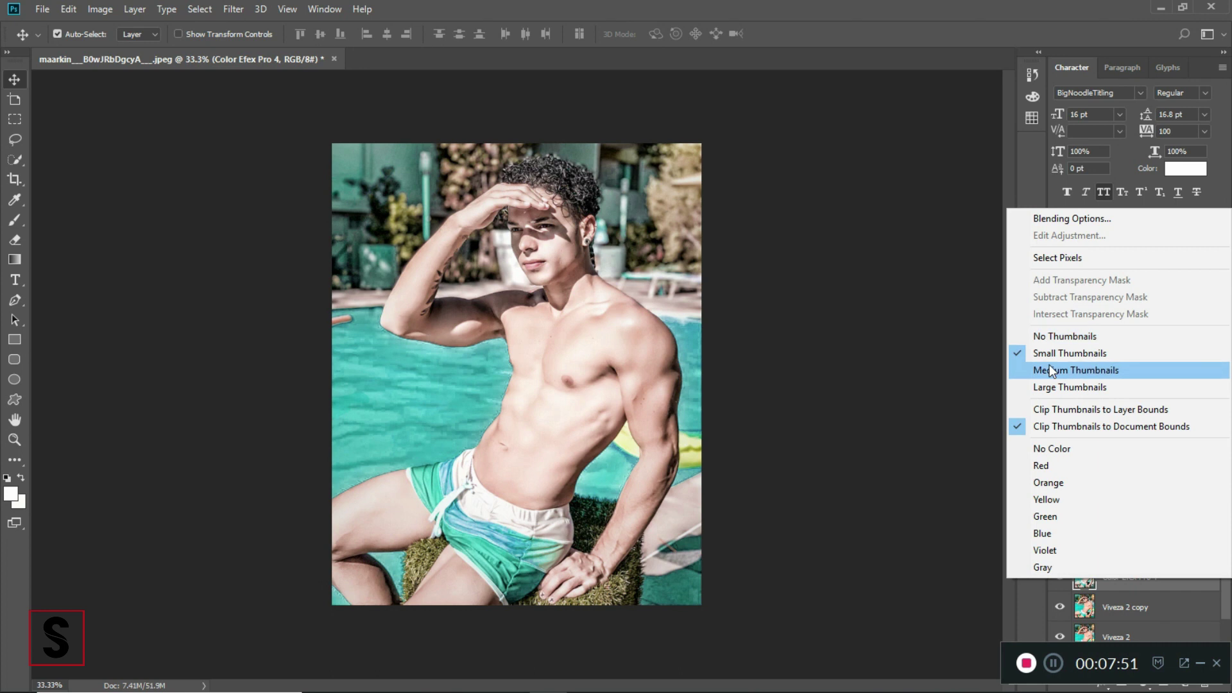
{"action": "left_click", "coordinate": [899, 414]}
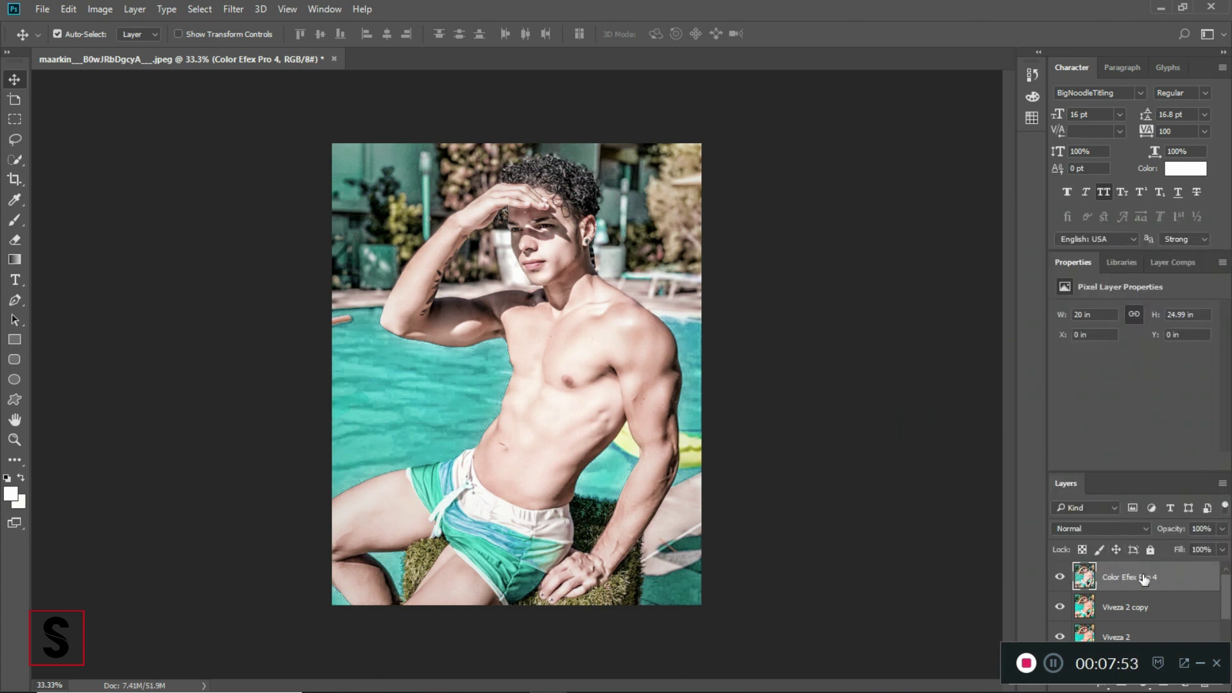
{"action": "right_click", "coordinate": [1144, 580]}
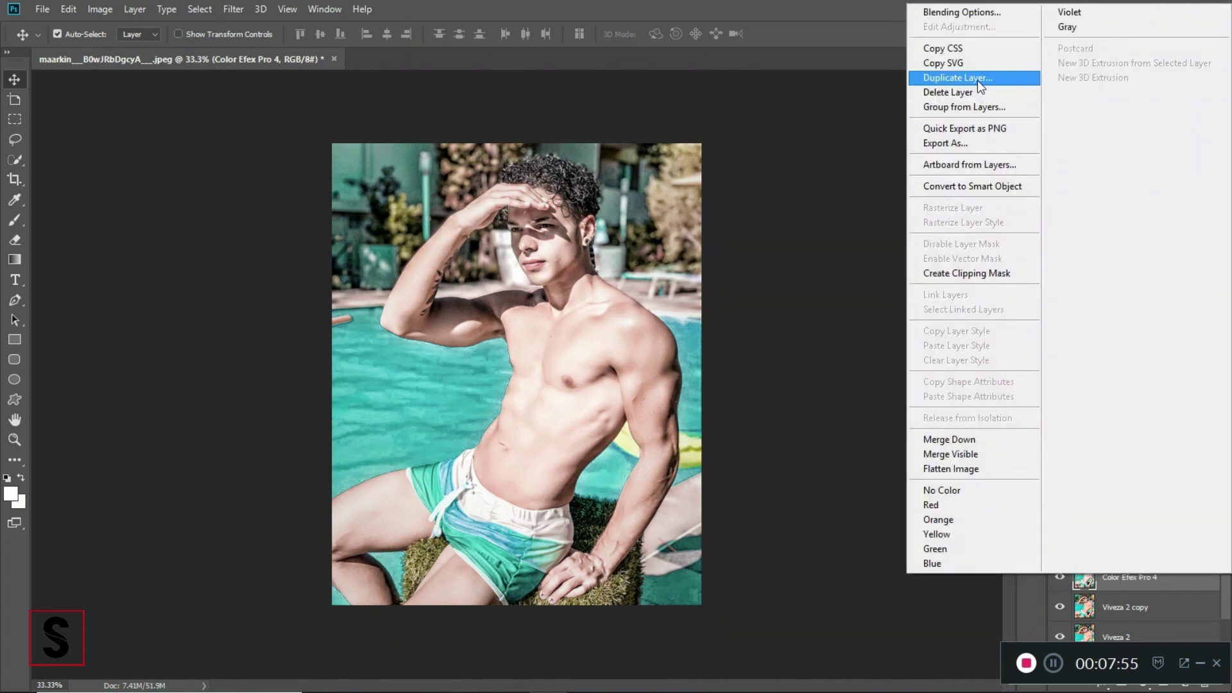
{"action": "left_click", "coordinate": [977, 78]}
{"action": "left_click", "coordinate": [750, 203]}
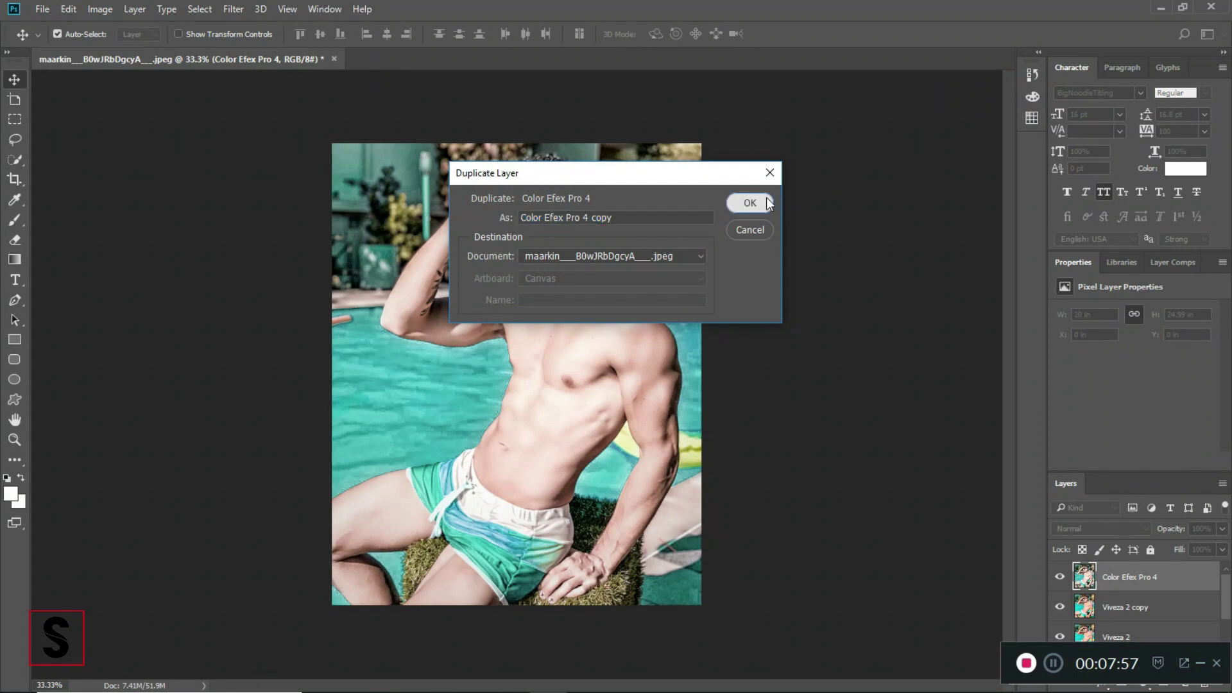
{"action": "left_click", "coordinate": [235, 9]}
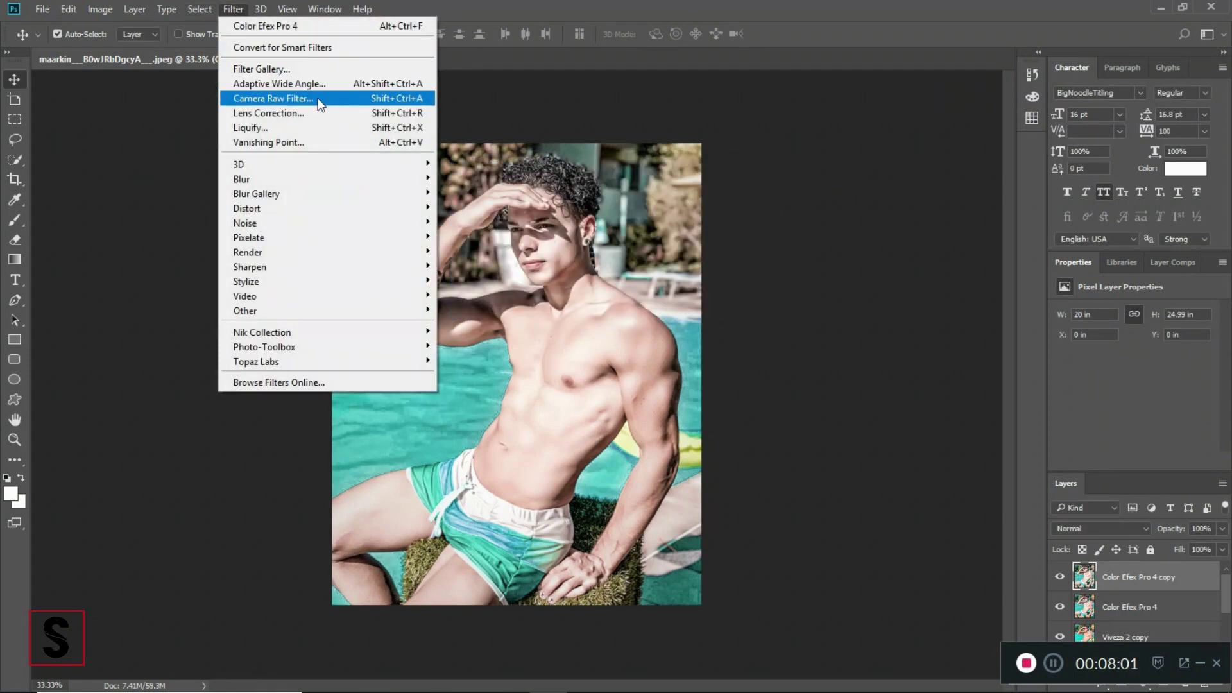
In Camera Raw Filter, set Shadows +14, Highlights +11, Whites +9 and Blacks +11.
{"action": "left_click", "coordinate": [319, 100]}
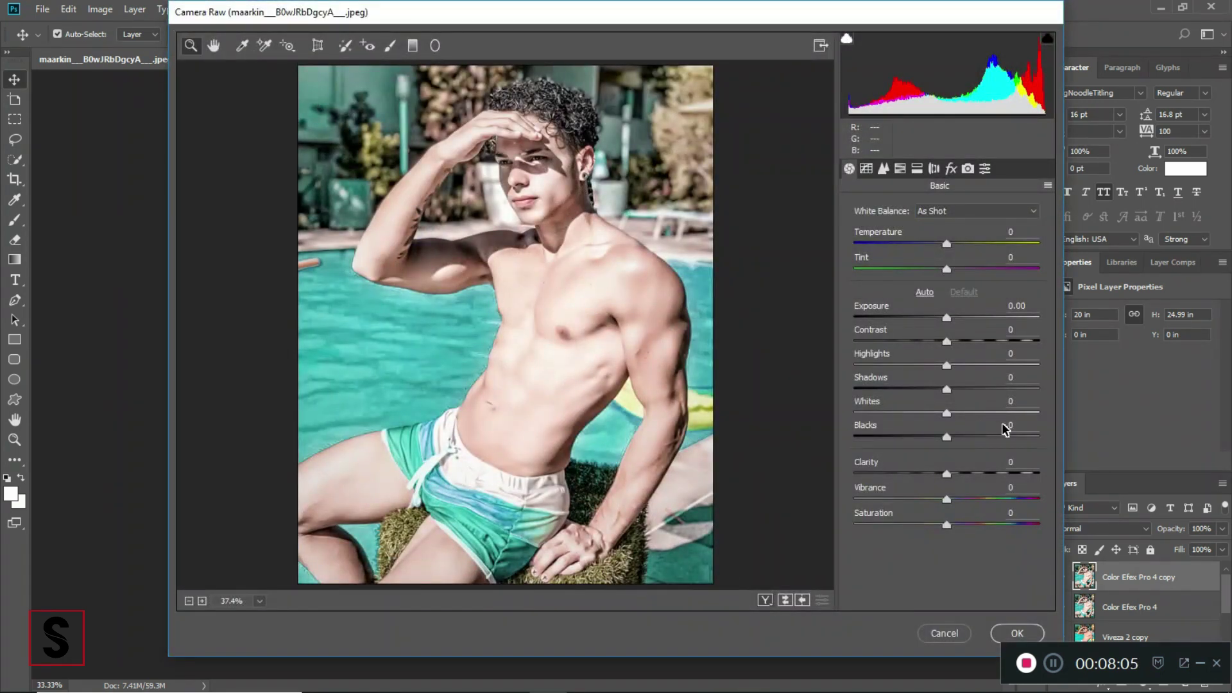
{"action": "left_click", "coordinate": [959, 388]}
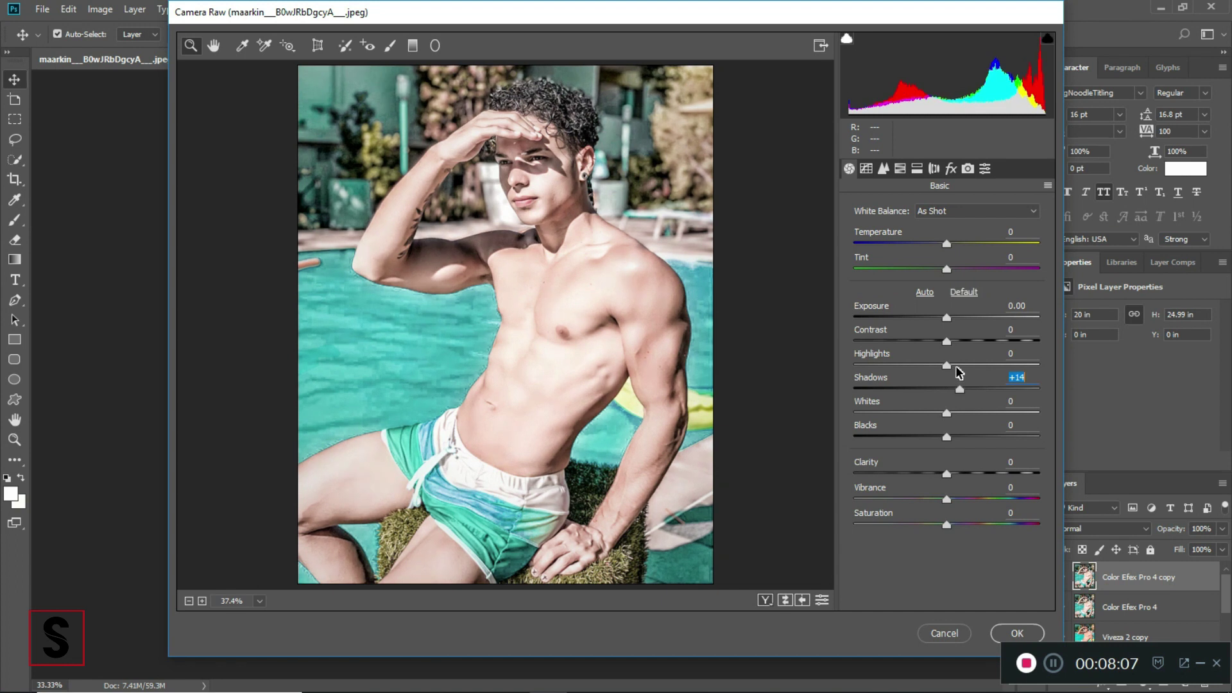
{"action": "left_click", "coordinate": [957, 365]}
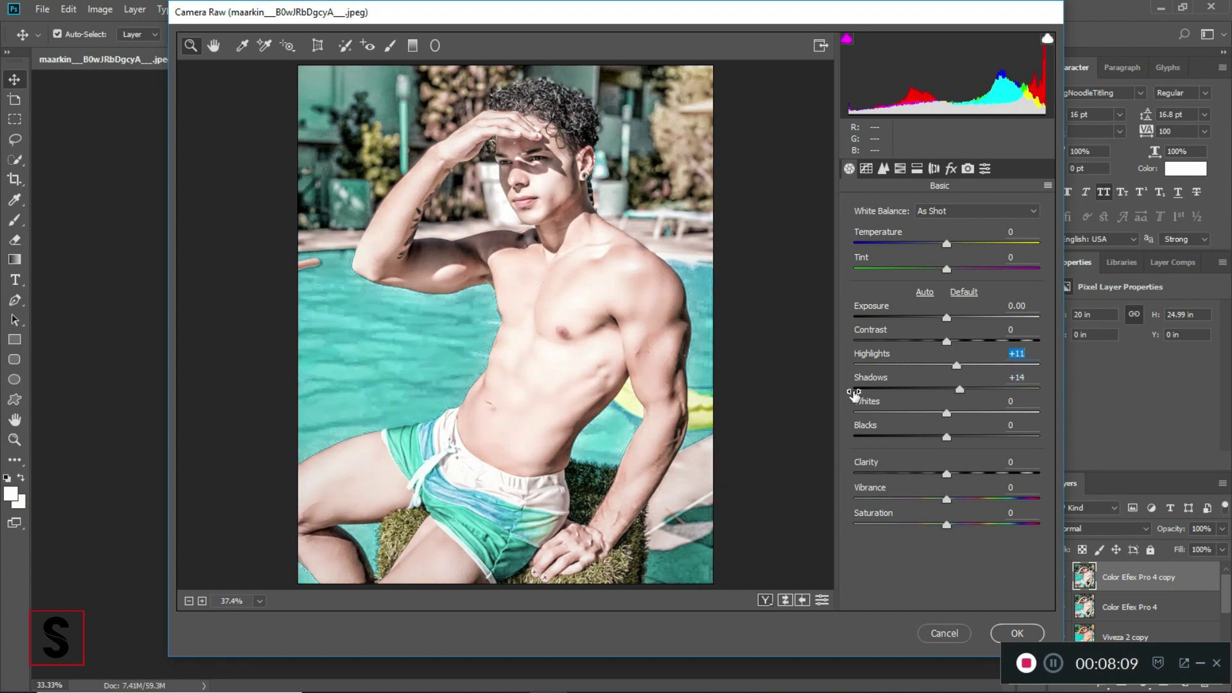
{"action": "left_click", "coordinate": [954, 412]}
{"action": "left_click", "coordinate": [957, 436]}
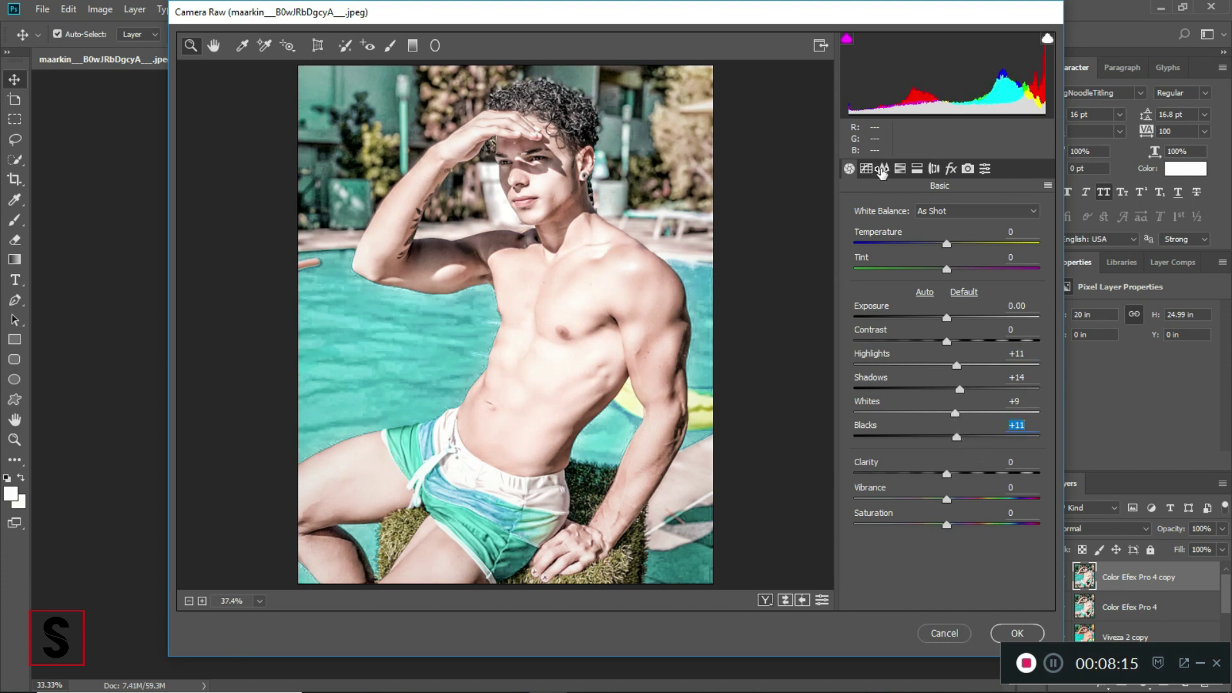
In HSL, boost Aquas saturation, shift Aquas and Blues hue toward teal, Oranges -11, Reds +4, and apply.
{"action": "left_click", "coordinate": [900, 169]}
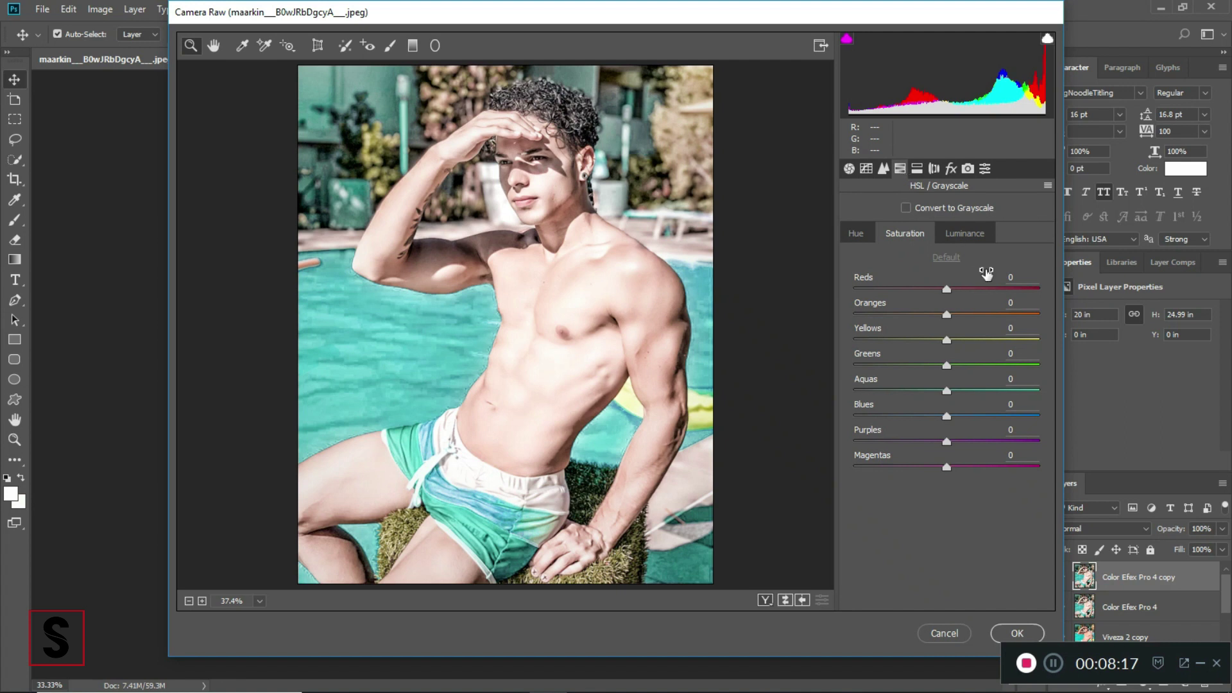
{"action": "left_click_drag", "start_coordinate": [946, 390], "coordinate": [1051, 407]}
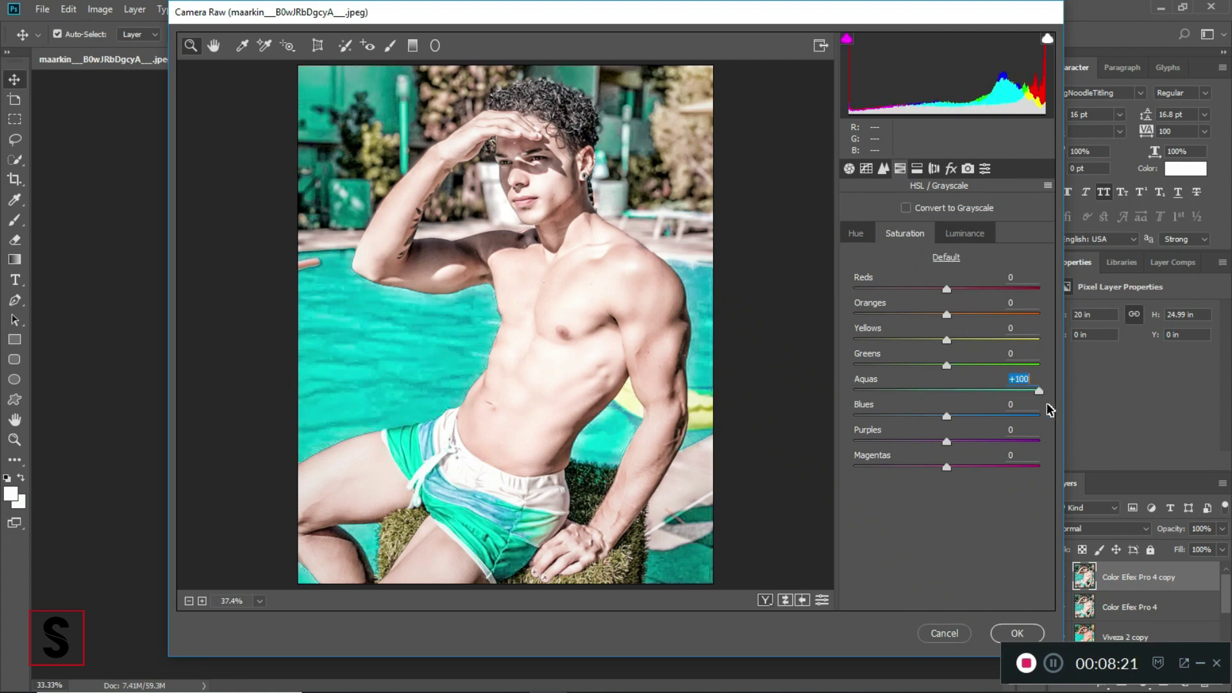
{"action": "left_click", "coordinate": [863, 236]}
{"action": "left_click_drag", "start_coordinate": [946, 391], "coordinate": [984, 395]}
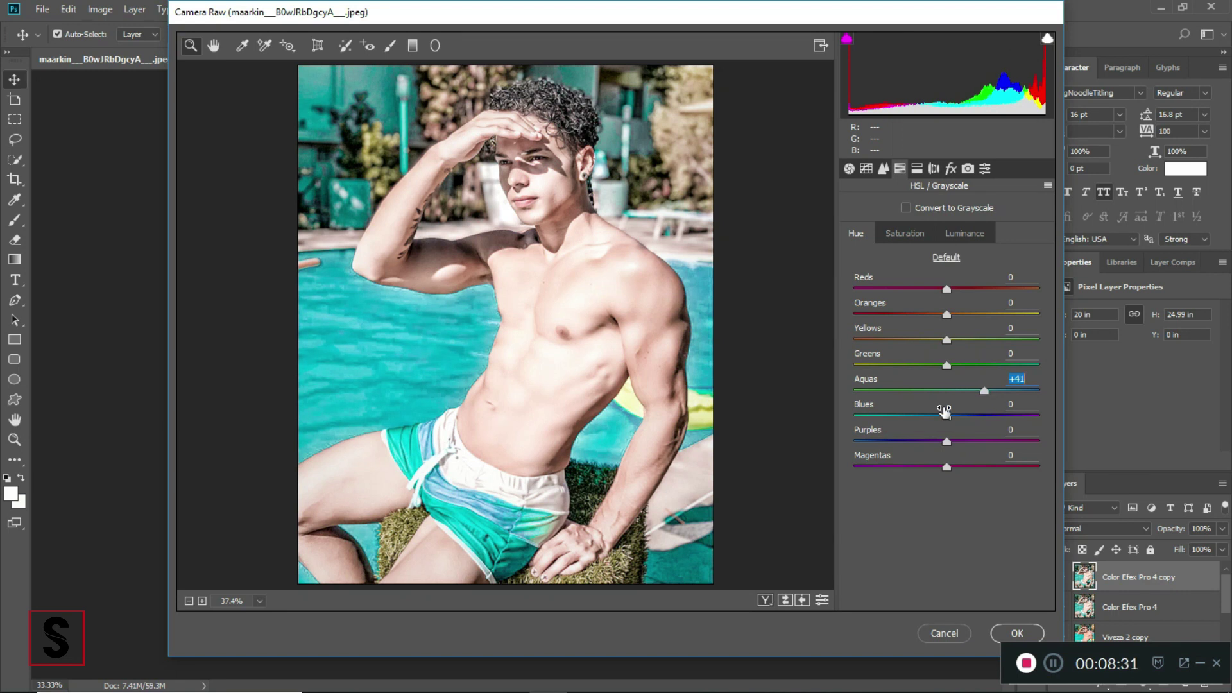
{"action": "left_click_drag", "start_coordinate": [944, 413], "coordinate": [835, 406]}
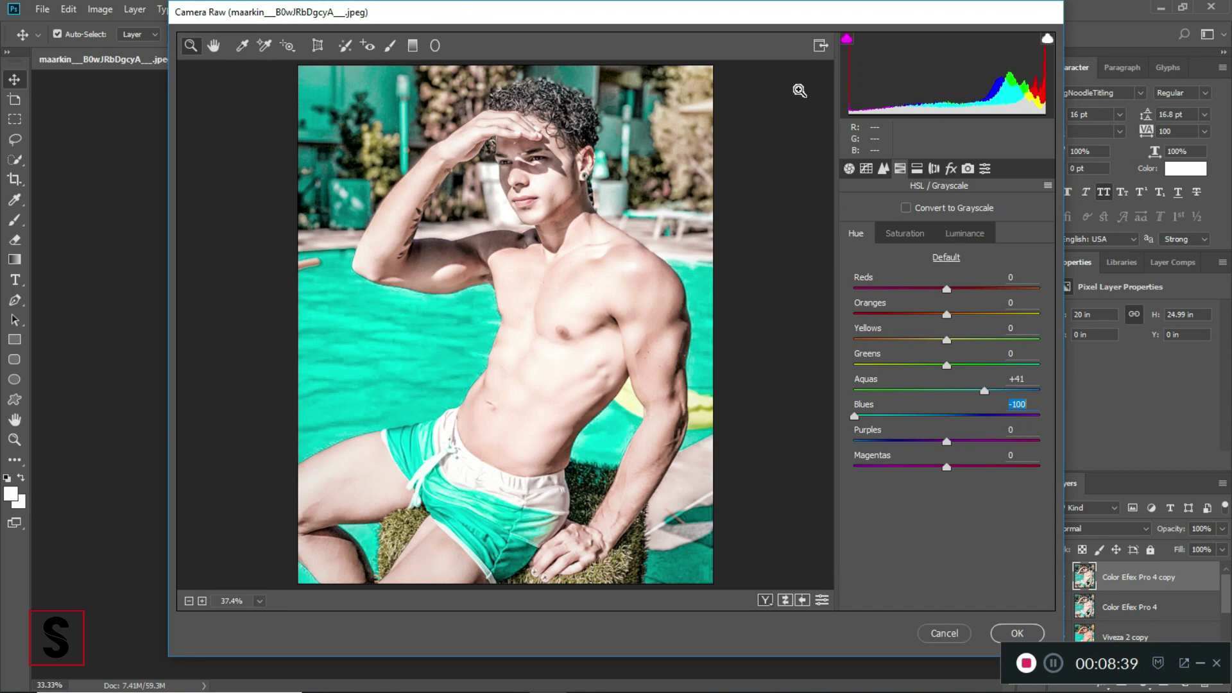
{"action": "left_click", "coordinate": [850, 169]}
{"action": "left_click", "coordinate": [903, 167]}
{"action": "left_click", "coordinate": [936, 314]}
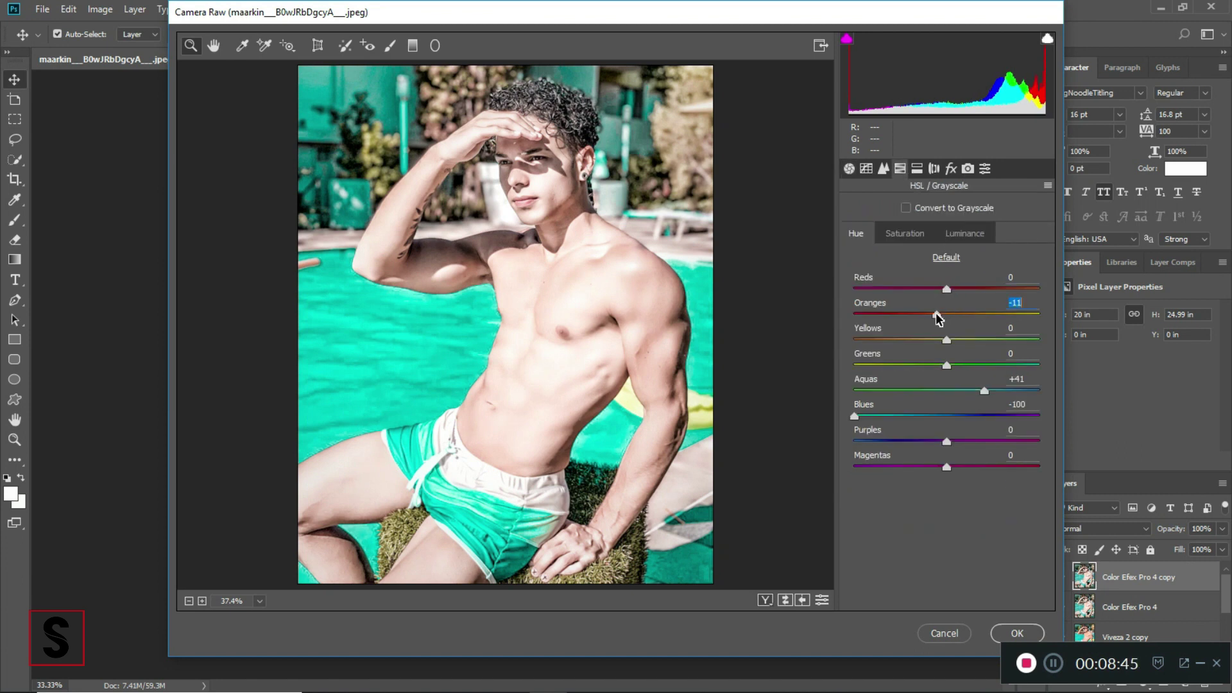
{"action": "left_click", "coordinate": [936, 289]}
{"action": "left_click_drag", "start_coordinate": [937, 289], "coordinate": [951, 289]}
{"action": "left_click", "coordinate": [1017, 632]}
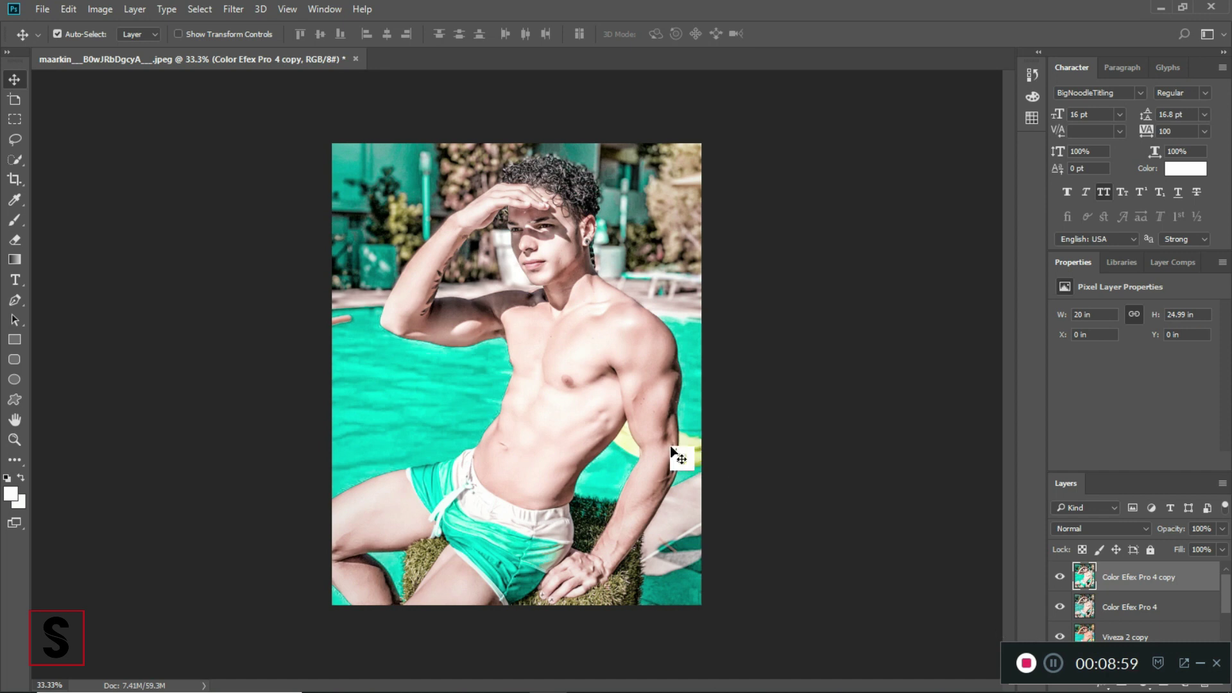
Run GREYCstoration noise removal, keeping its default Strength, Contour, Anisotropy and other values.
{"action": "left_click", "coordinate": [232, 11]}
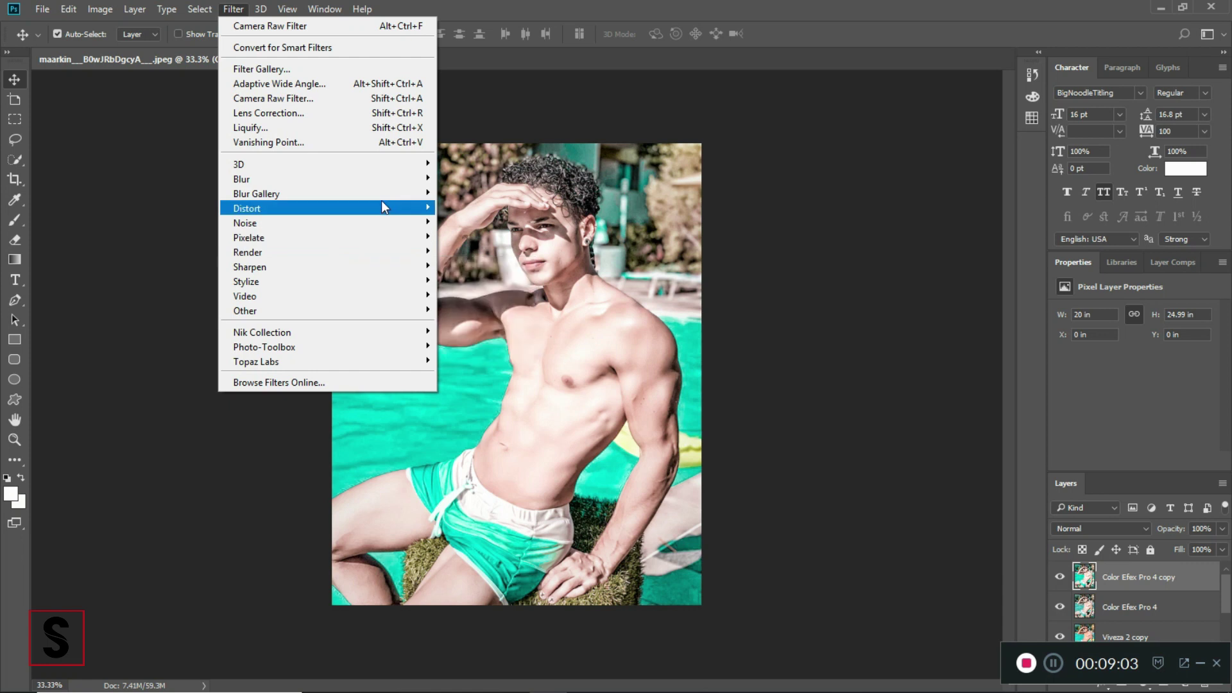
{"action": "mouse_move", "coordinate": [289, 222]}
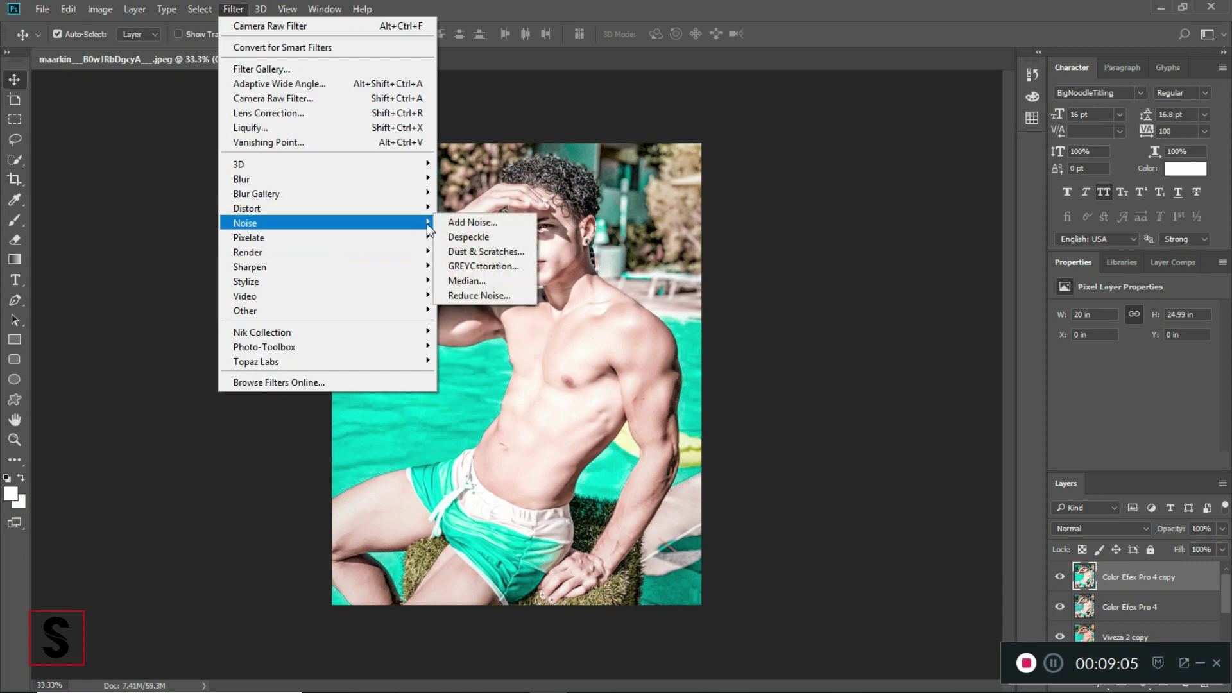
{"action": "left_click", "coordinate": [489, 268]}
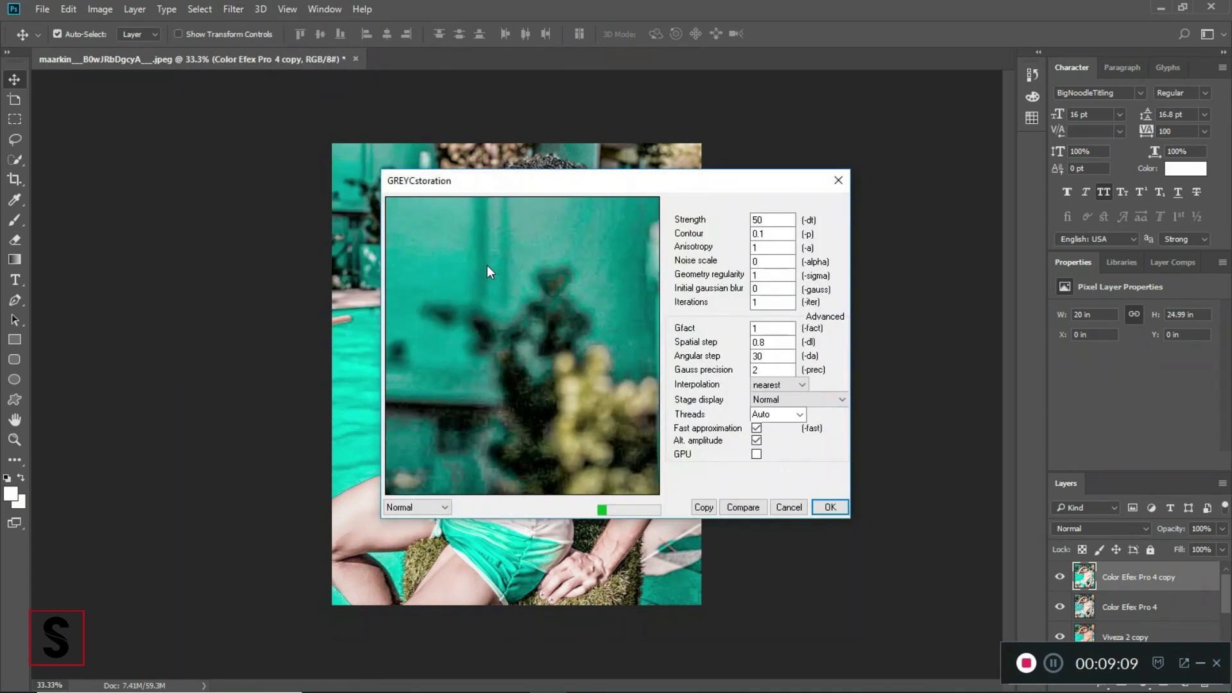
{"action": "left_click", "coordinate": [770, 220]}
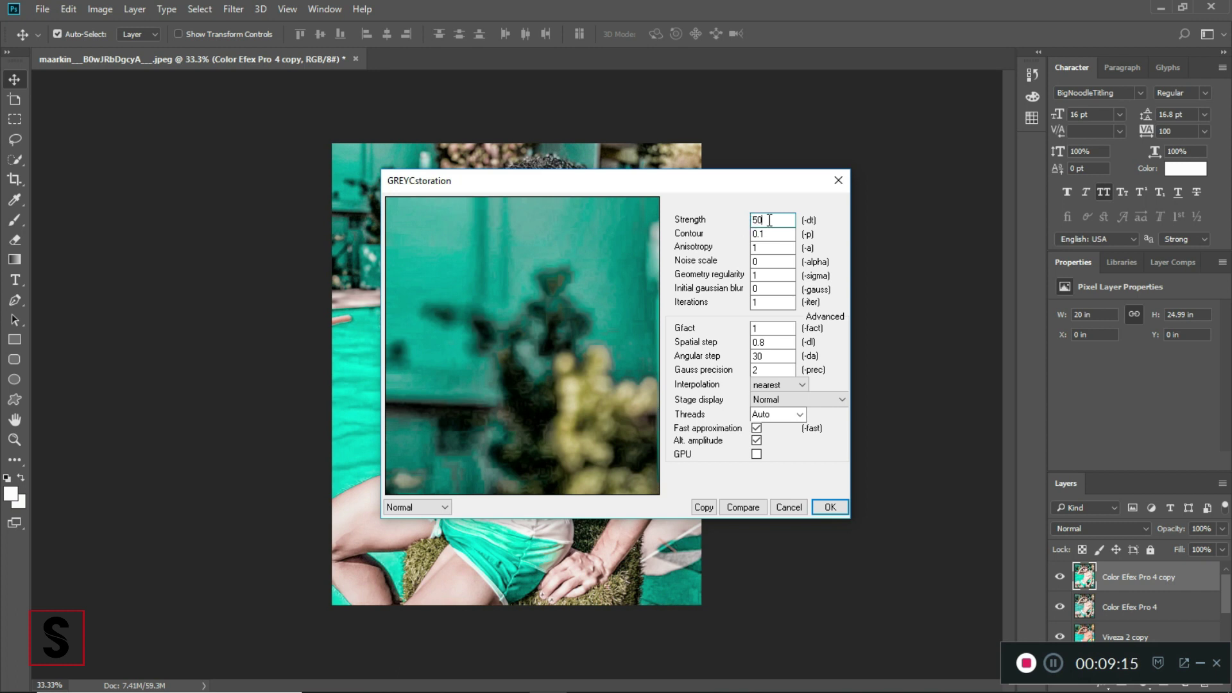
{"action": "left_click", "coordinate": [766, 233]}
{"action": "left_click", "coordinate": [758, 248]}
{"action": "double_click", "coordinate": [758, 249]}
{"action": "double_click", "coordinate": [759, 260]}
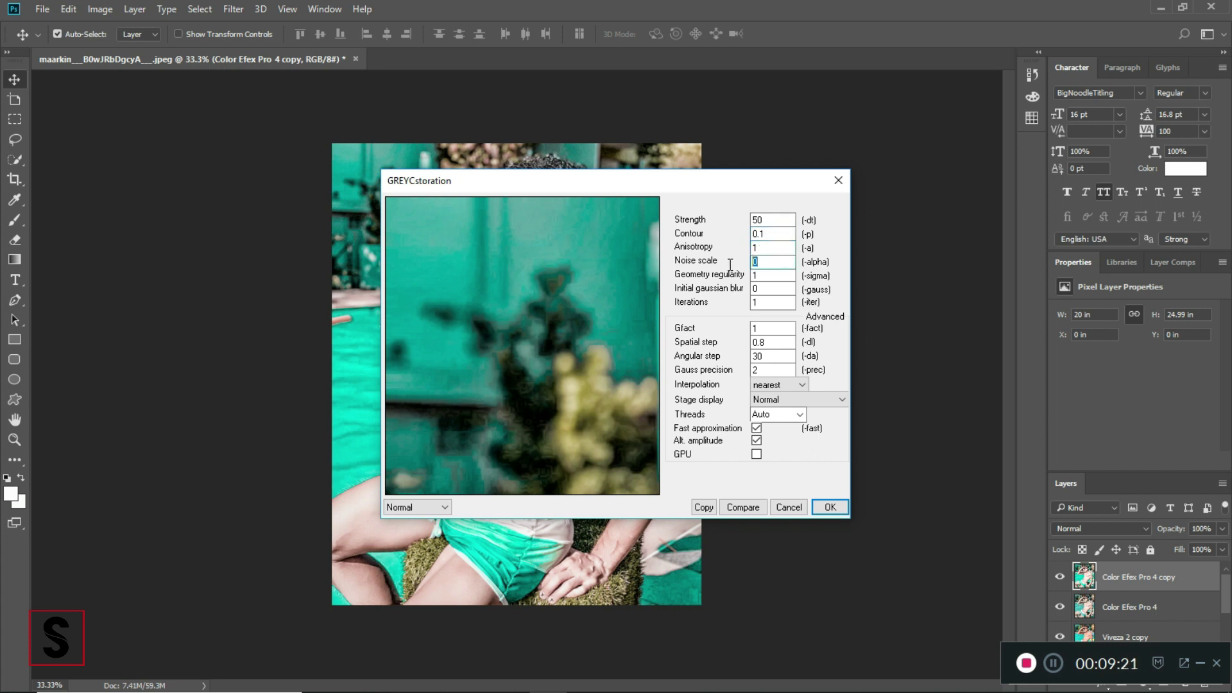
{"action": "double_click", "coordinate": [755, 276]}
{"action": "double_click", "coordinate": [756, 288]}
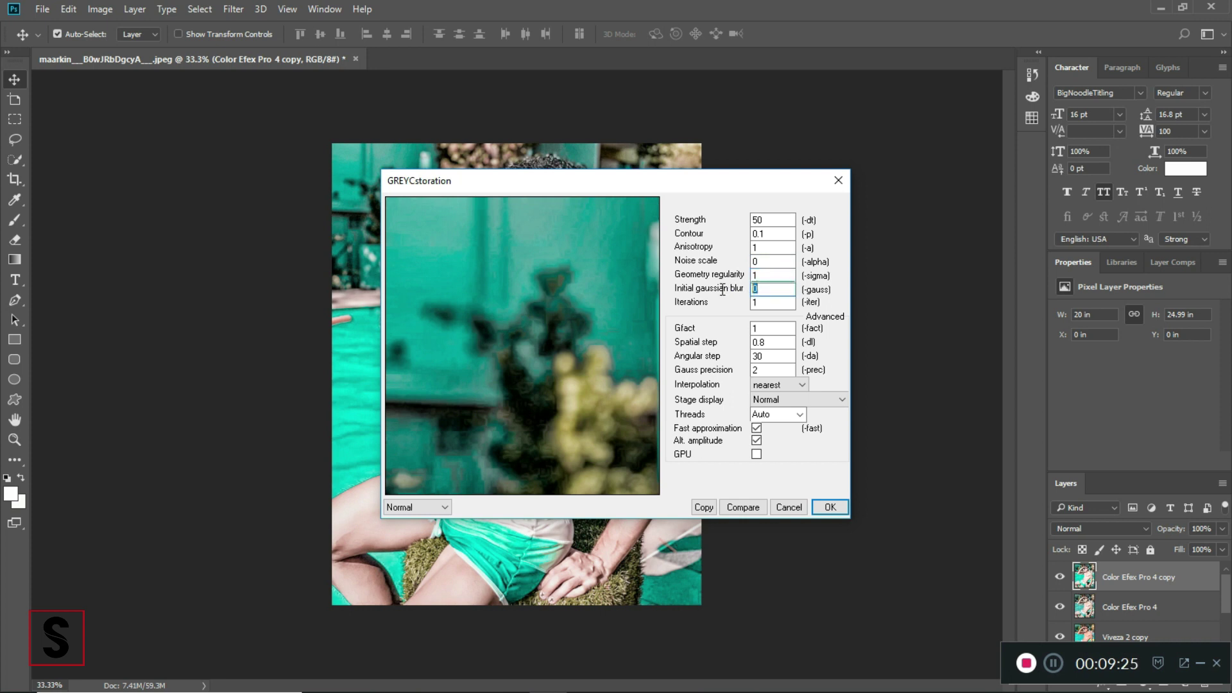
{"action": "left_click", "coordinate": [756, 303]}
{"action": "left_click", "coordinate": [830, 507]}
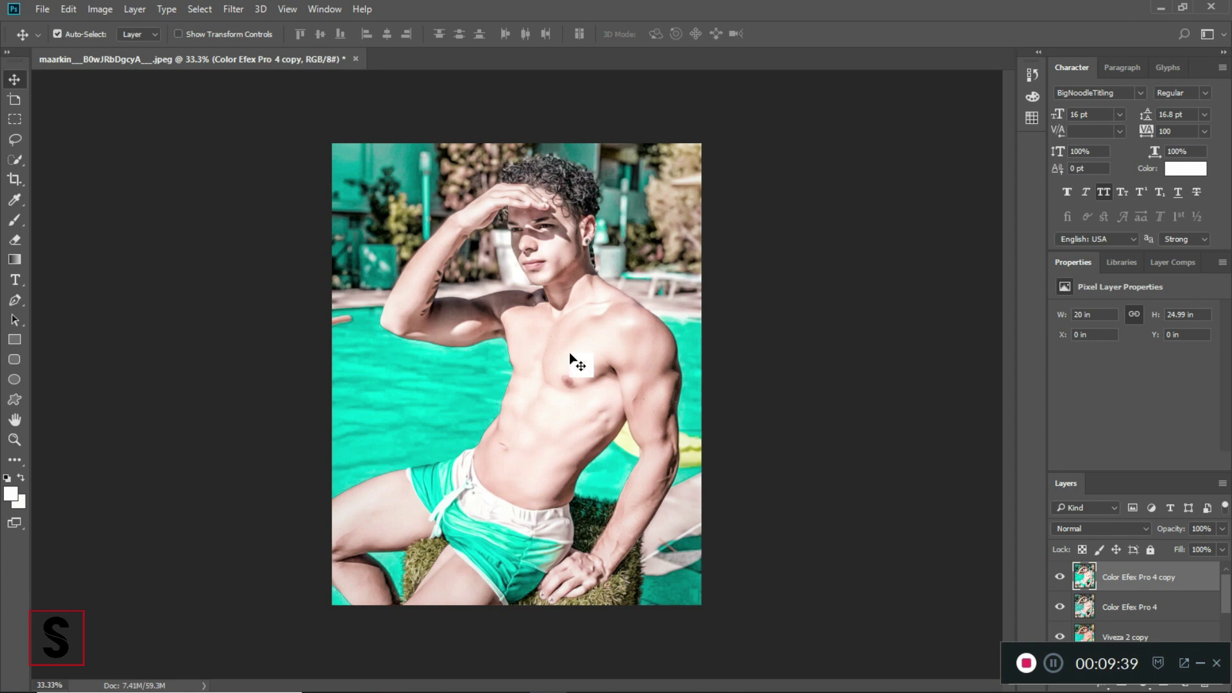
Zoom in to inspect the smoothed face, then zoom back out to the whole photo.
{"action": "key", "text": "ctrl+plus"}
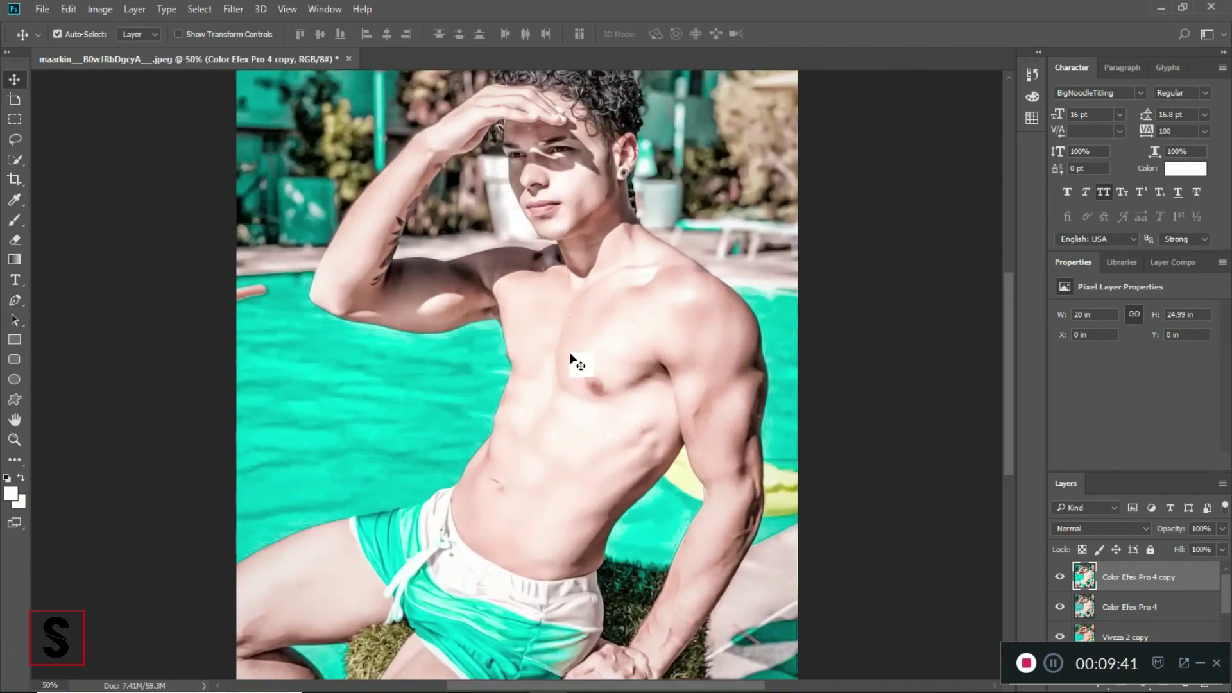
{"action": "key", "text": "ctrl+plus"}
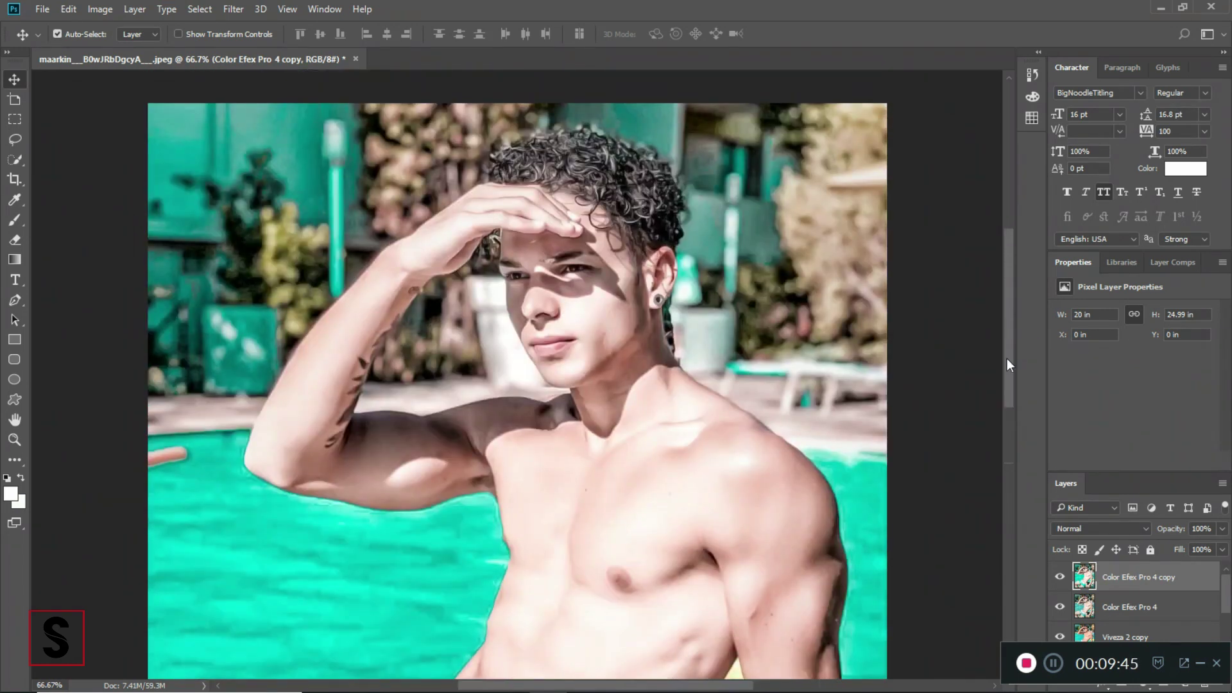
{"action": "left_click_drag", "start_coordinate": [1006, 358], "coordinate": [1015, 376]}
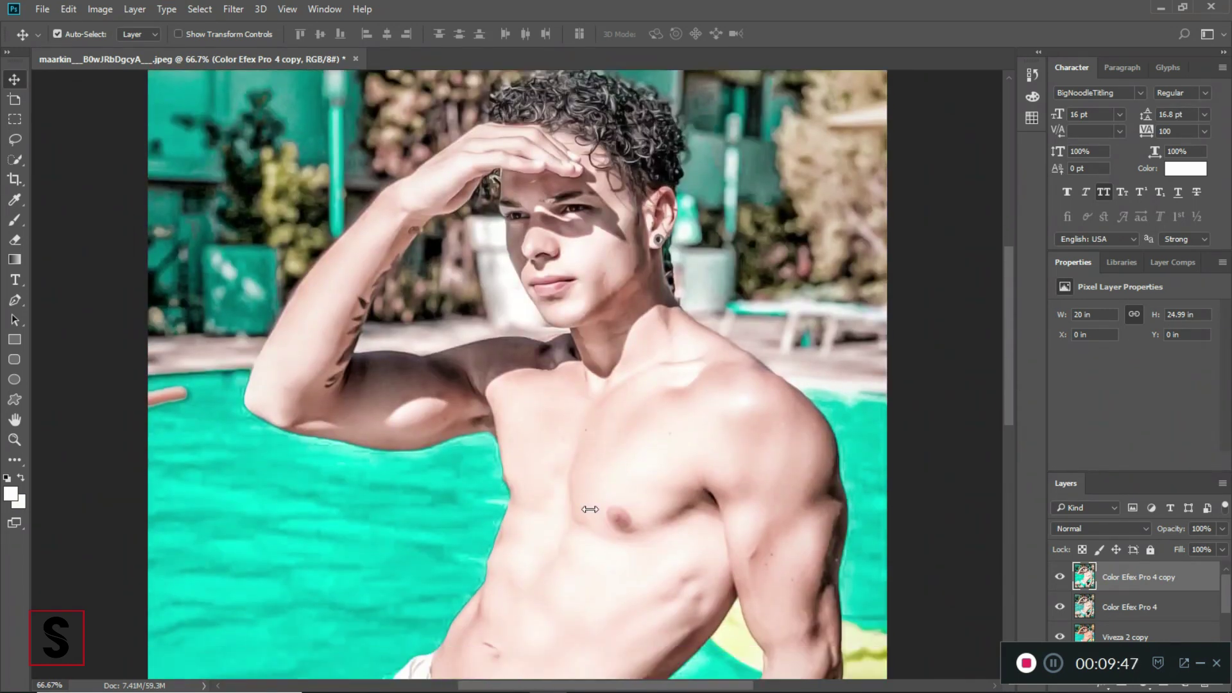
{"action": "key", "text": "ctrl+minus"}
{"action": "key", "text": "ctrl+minus"}
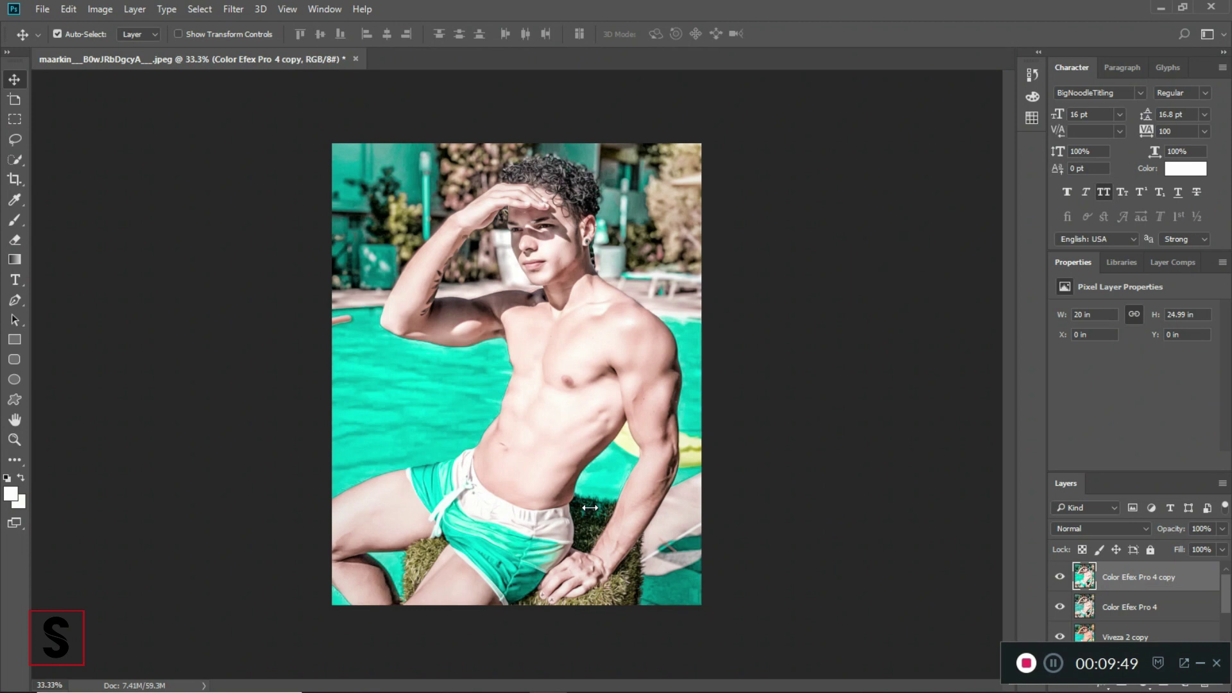
{"action": "left_click_drag", "start_coordinate": [590, 508], "coordinate": [64, 321]}
Save As a PNG file into the Desktop folder.
{"action": "left_click", "coordinate": [42, 9]}
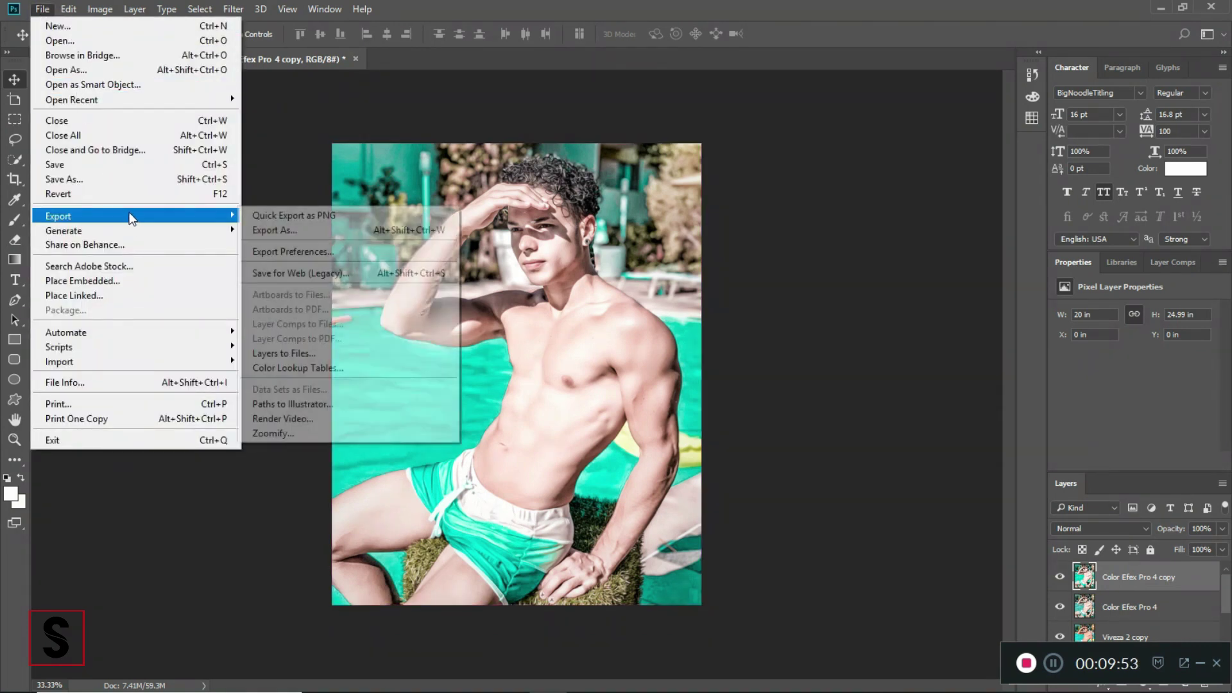
{"action": "left_click", "coordinate": [188, 181]}
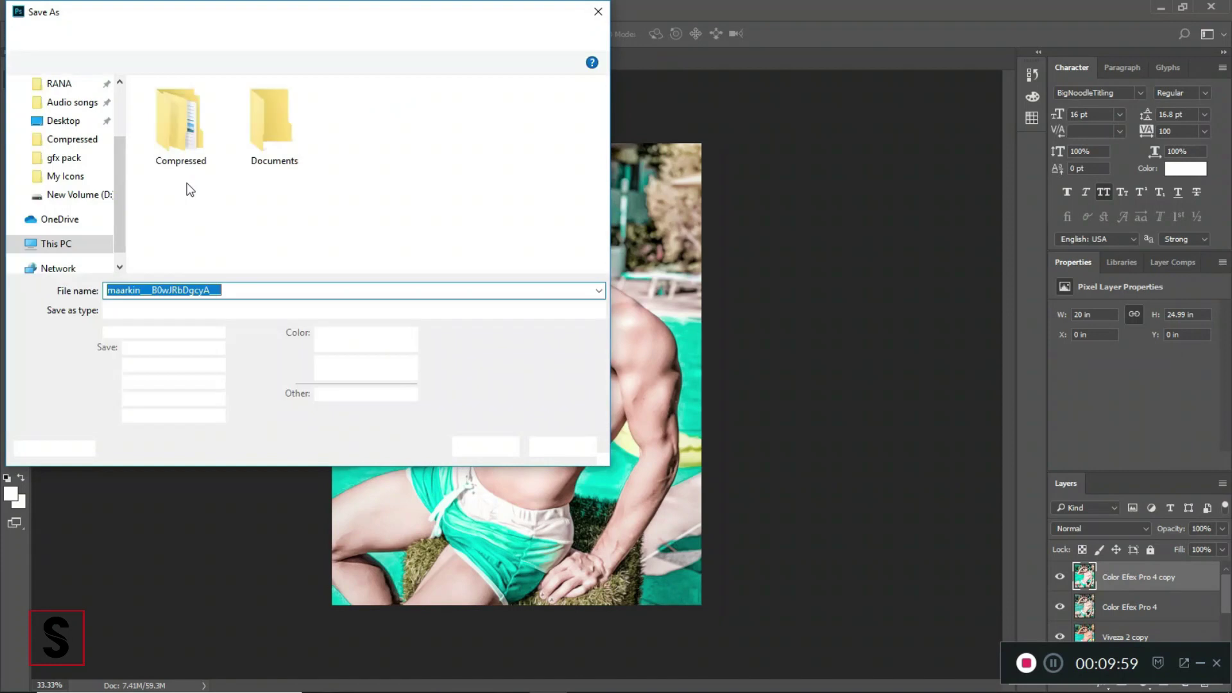
{"action": "left_click", "coordinate": [452, 311]}
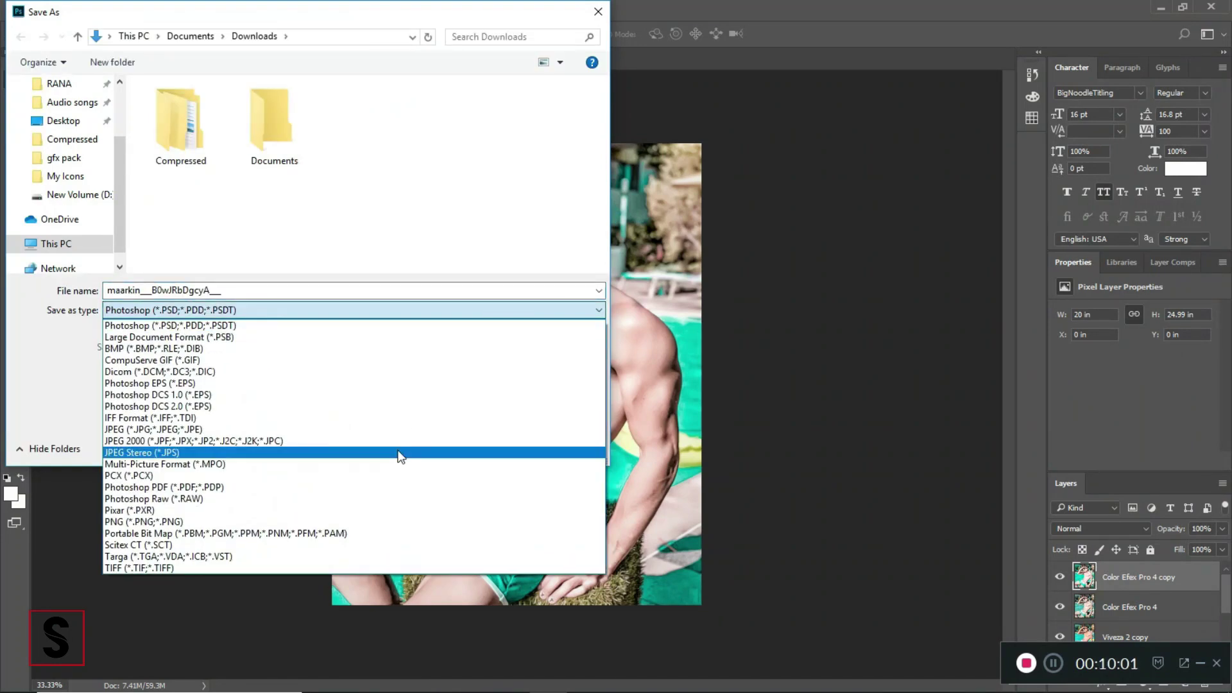
{"action": "left_click", "coordinate": [361, 521]}
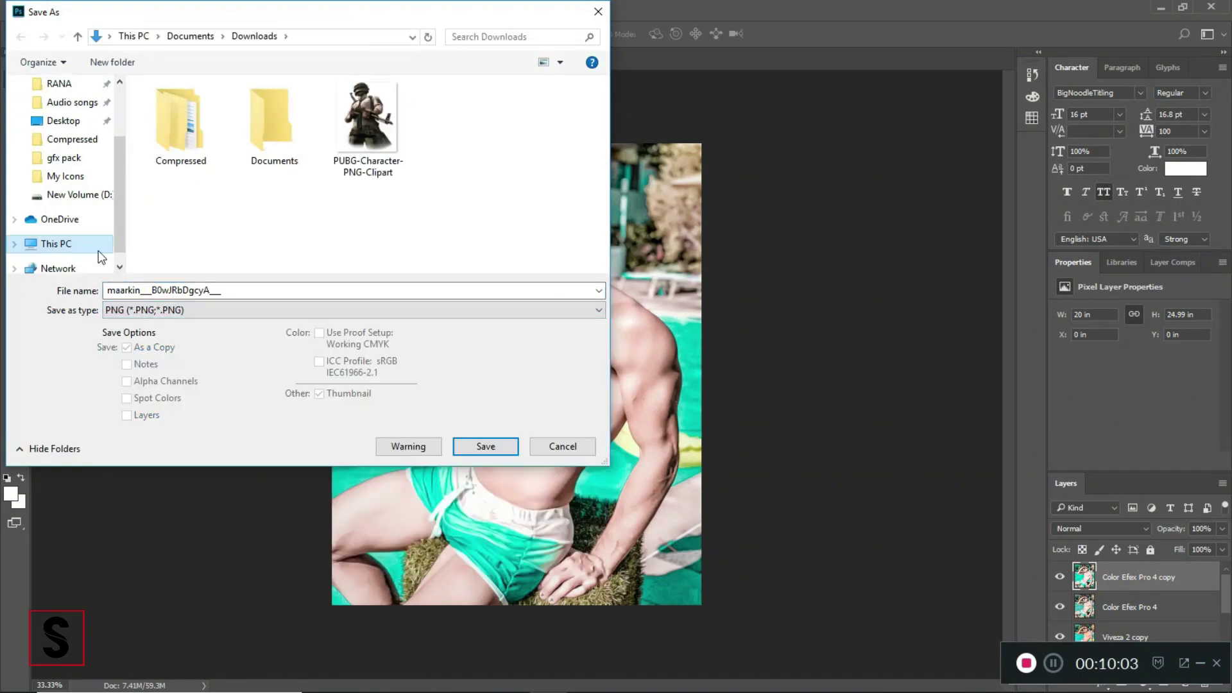
{"action": "left_click", "coordinate": [68, 128]}
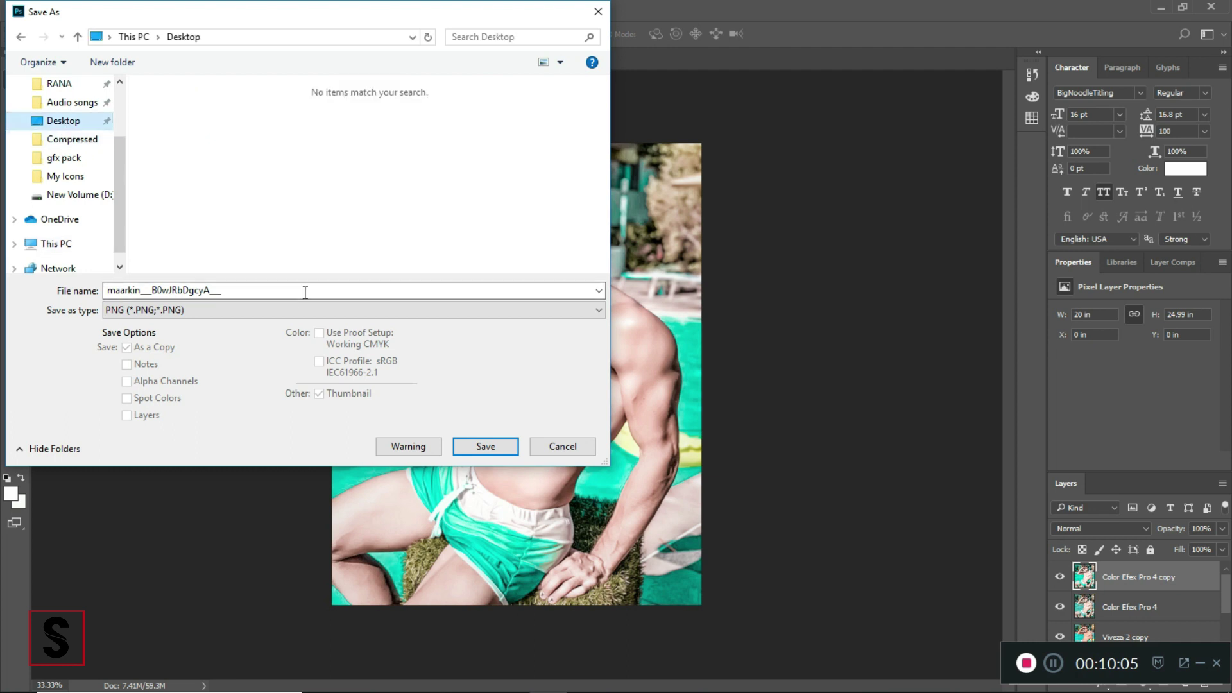
{"action": "left_click", "coordinate": [491, 449]}
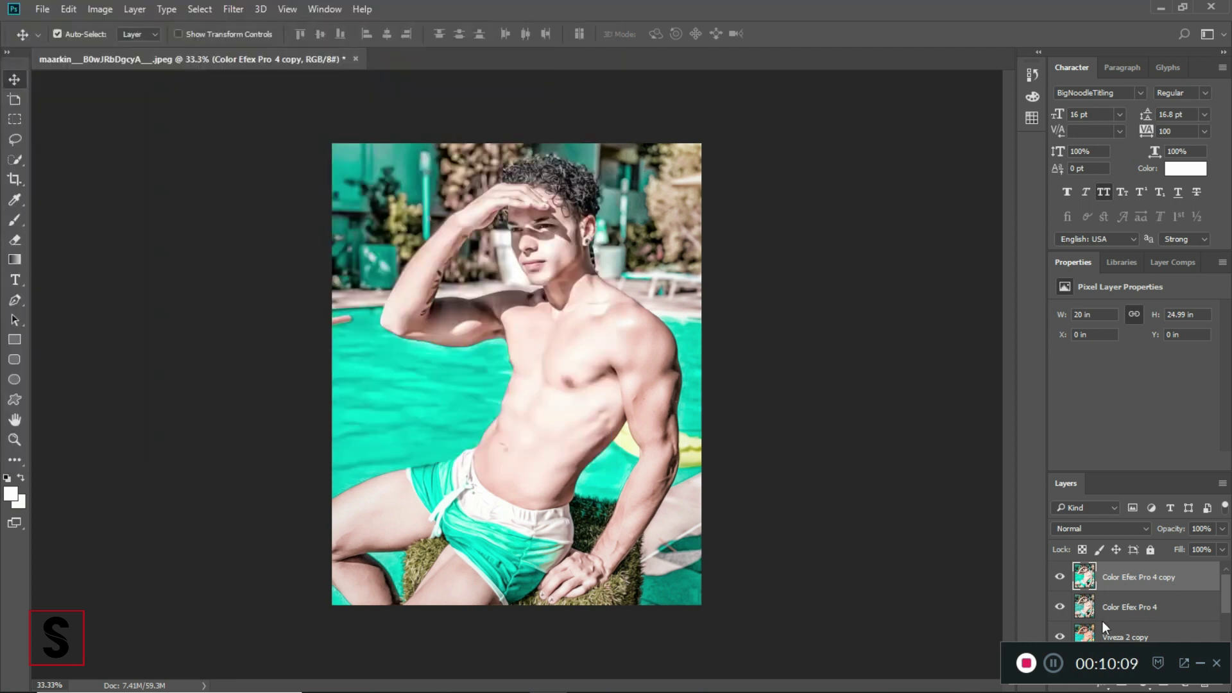